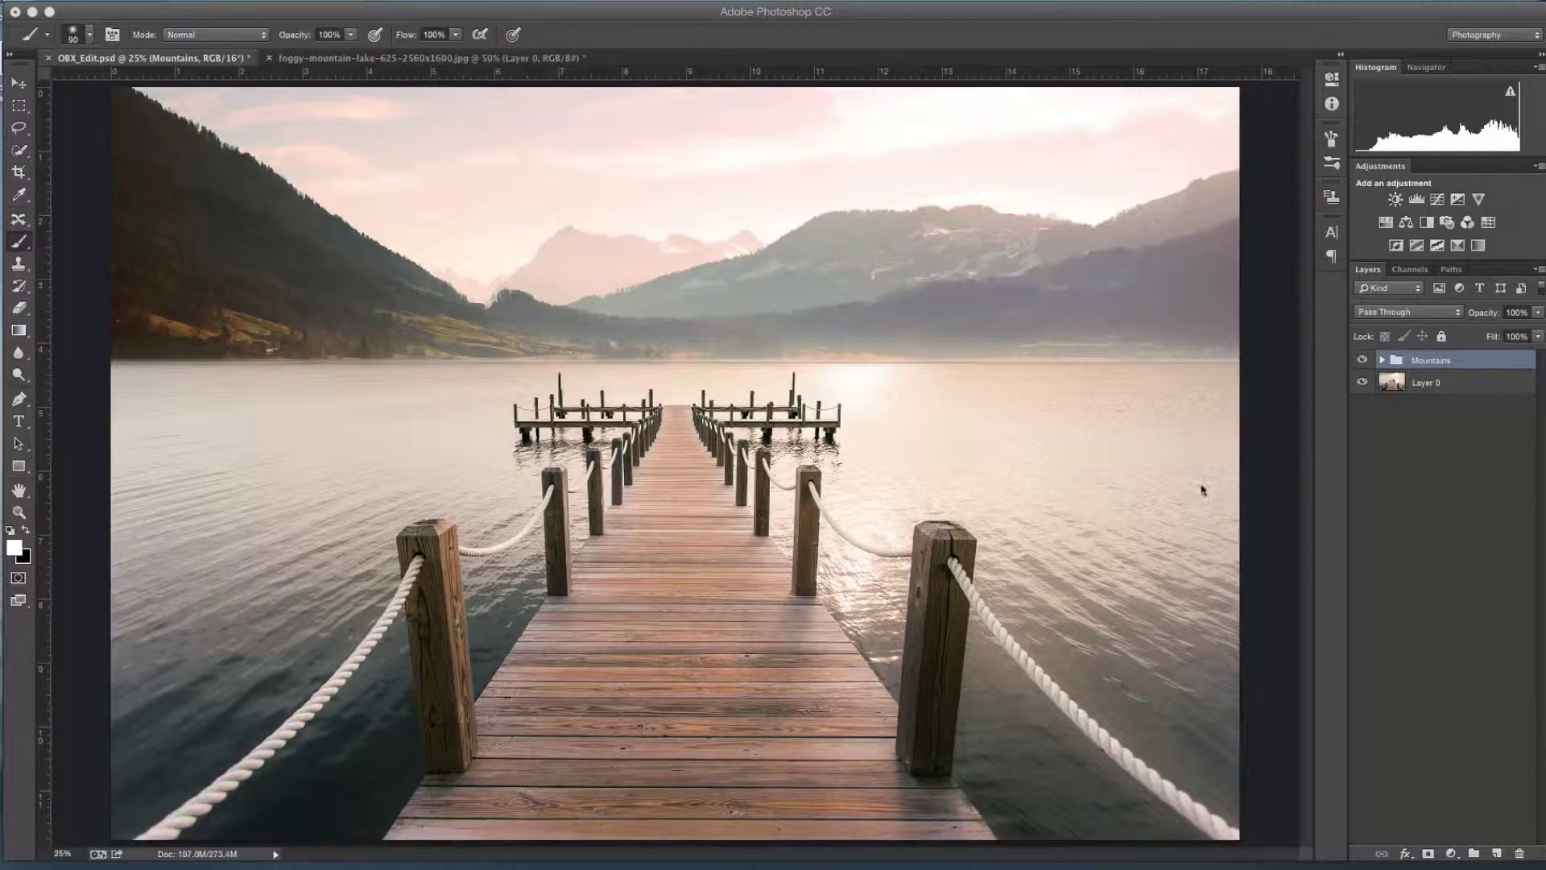
Add a new Layer 2 filled with Render > Clouds and set its blend mode to Screen
{"action": "left_click", "coordinate": [1497, 856]}
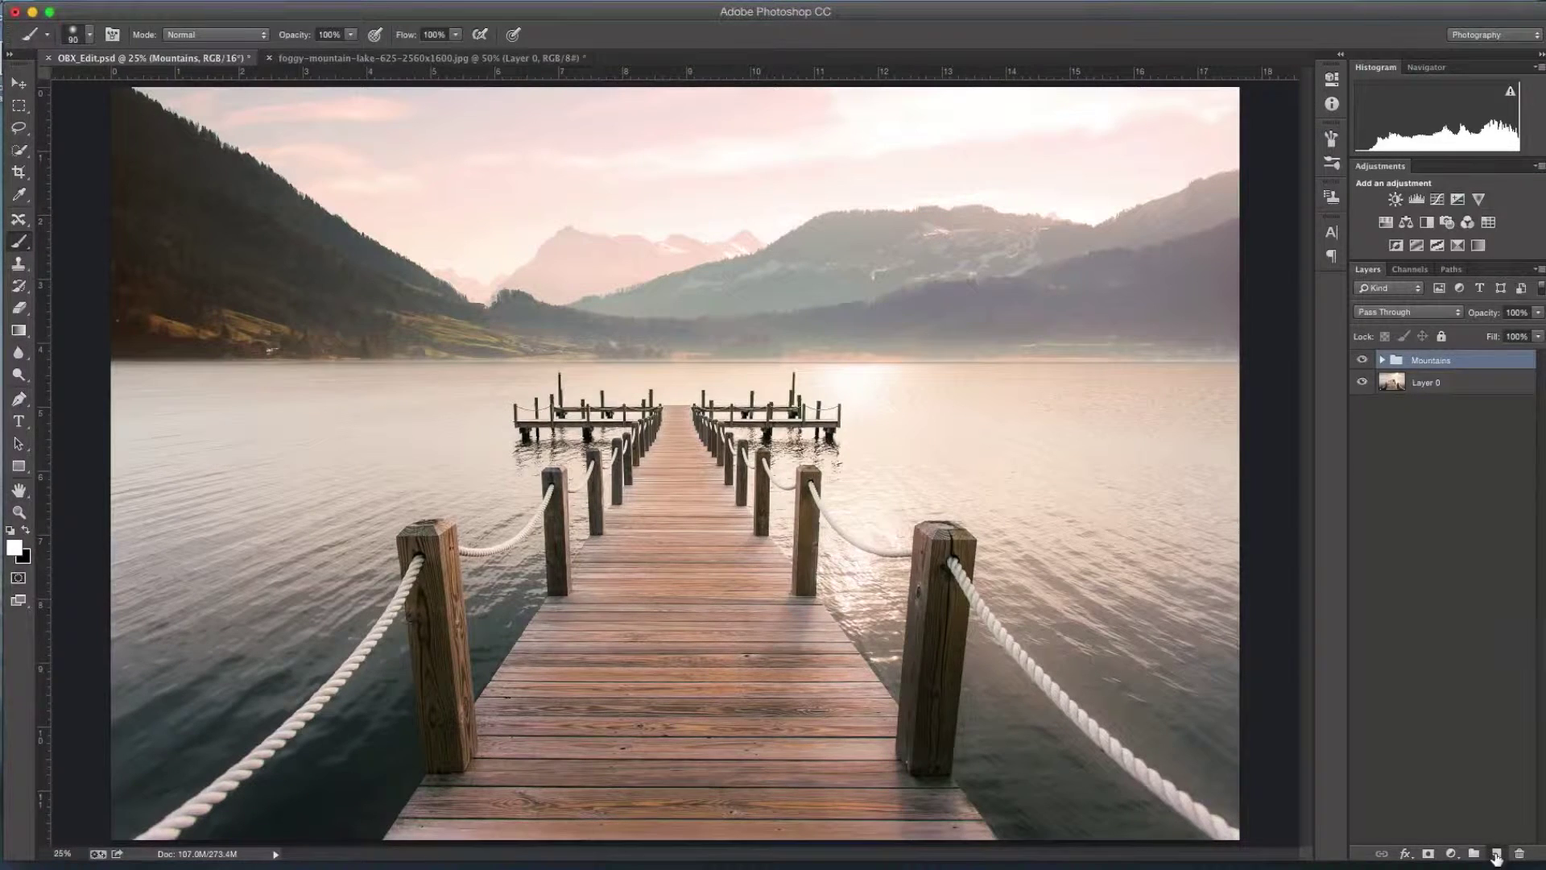
{"action": "left_click", "coordinate": [1496, 855]}
{"action": "left_click", "coordinate": [367, 0]}
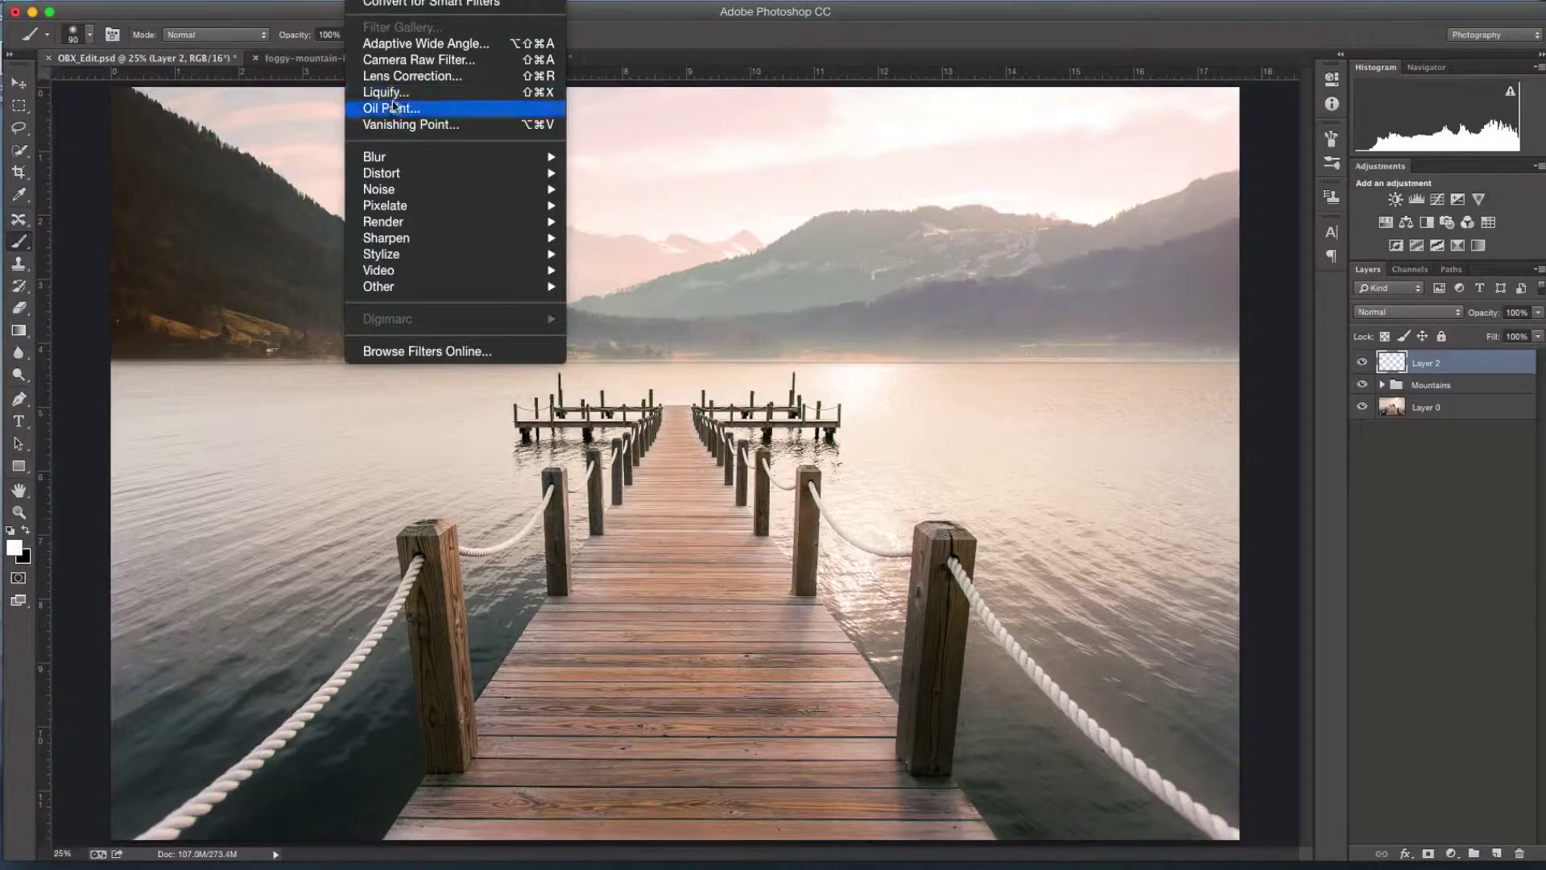
{"action": "mouse_move", "coordinate": [410, 211]}
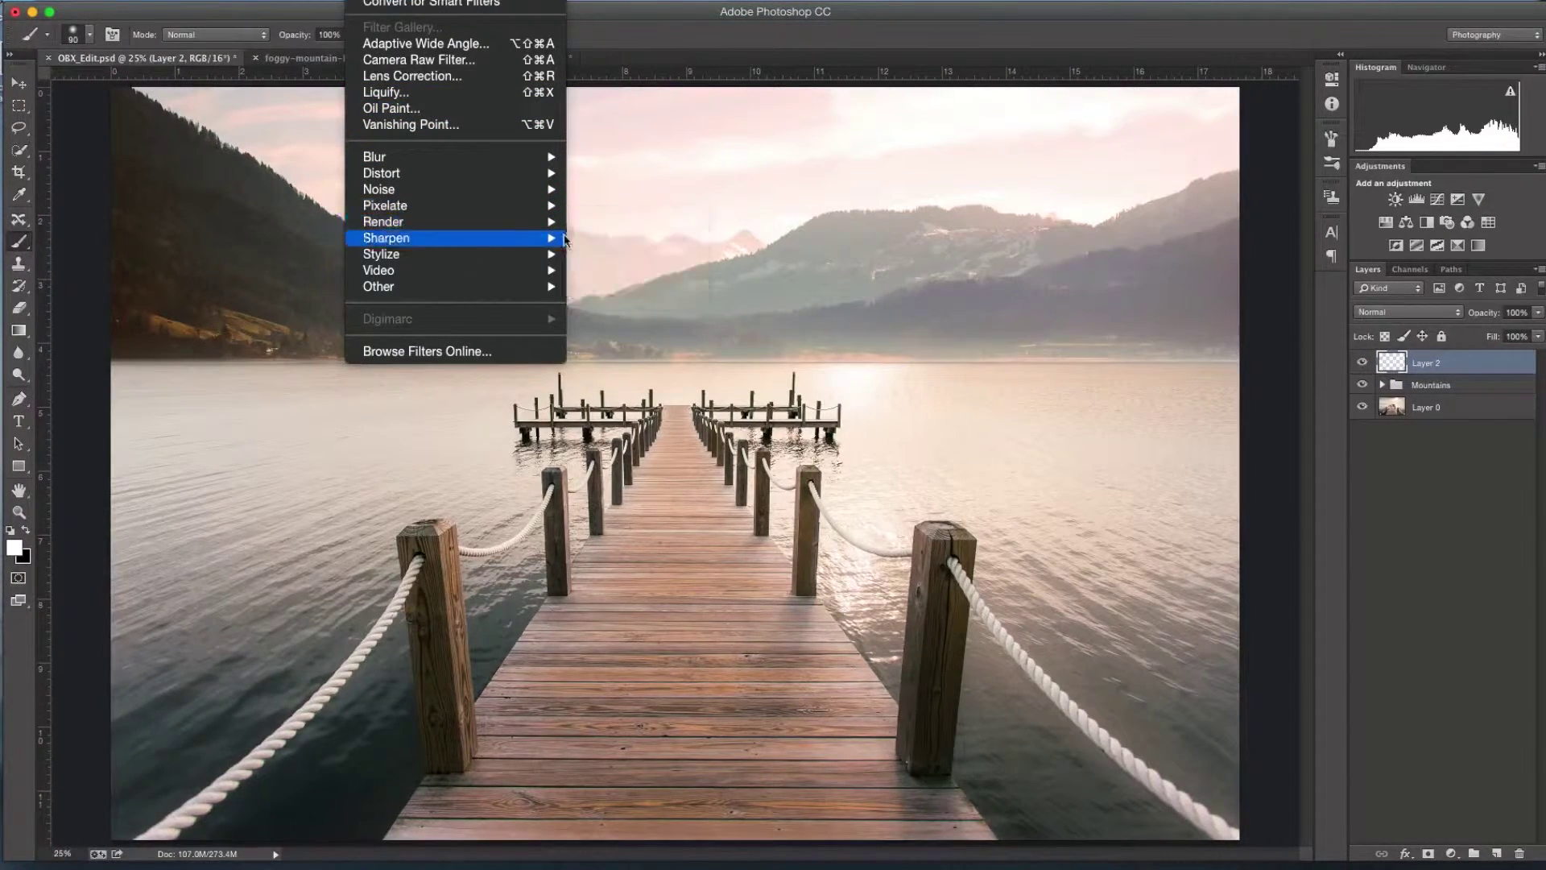
{"action": "left_click", "coordinate": [605, 224]}
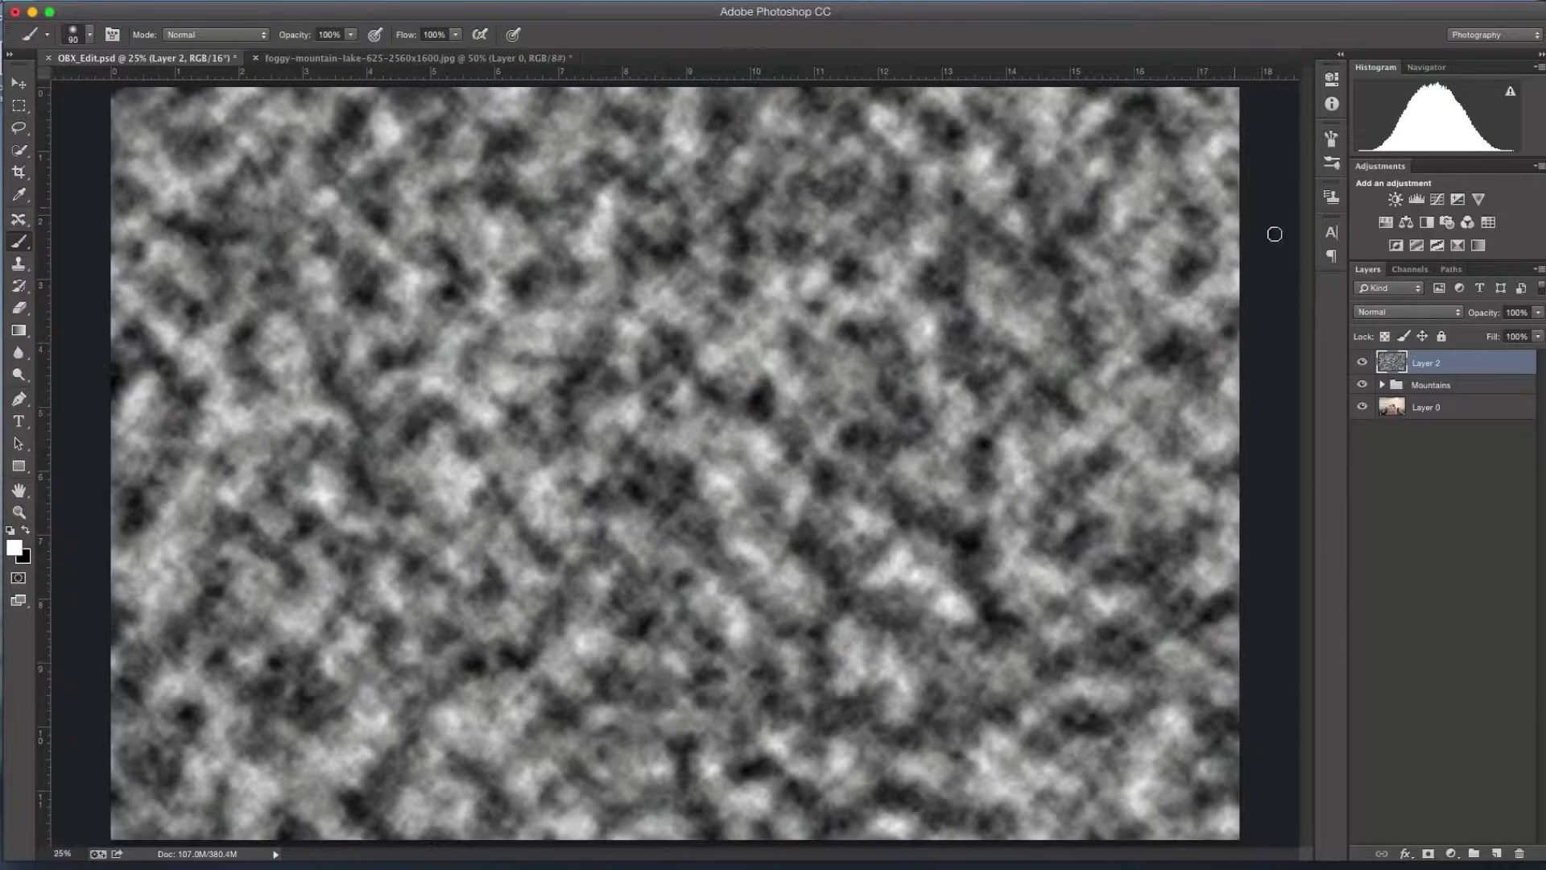
{"action": "left_click", "coordinate": [1415, 316]}
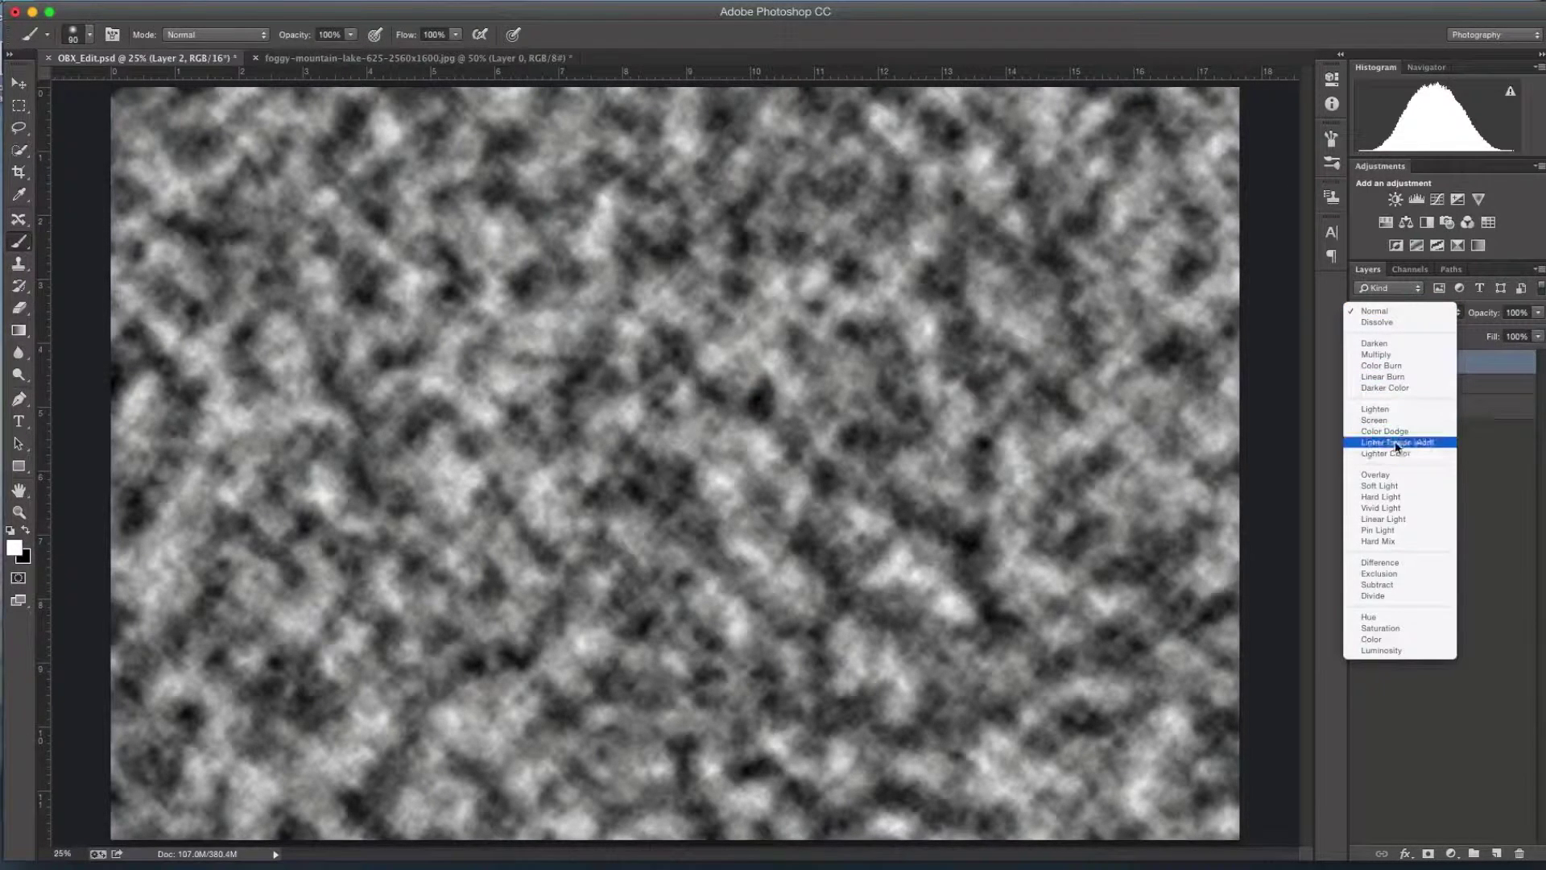
{"action": "left_click", "coordinate": [1374, 420]}
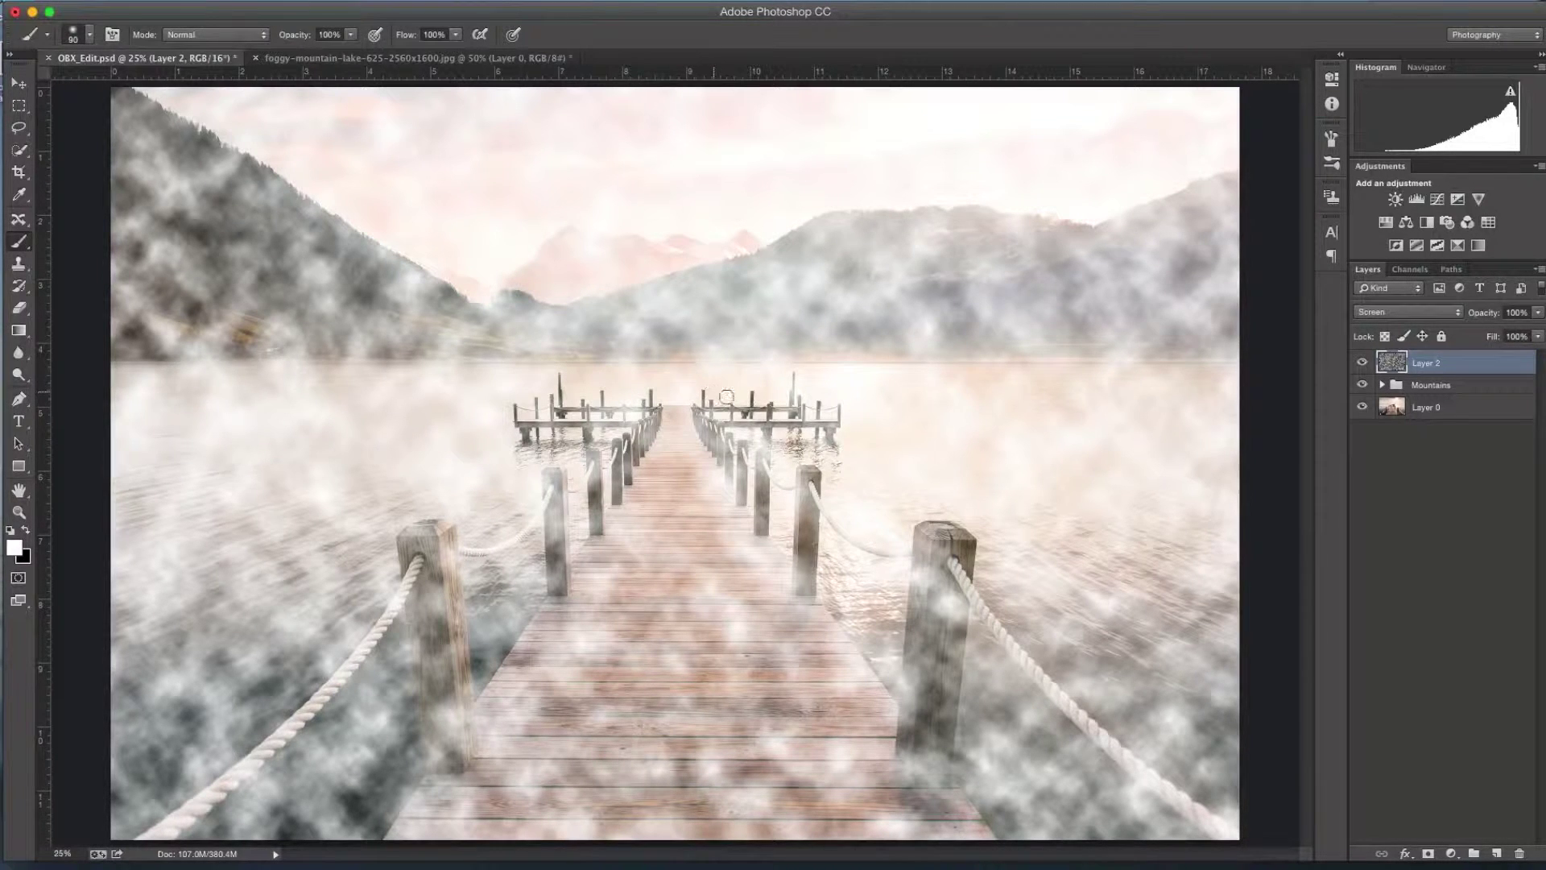
Add a layer mask to Layer 2 and paint black over the left and right foreground water
{"action": "left_click", "coordinate": [1428, 853]}
{"action": "key", "text": "x"}
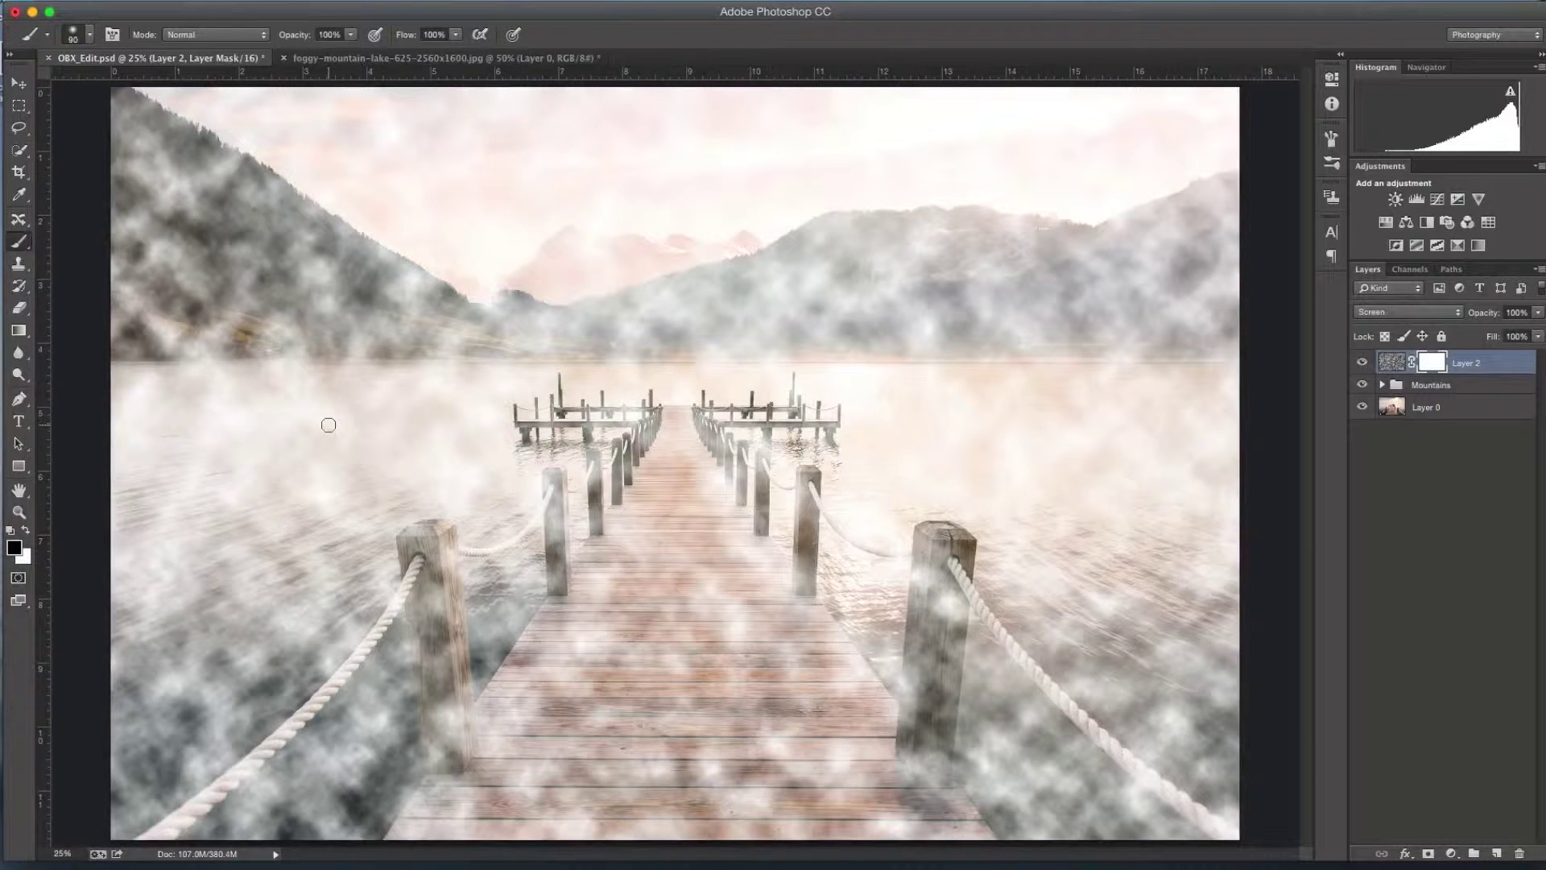
{"action": "key", "text": "bracketright"}
{"action": "key", "text": "bracketright"}
{"action": "key", "text": "bracketright"}
{"action": "key", "text": "bracketright"}
{"action": "key", "text": "bracketright"}
{"action": "key", "text": "bracketright"}
{"action": "key", "text": "bracketright"}
{"action": "key", "text": "bracketright"}
{"action": "key", "text": "bracketright"}
{"action": "key", "text": "bracketright"}
{"action": "key", "text": "bracketright"}
{"action": "key", "text": "bracketright"}
{"action": "key", "text": "bracketright"}
{"action": "key", "text": "bracketright"}
{"action": "key", "text": "bracketright"}
{"action": "key", "text": "bracketright"}
{"action": "mouse_move", "coordinate": [328, 424]}
{"action": "left_mouse_down"}
{"action": "mouse_move", "coordinate": [281, 448]}
{"action": "mouse_move", "coordinate": [214, 480]}
{"action": "mouse_move", "coordinate": [520, 527]}
{"action": "mouse_move", "coordinate": [208, 556]}
{"action": "mouse_move", "coordinate": [156, 606]}
{"action": "mouse_move", "coordinate": [554, 584]}
{"action": "mouse_move", "coordinate": [678, 590]}
{"action": "mouse_move", "coordinate": [726, 624]}
{"action": "mouse_move", "coordinate": [88, 719]}
{"action": "mouse_move", "coordinate": [408, 796]}
{"action": "mouse_move", "coordinate": [163, 801]}
{"action": "mouse_move", "coordinate": [125, 782]}
{"action": "mouse_move", "coordinate": [498, 599]}
{"action": "mouse_move", "coordinate": [661, 623]}
{"action": "mouse_move", "coordinate": [980, 762]}
{"action": "mouse_move", "coordinate": [1162, 811]}
{"action": "mouse_move", "coordinate": [195, 750]}
{"action": "mouse_move", "coordinate": [418, 784]}
{"action": "mouse_move", "coordinate": [259, 776]}
{"action": "left_mouse_up"}
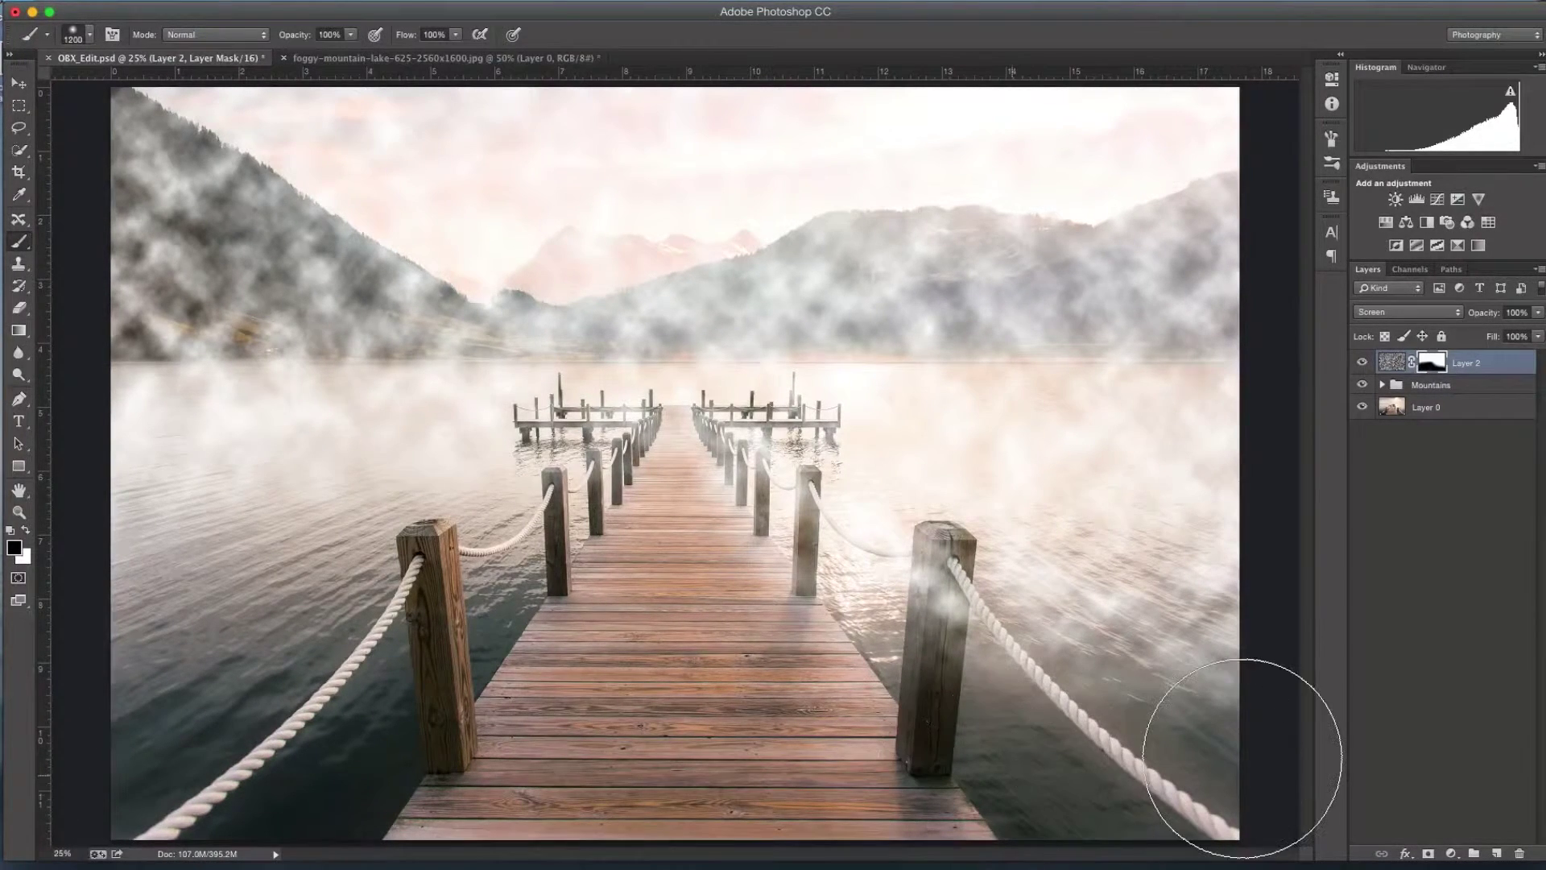
{"action": "left_click", "coordinate": [1243, 741]}
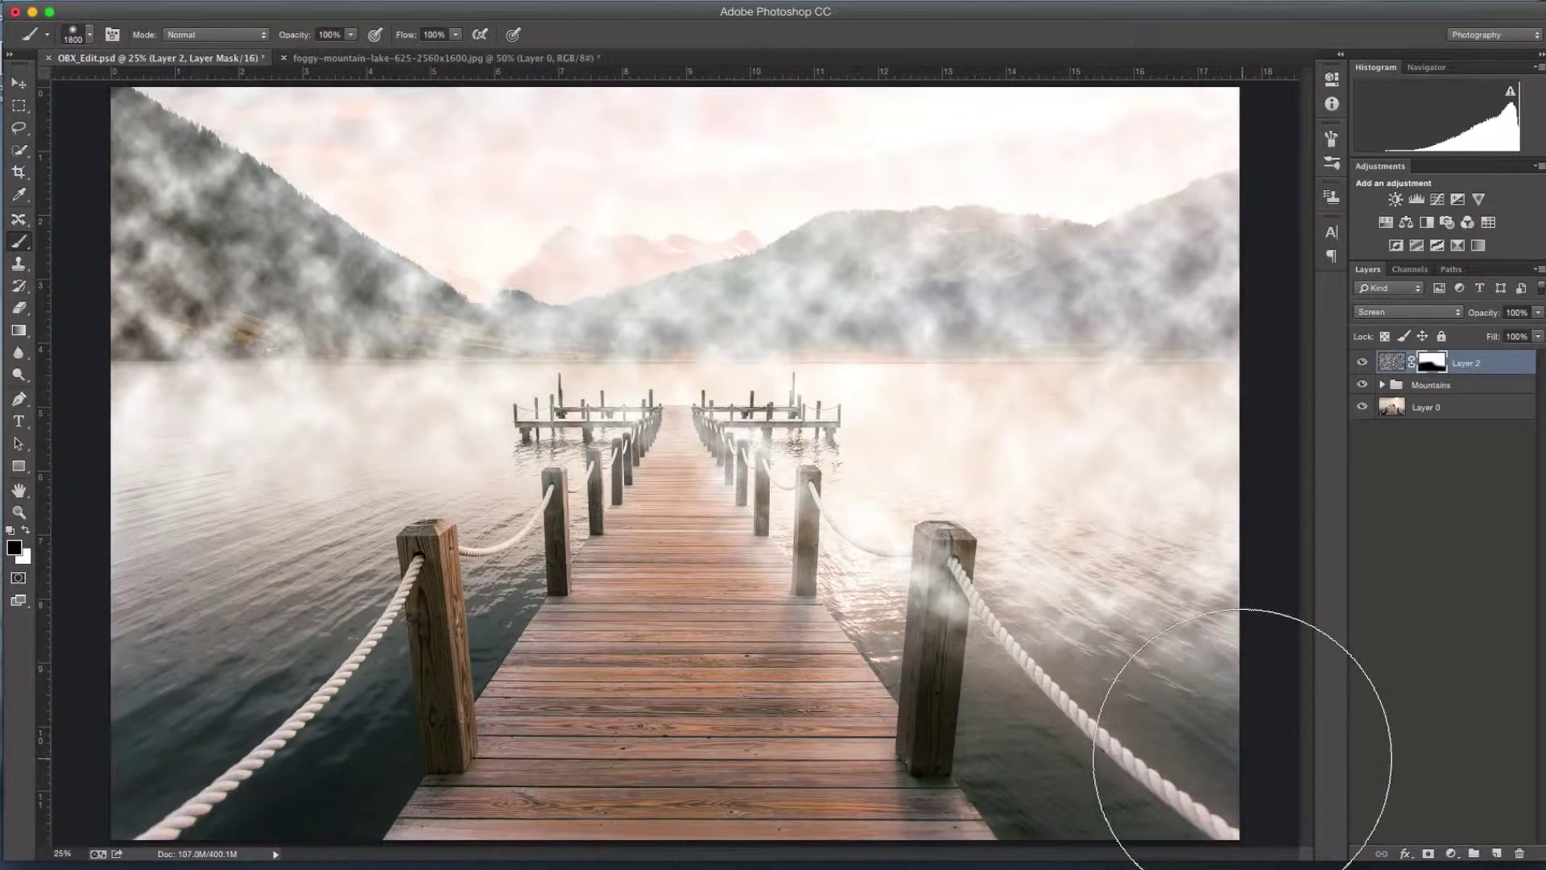
{"action": "mouse_move", "coordinate": [1242, 757]}
{"action": "left_mouse_down"}
{"action": "mouse_move", "coordinate": [1243, 673]}
{"action": "mouse_move", "coordinate": [1138, 587]}
{"action": "mouse_move", "coordinate": [991, 594]}
{"action": "mouse_move", "coordinate": [806, 516]}
{"action": "mouse_move", "coordinate": [419, 612]}
{"action": "mouse_move", "coordinate": [249, 570]}
{"action": "mouse_move", "coordinate": [138, 570]}
{"action": "mouse_move", "coordinate": [1036, 569]}
{"action": "mouse_move", "coordinate": [1100, 555]}
{"action": "left_mouse_up"}
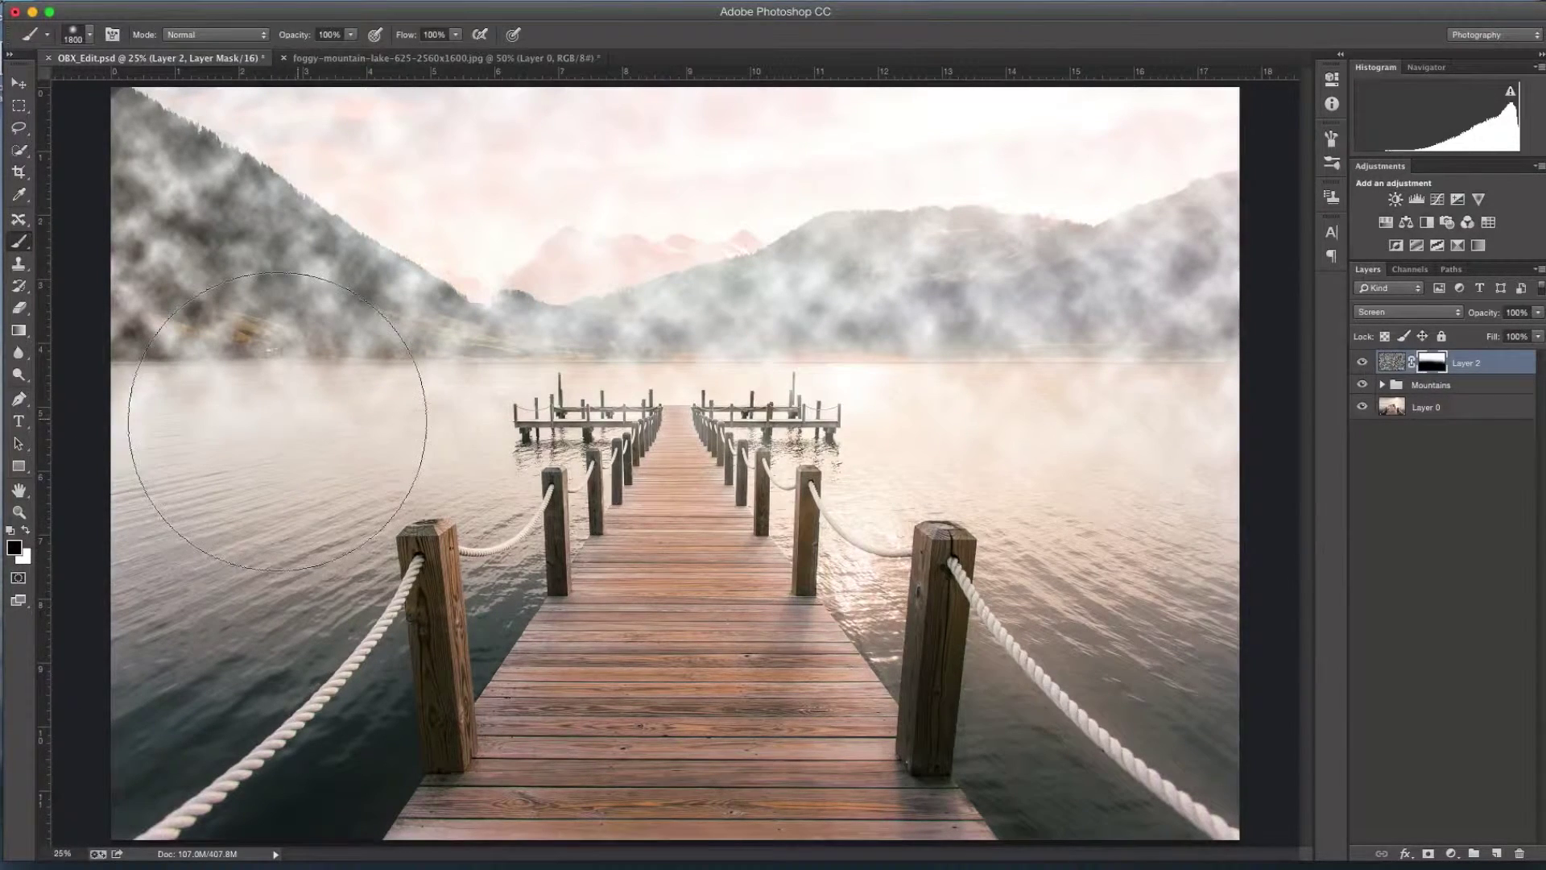
With a 1400 brush, mask the fog off the mountains and sky, then toggle the layer to compare
{"action": "key", "text": "bracketleft"}
{"action": "key", "text": "bracketleft"}
{"action": "key", "text": "bracketleft"}
{"action": "key", "text": "bracketleft"}
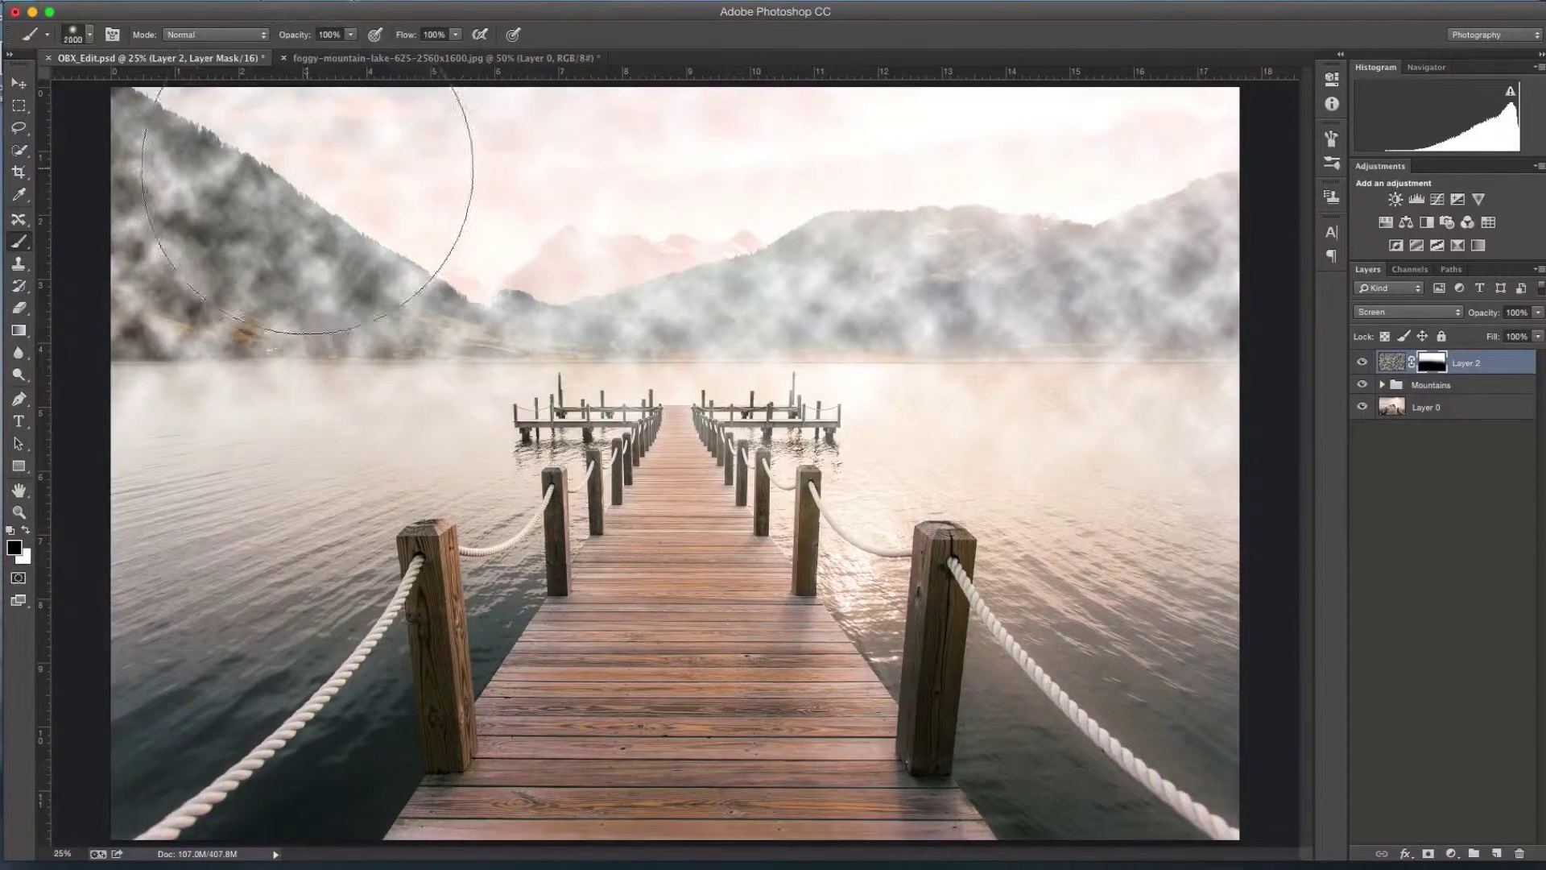
{"action": "mouse_move", "coordinate": [307, 167]}
{"action": "left_mouse_down"}
{"action": "mouse_move", "coordinate": [194, 137]}
{"action": "mouse_move", "coordinate": [614, 121]}
{"action": "mouse_move", "coordinate": [1036, 173]}
{"action": "mouse_move", "coordinate": [1232, 172]}
{"action": "mouse_move", "coordinate": [856, 155]}
{"action": "mouse_move", "coordinate": [105, 161]}
{"action": "mouse_move", "coordinate": [165, 216]}
{"action": "mouse_move", "coordinate": [1232, 228]}
{"action": "mouse_move", "coordinate": [1270, 276]}
{"action": "left_mouse_up"}
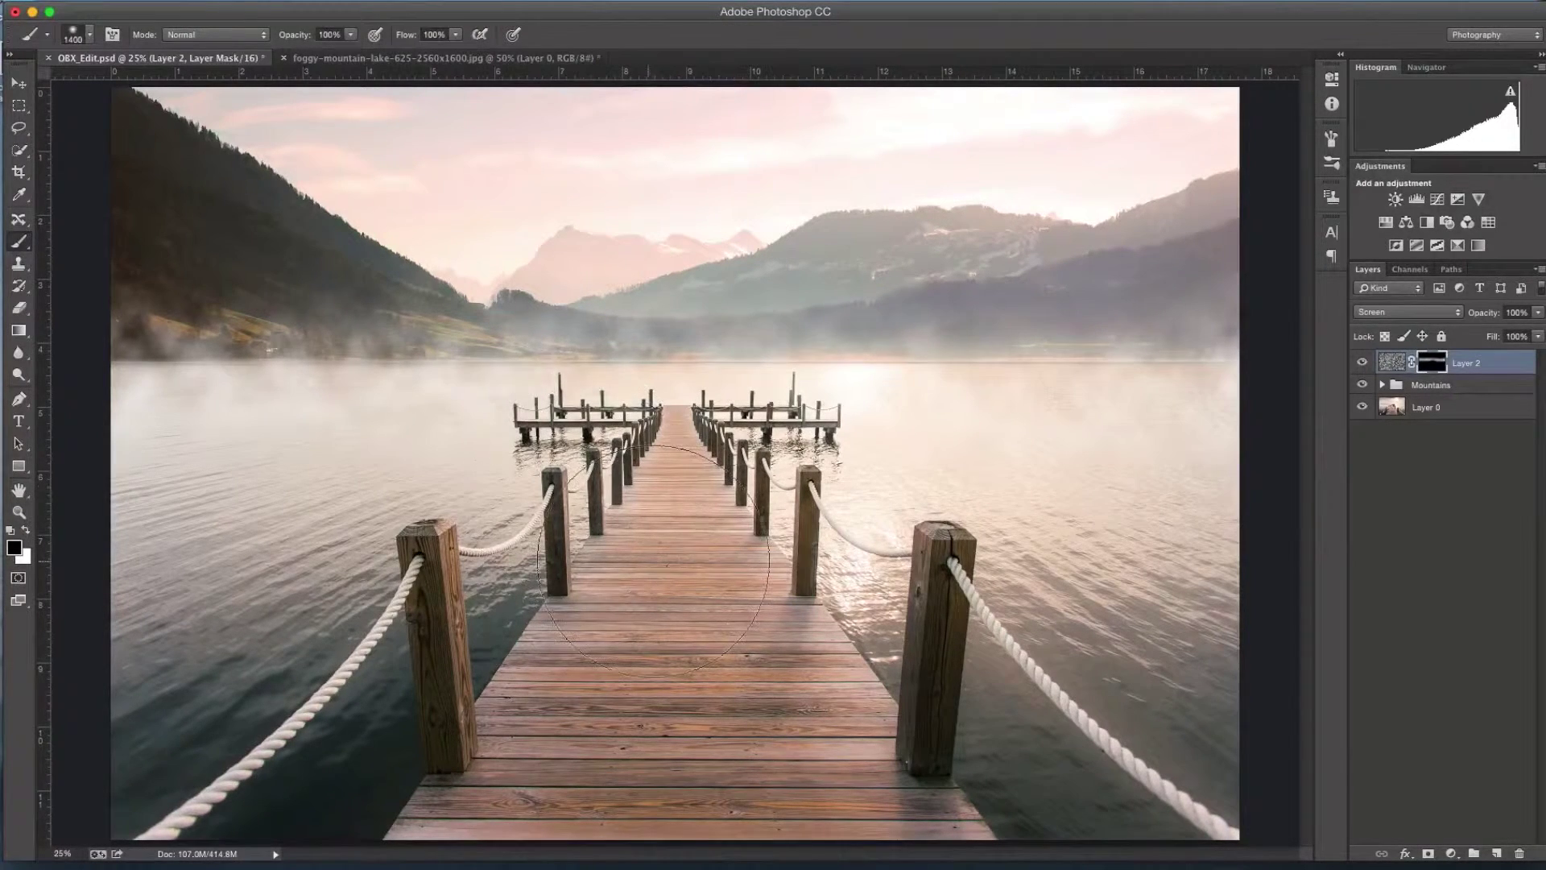
{"action": "key", "text": "p"}
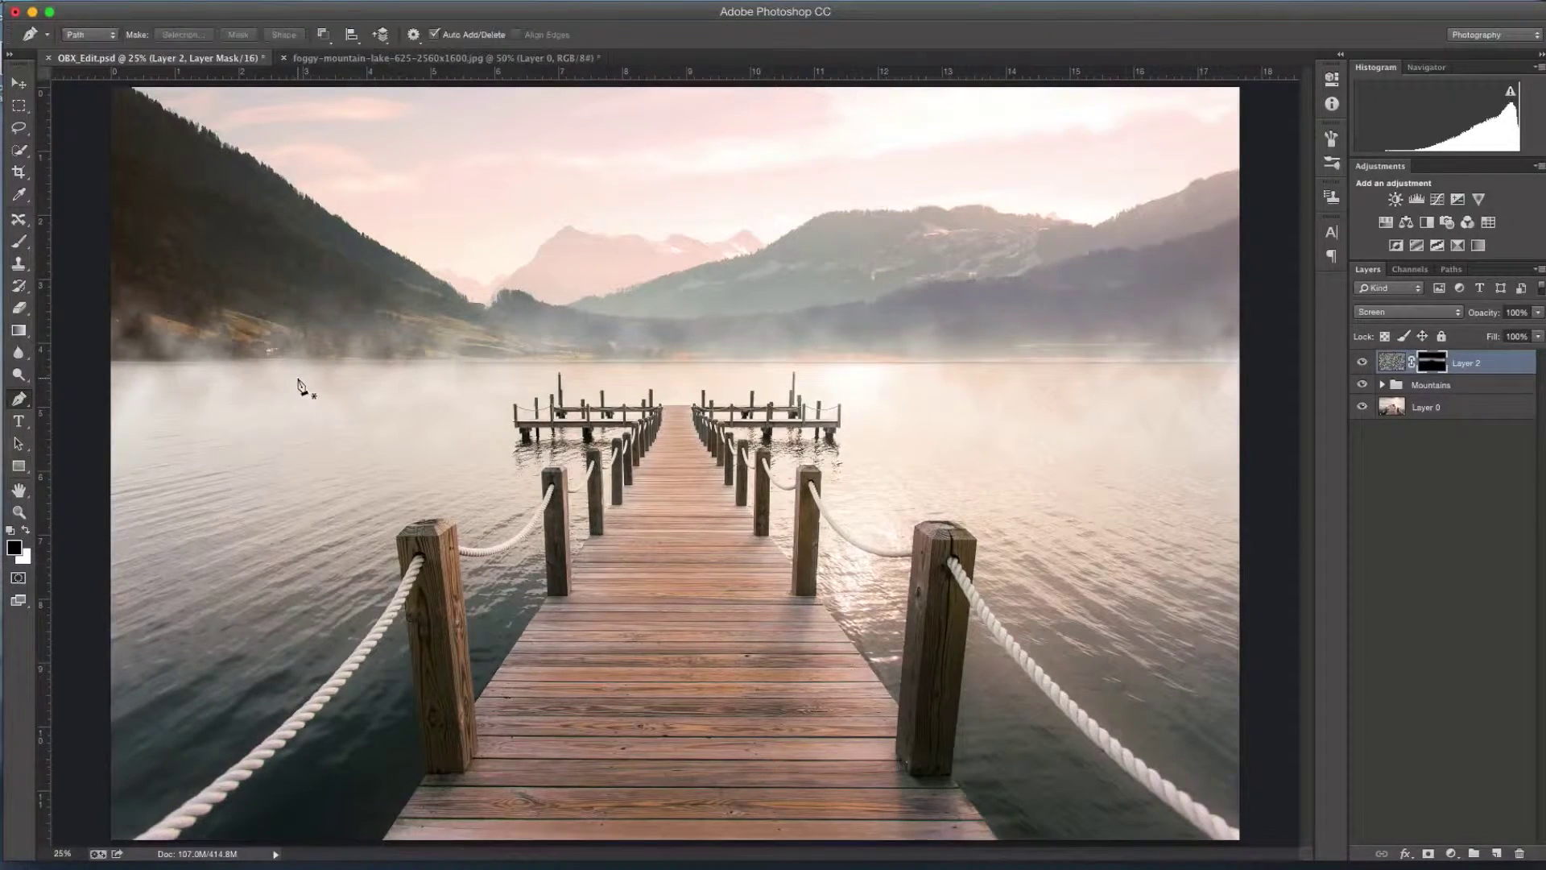
{"action": "left_click", "coordinate": [18, 241]}
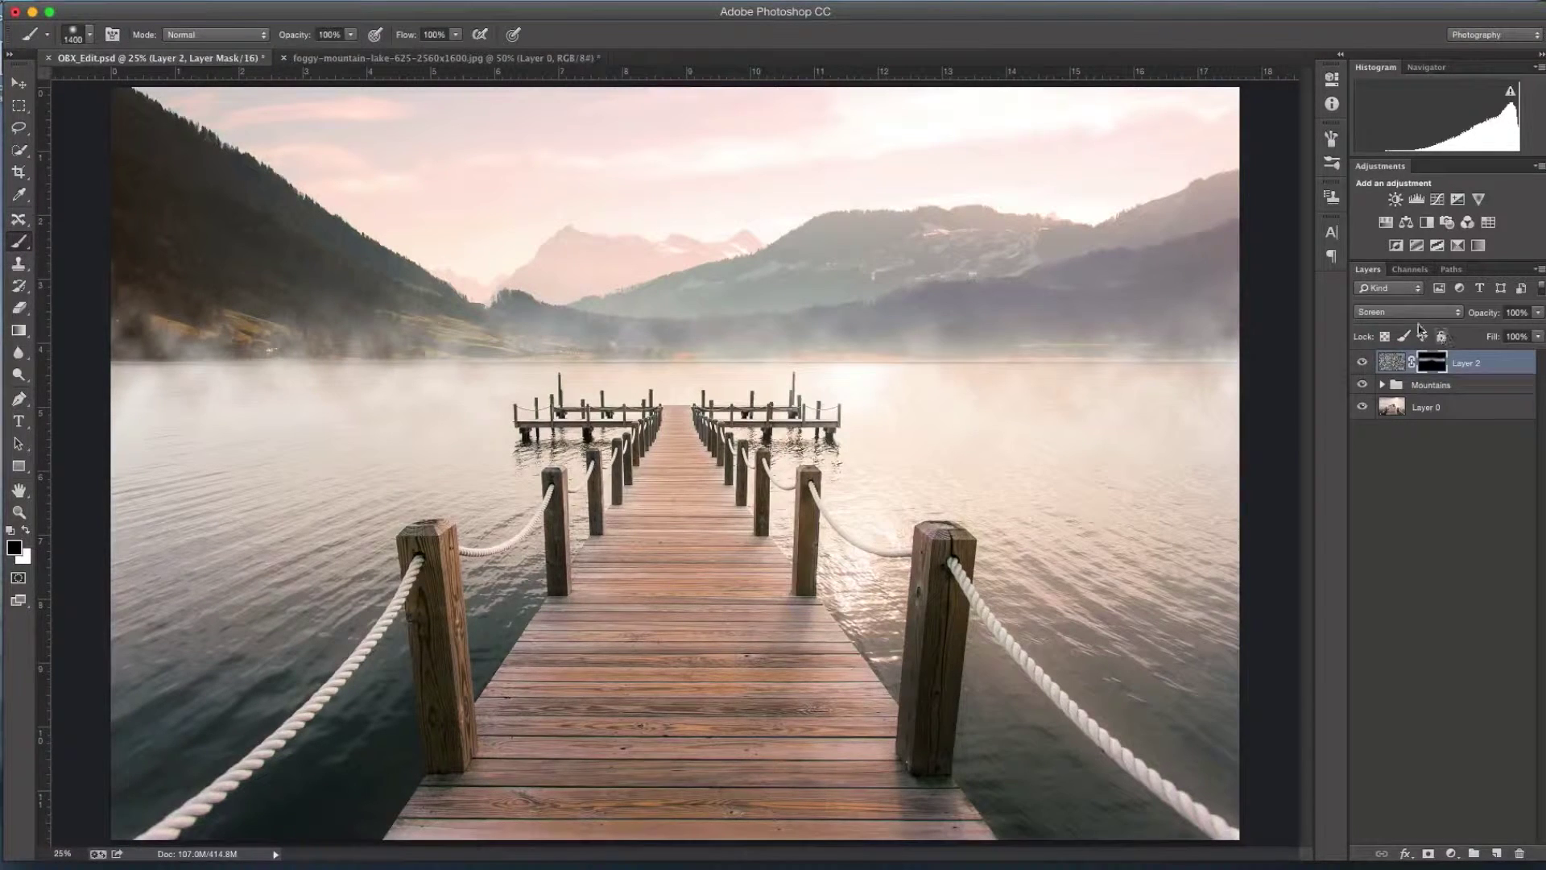
{"action": "left_click", "coordinate": [1362, 363]}
{"action": "left_click", "coordinate": [1363, 365]}
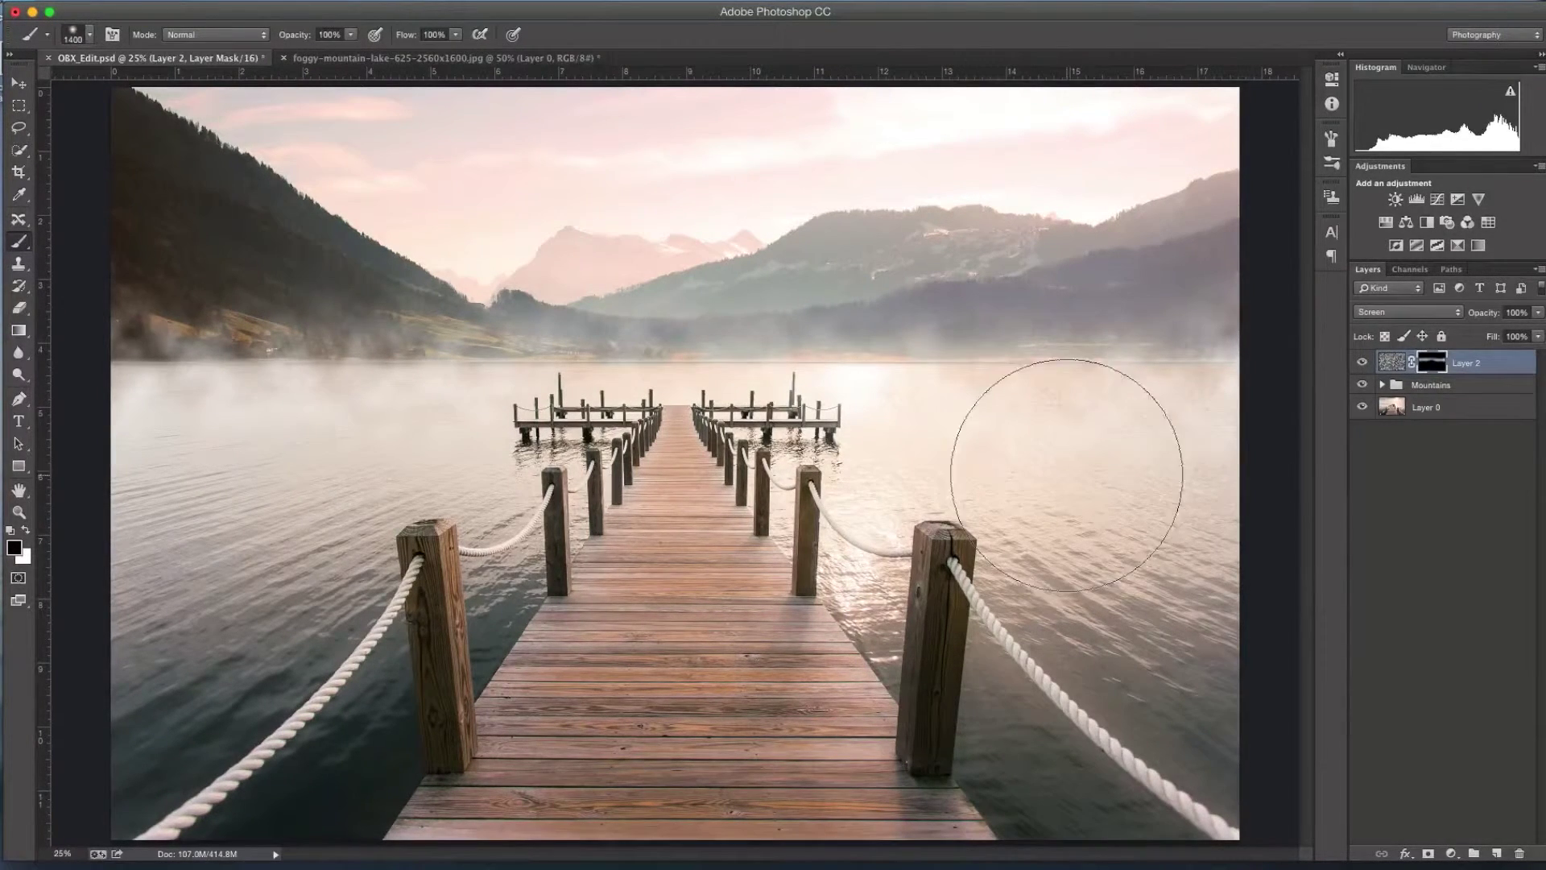
{"action": "left_click", "coordinate": [1450, 853]}
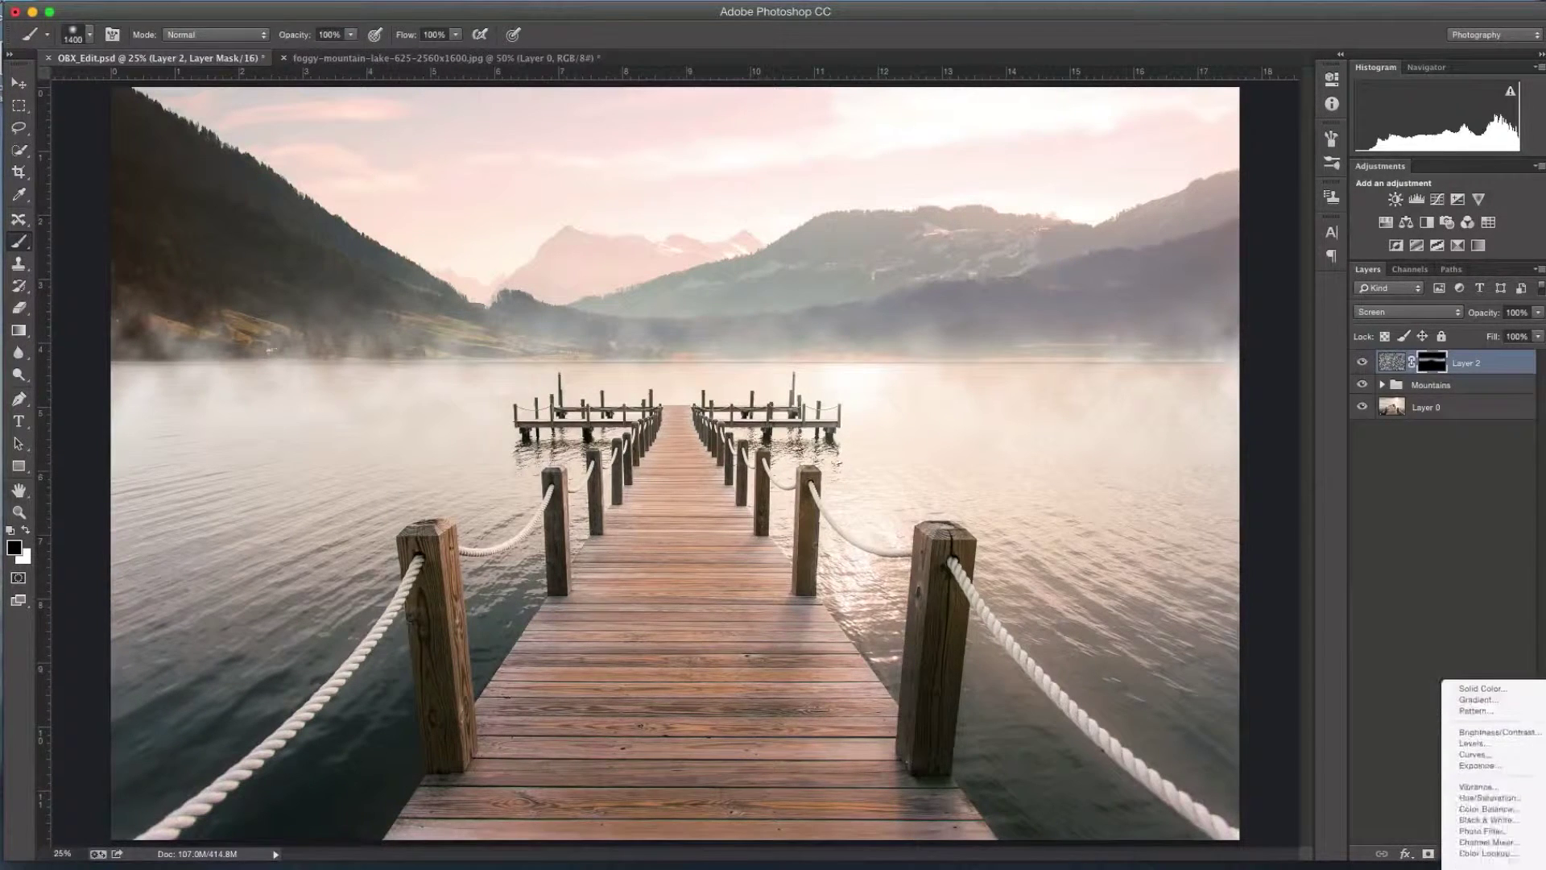
Add a Warming Filter (85) Photo Filter clipped to Layer 2 with density raised to about 97%
{"action": "left_click", "coordinate": [1486, 821]}
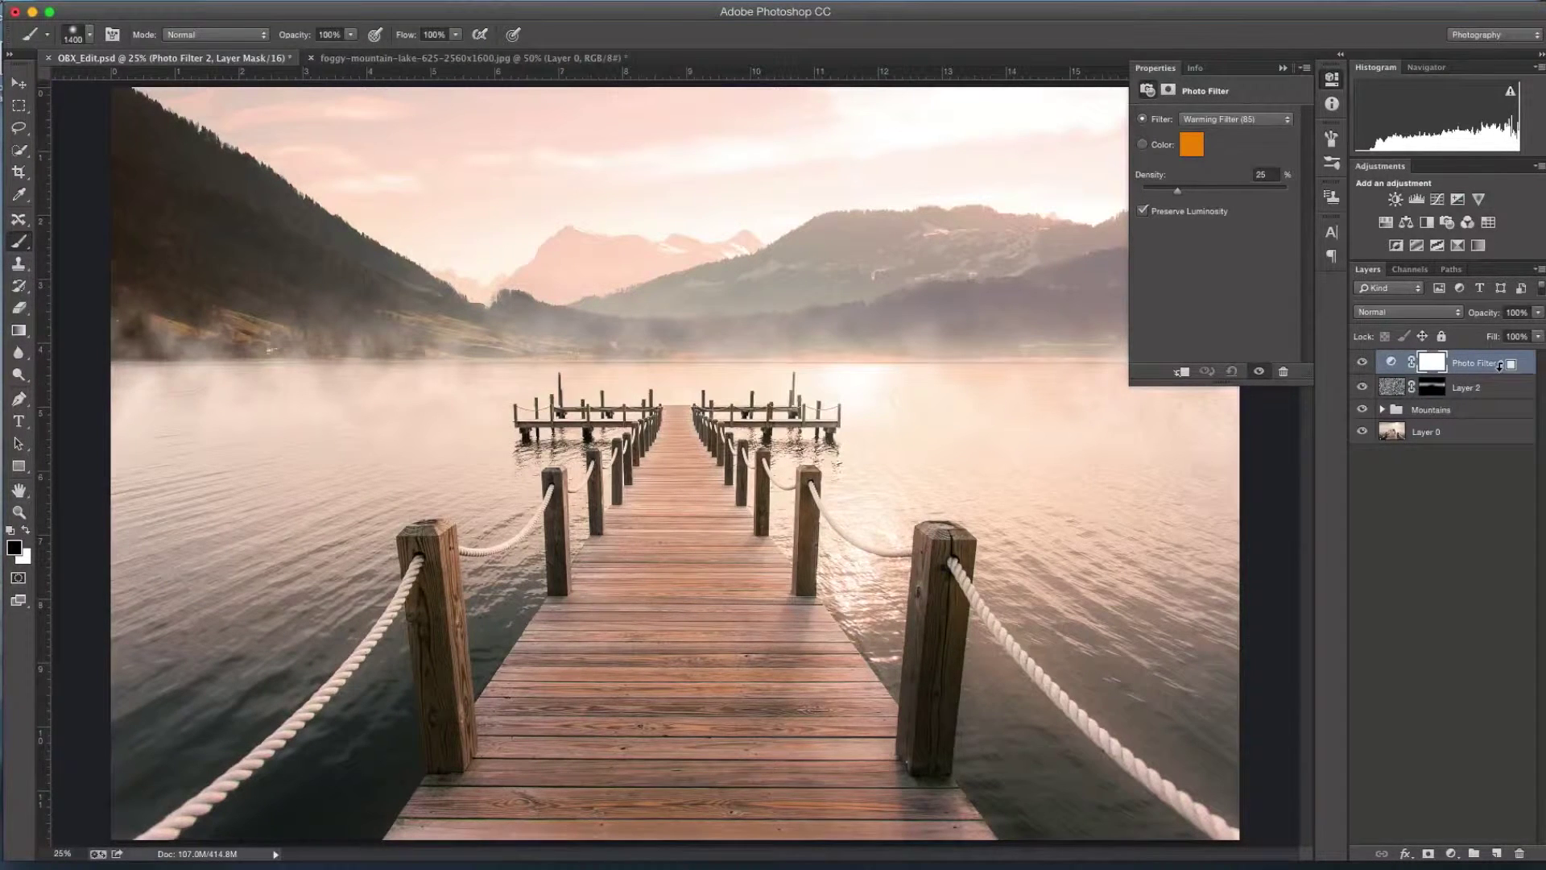
{"action": "left_click", "coordinate": [1500, 372], "text": "alt"}
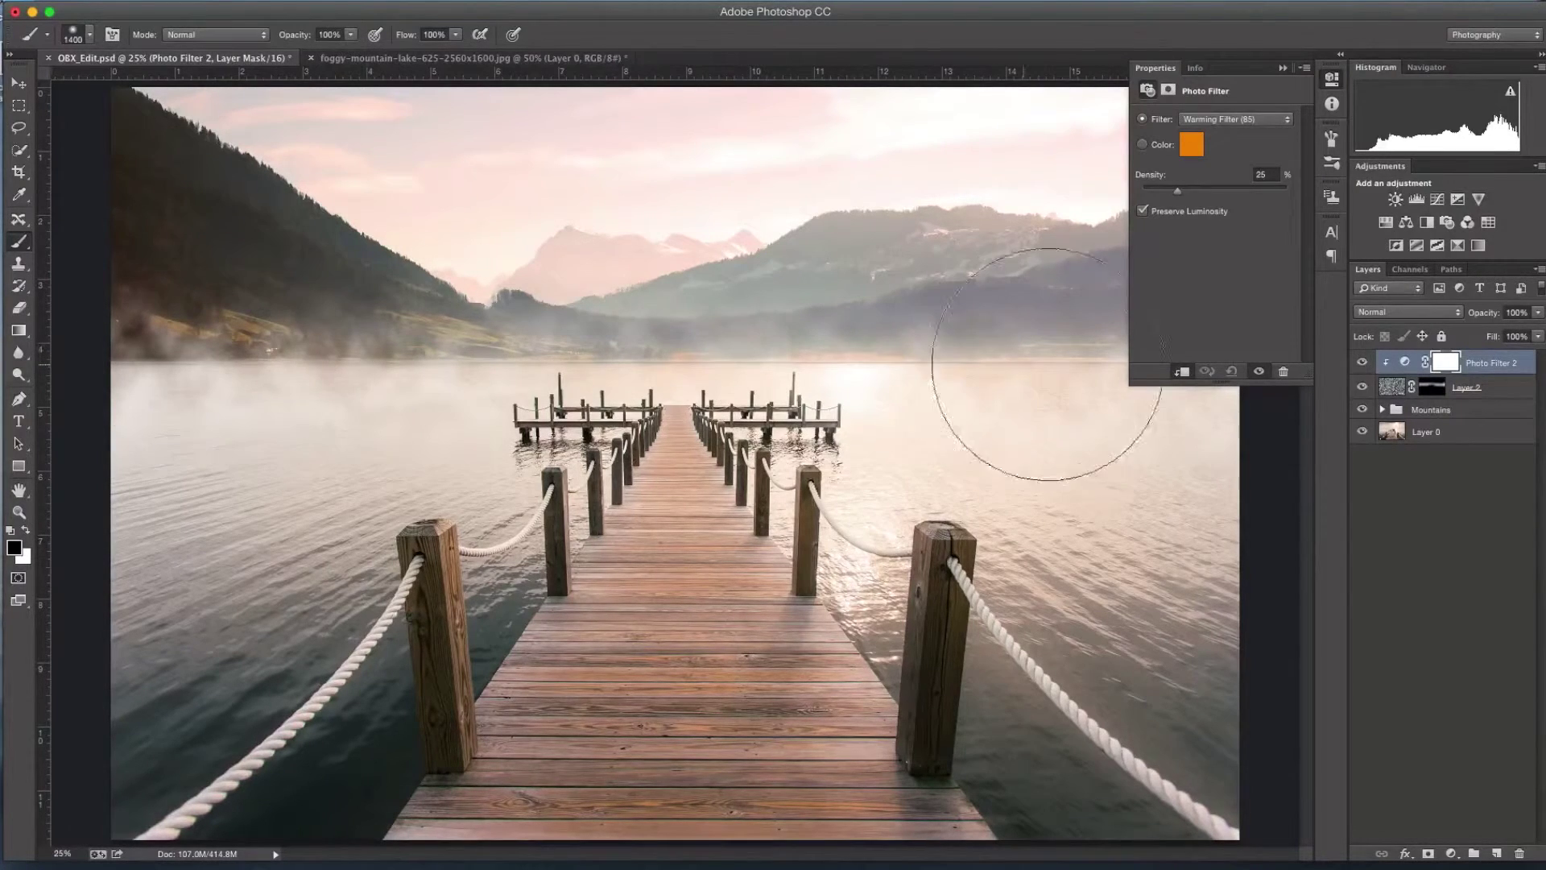
{"action": "left_click_drag", "start_coordinate": [1177, 191], "coordinate": [1279, 195]}
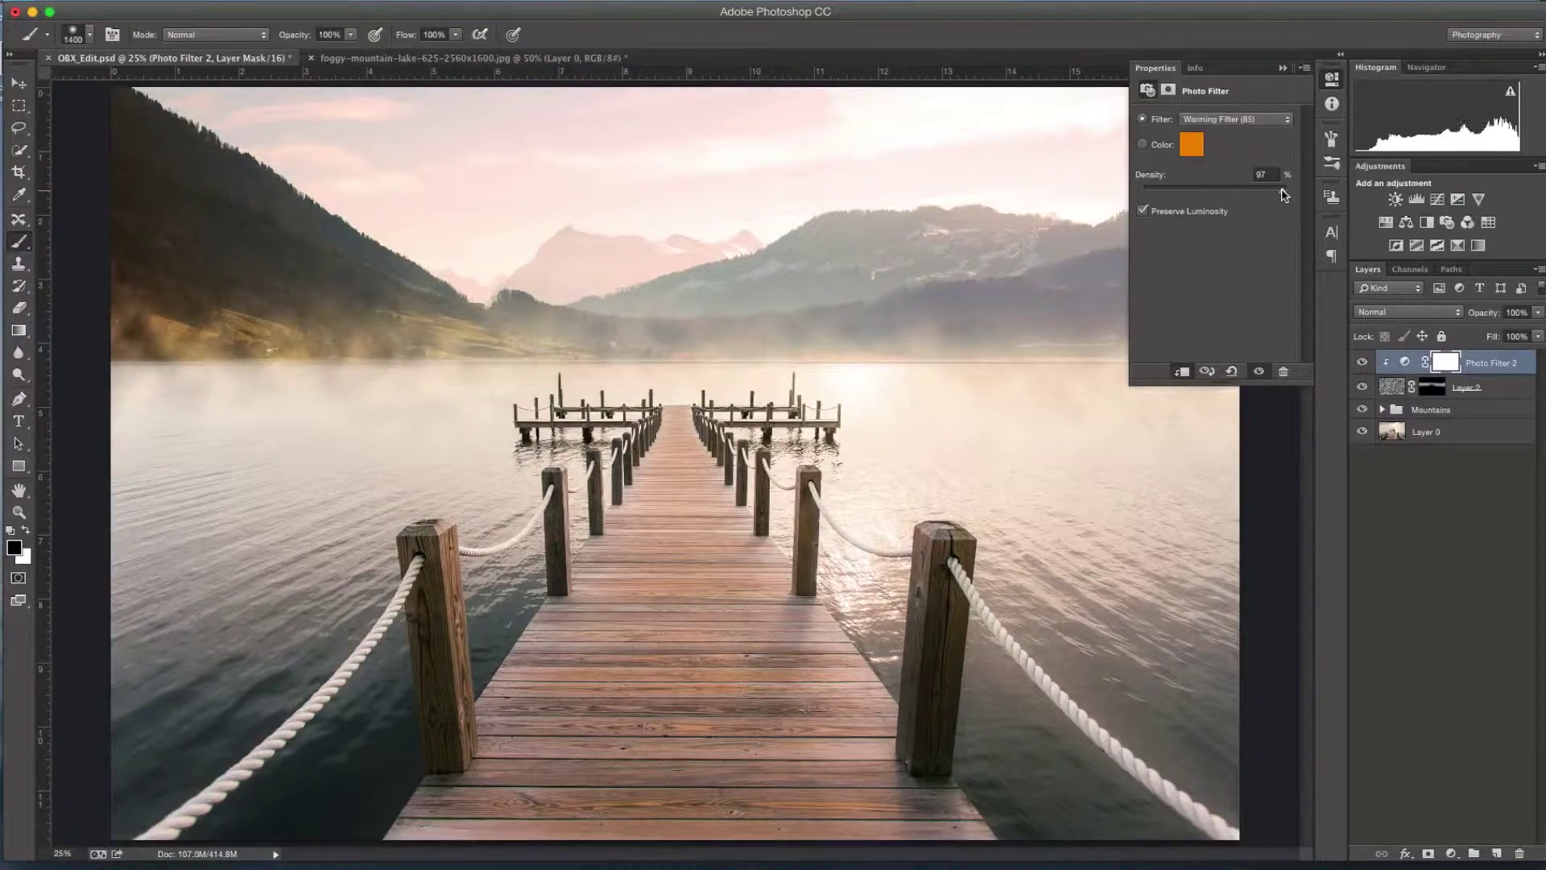
{"action": "left_click", "coordinate": [1283, 67]}
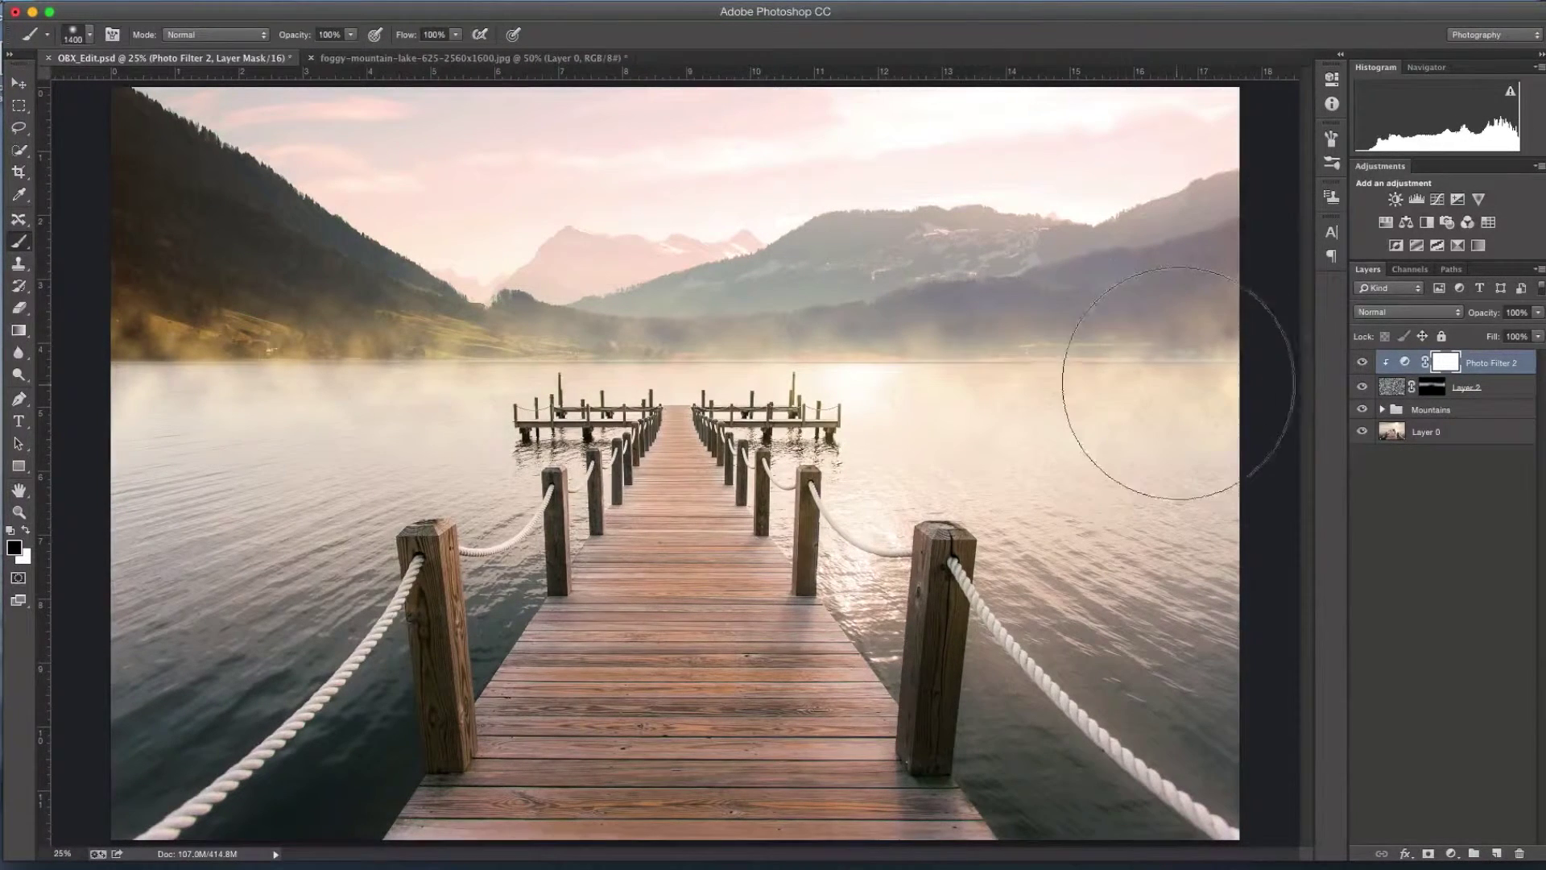
{"action": "left_click", "coordinate": [1396, 364]}
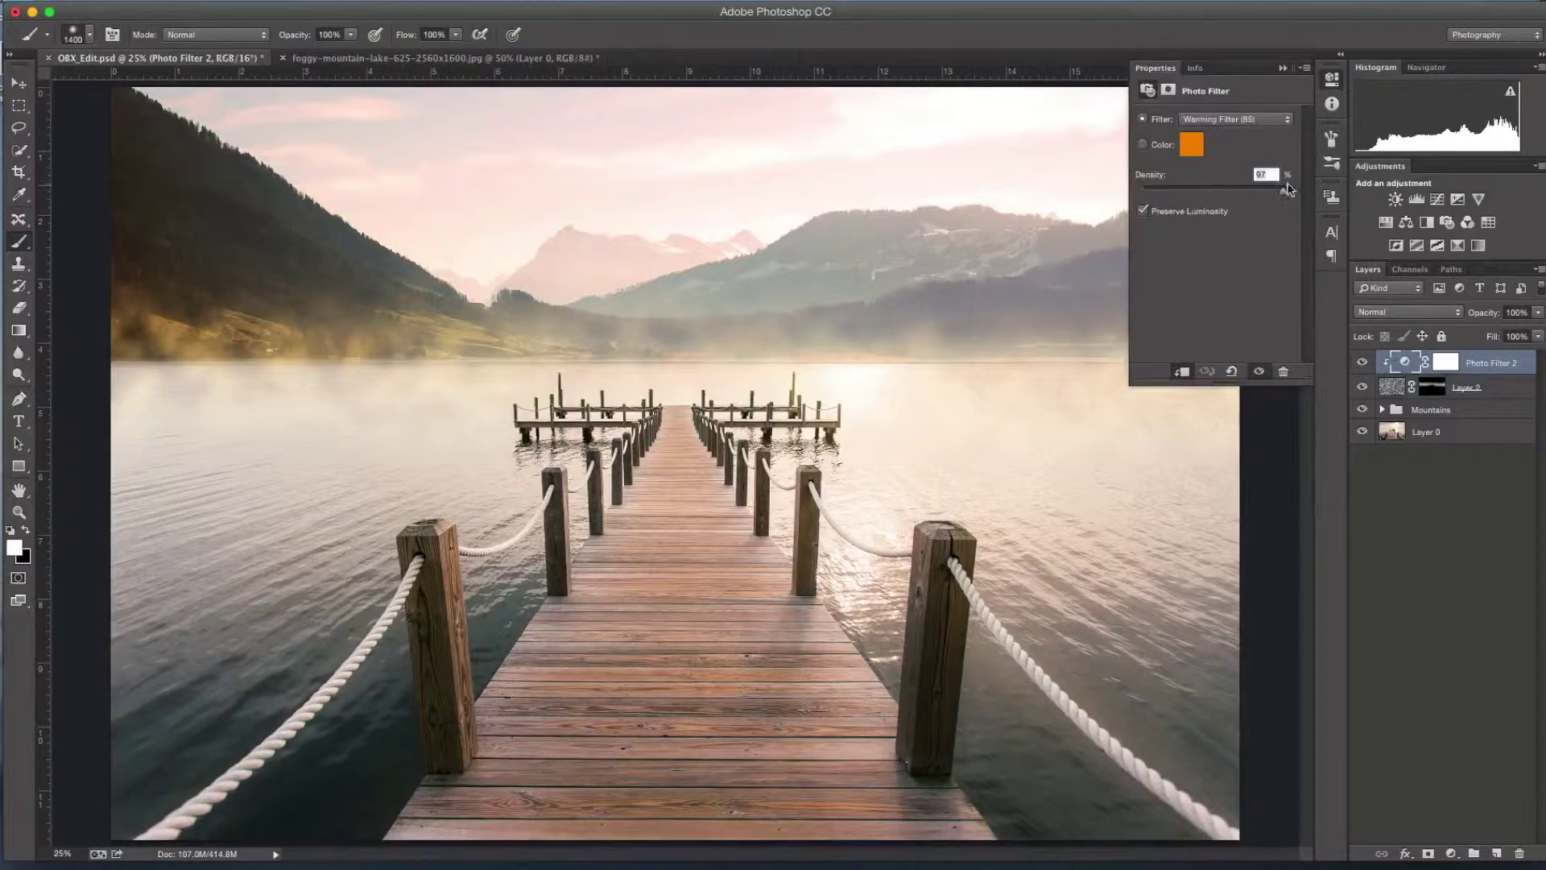
{"action": "left_click_drag", "start_coordinate": [1285, 194], "coordinate": [1261, 194]}
{"action": "left_click", "coordinate": [1282, 69]}
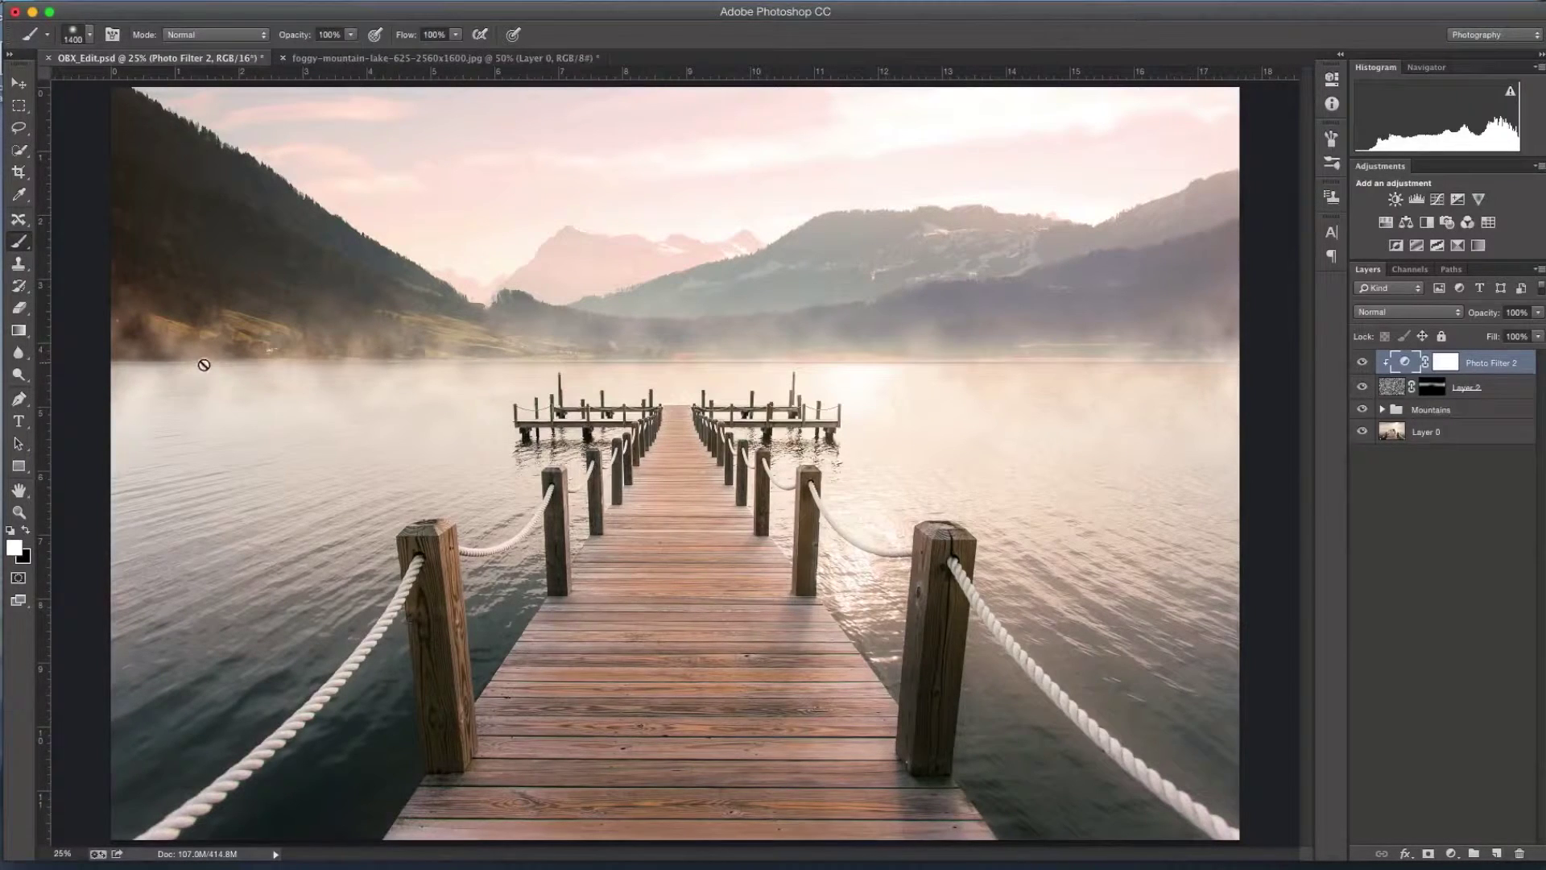
Select Layer 2's mask and set the brush to 900 at about 35% opacity
{"action": "left_click", "coordinate": [1438, 390]}
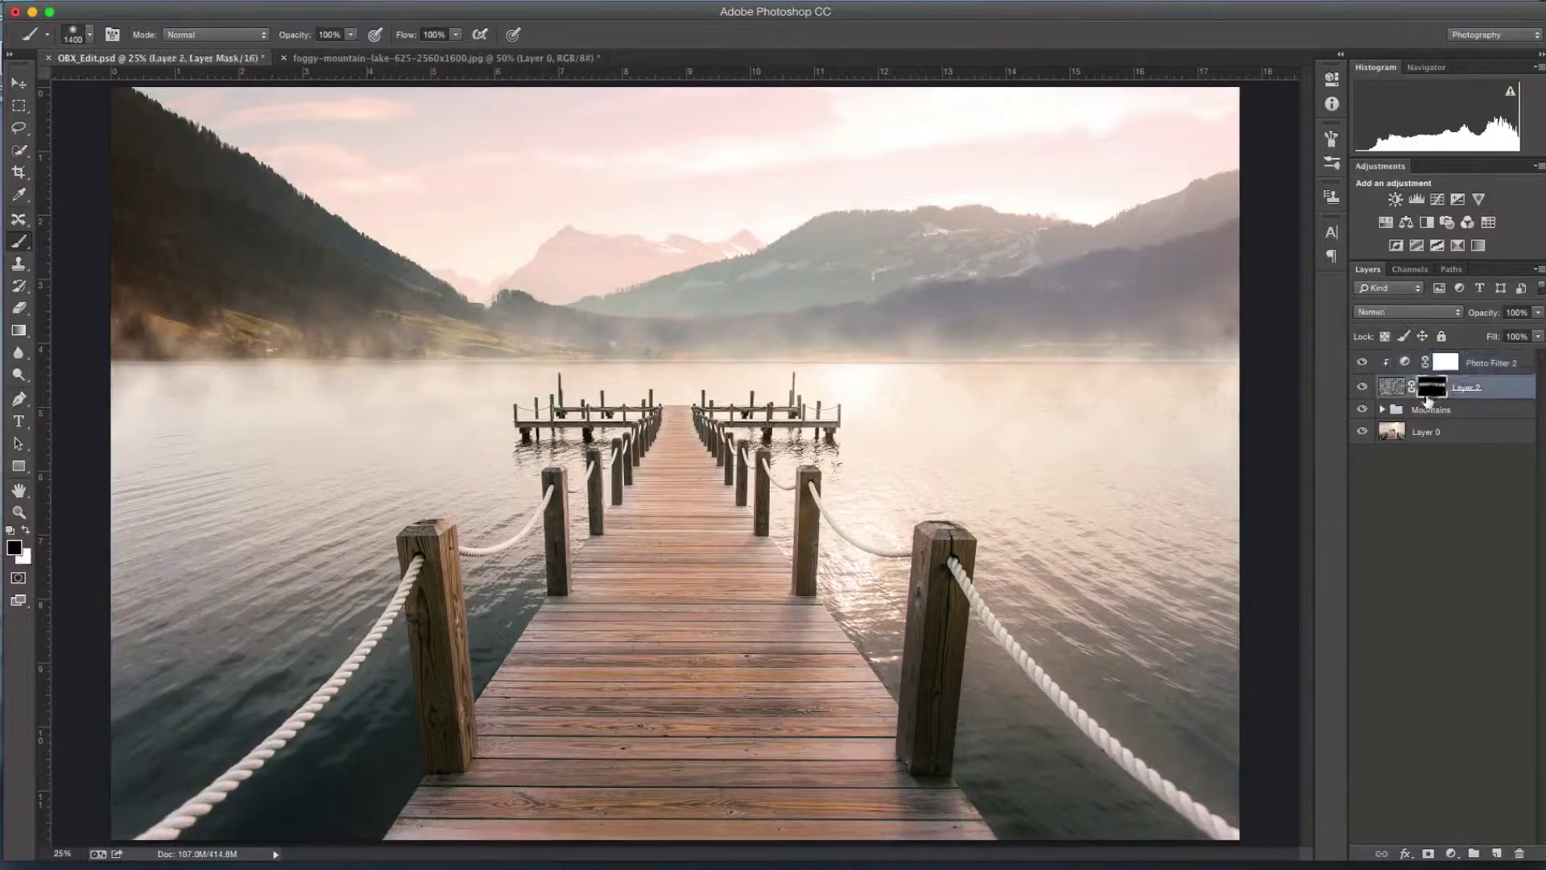
{"action": "key", "text": "bracketleft"}
{"action": "key", "text": "bracketleft"}
{"action": "key", "text": "bracketleft"}
{"action": "key", "text": "bracketleft"}
{"action": "key", "text": "bracketleft"}
{"action": "left_click_drag", "start_coordinate": [294, 40], "coordinate": [242, 41]}
Paint soft haze across the left and right water toward the far pier, then switch to a smaller black brush
{"action": "mouse_move", "coordinate": [86, 432]}
{"action": "left_mouse_down"}
{"action": "mouse_move", "coordinate": [161, 483]}
{"action": "mouse_move", "coordinate": [236, 500]}
{"action": "mouse_move", "coordinate": [69, 483]}
{"action": "left_mouse_up"}
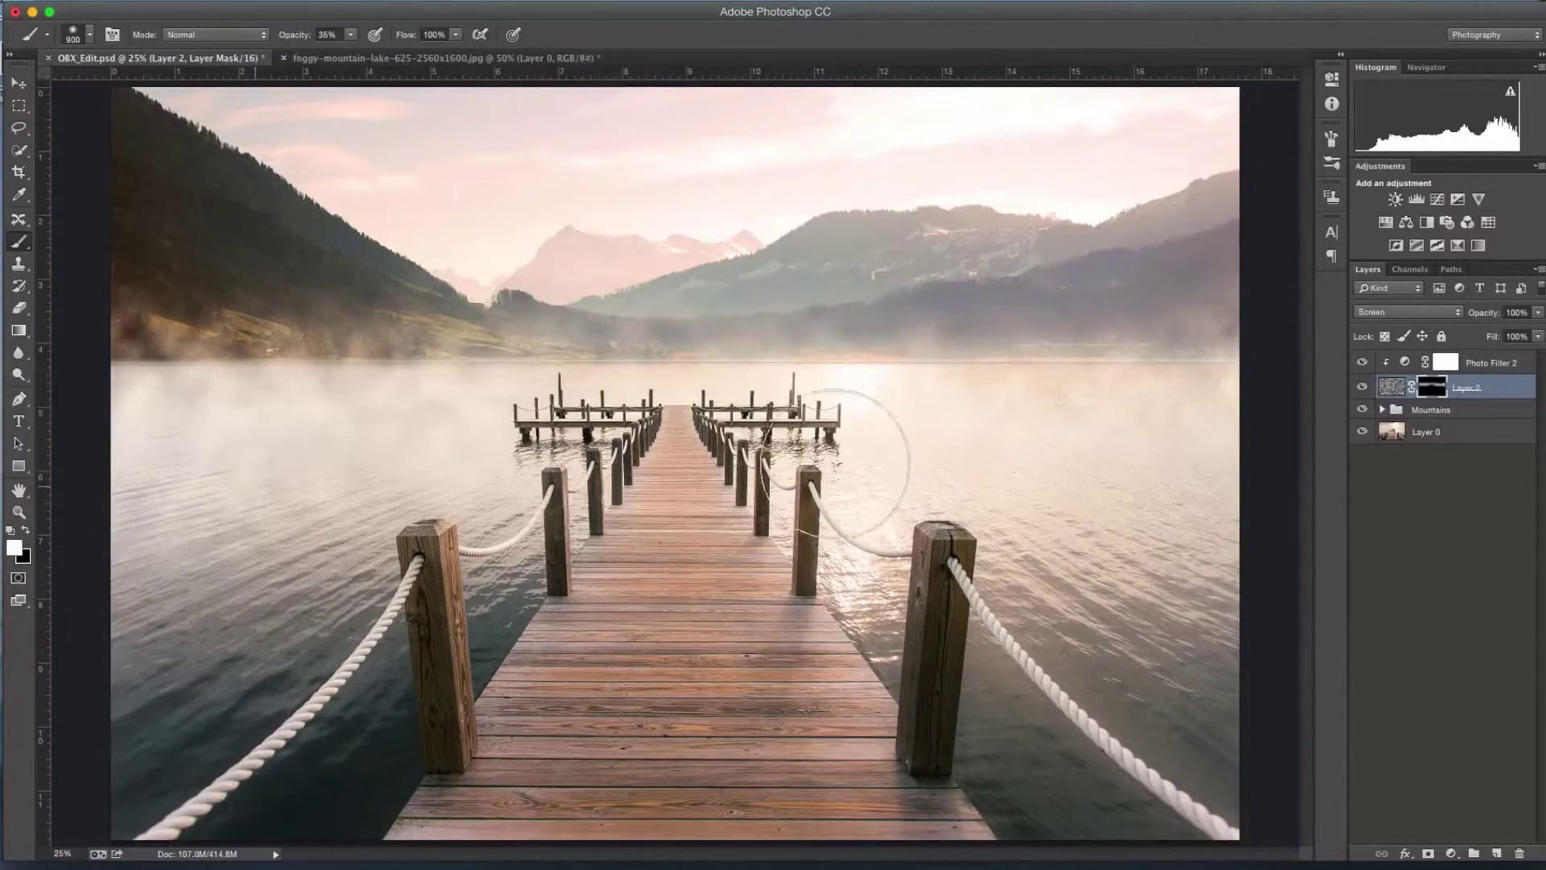
{"action": "mouse_move", "coordinate": [1139, 529]}
{"action": "left_mouse_down"}
{"action": "mouse_move", "coordinate": [1075, 527]}
{"action": "mouse_move", "coordinate": [1311, 569]}
{"action": "left_mouse_up"}
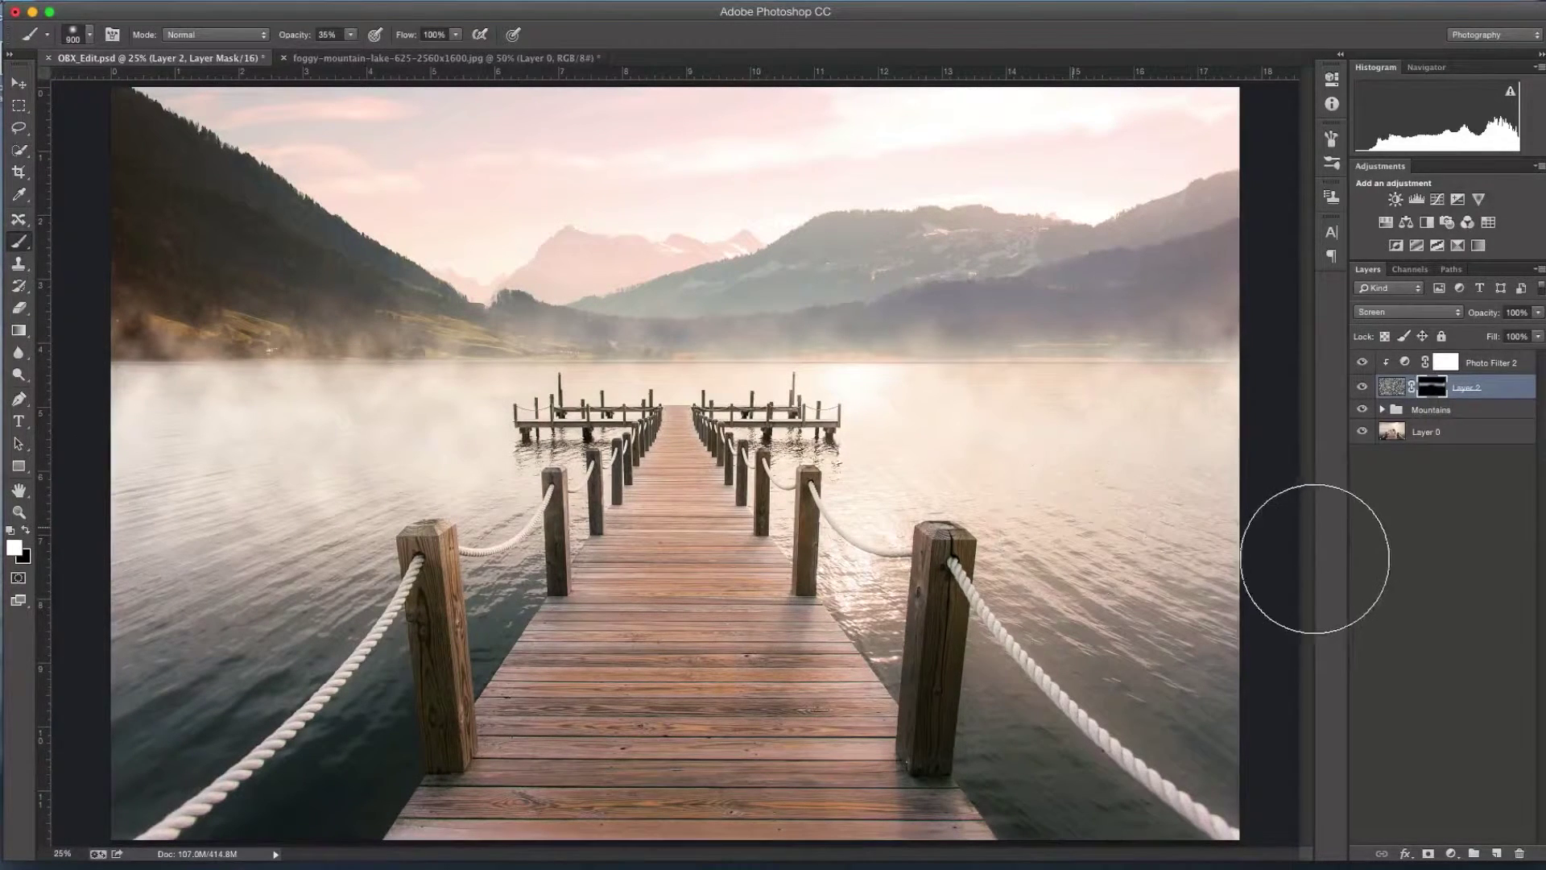
{"action": "mouse_move", "coordinate": [266, 600]}
{"action": "left_mouse_down"}
{"action": "mouse_move", "coordinate": [81, 580]}
{"action": "mouse_move", "coordinate": [4, 599]}
{"action": "left_mouse_up"}
{"action": "mouse_move", "coordinate": [345, 421]}
{"action": "left_mouse_down"}
{"action": "mouse_move", "coordinate": [313, 354]}
{"action": "mouse_move", "coordinate": [228, 356]}
{"action": "mouse_move", "coordinate": [190, 406]}
{"action": "mouse_move", "coordinate": [166, 442]}
{"action": "left_mouse_up"}
{"action": "left_click_drag", "start_coordinate": [1312, 397], "coordinate": [1157, 373]}
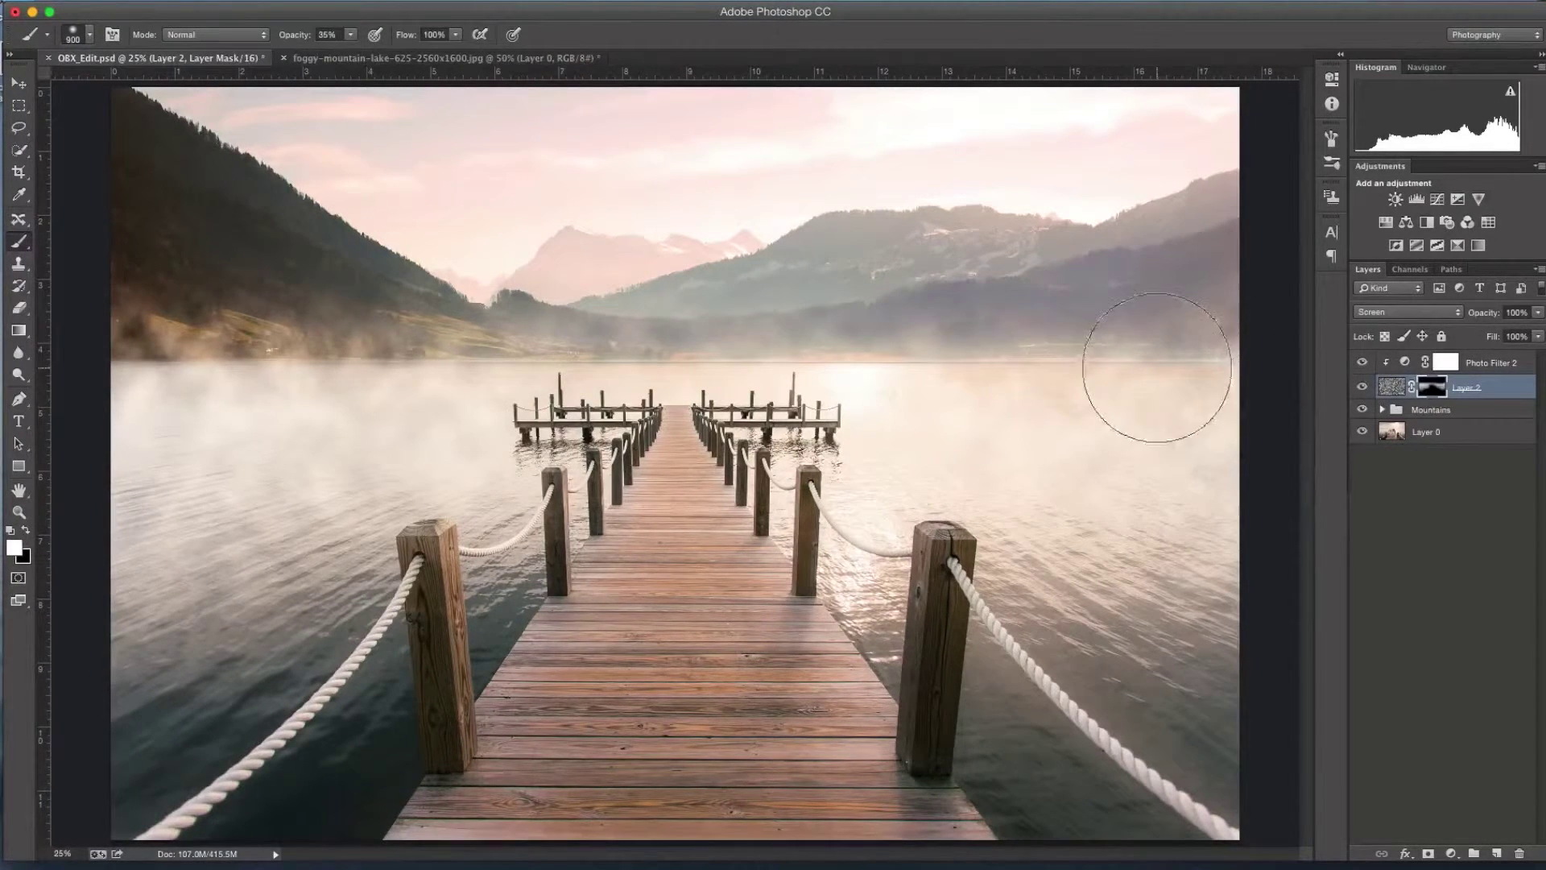
{"action": "mouse_move", "coordinate": [846, 441]}
{"action": "left_mouse_down"}
{"action": "mouse_move", "coordinate": [1059, 404]}
{"action": "mouse_move", "coordinate": [674, 394]}
{"action": "left_mouse_up"}
{"action": "key", "text": "bracketleft"}
{"action": "key", "text": "bracketleft"}
{"action": "key", "text": "bracketleft"}
{"action": "key", "text": "bracketleft"}
{"action": "key", "text": "x"}
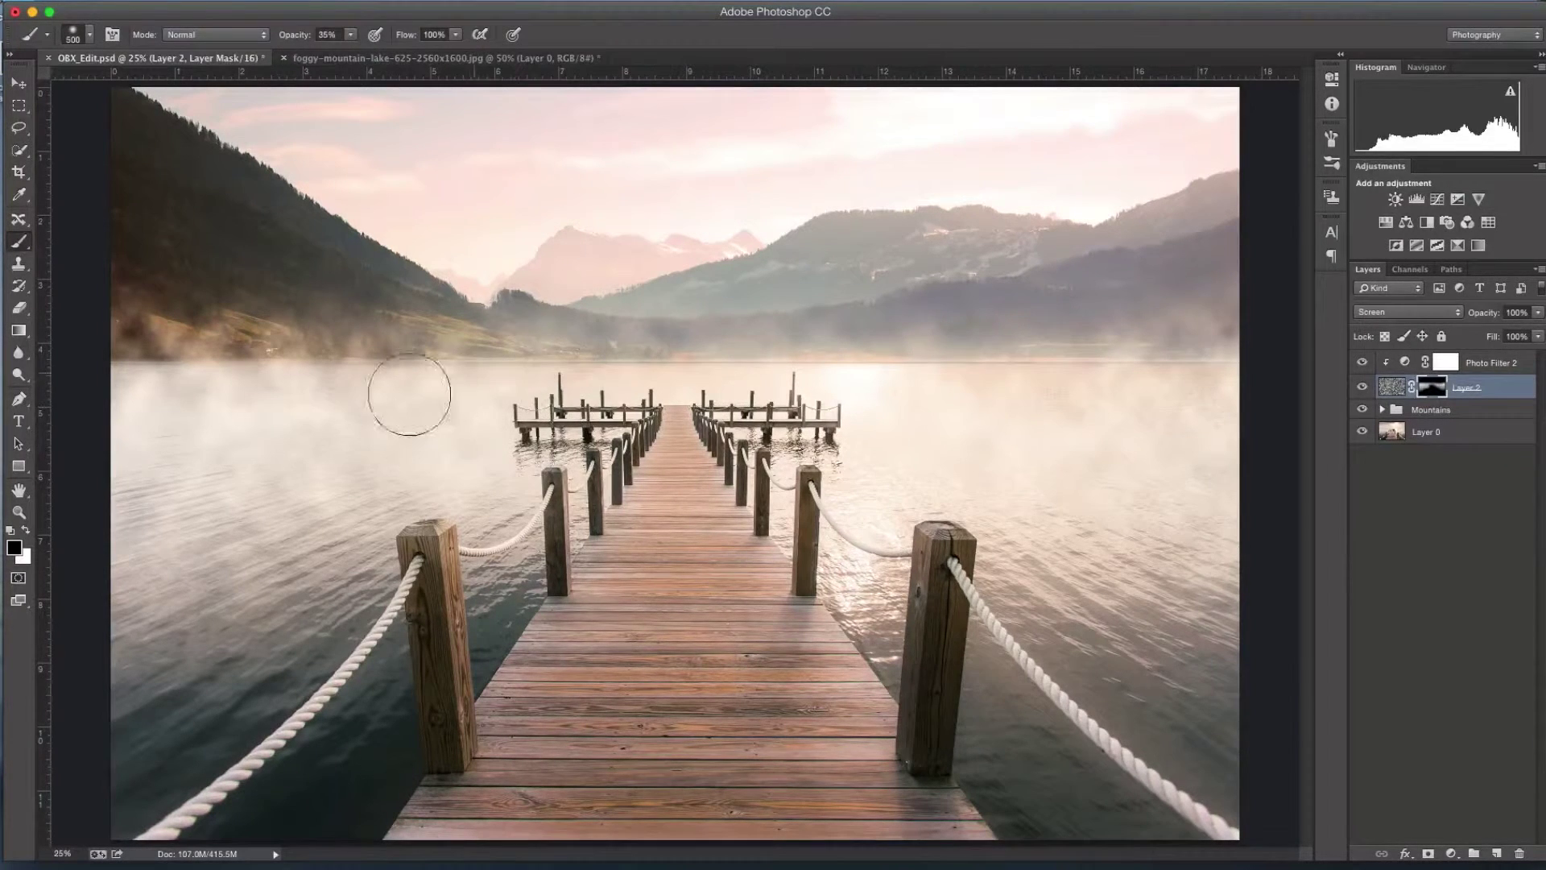
{"action": "left_click", "coordinate": [375, 0]}
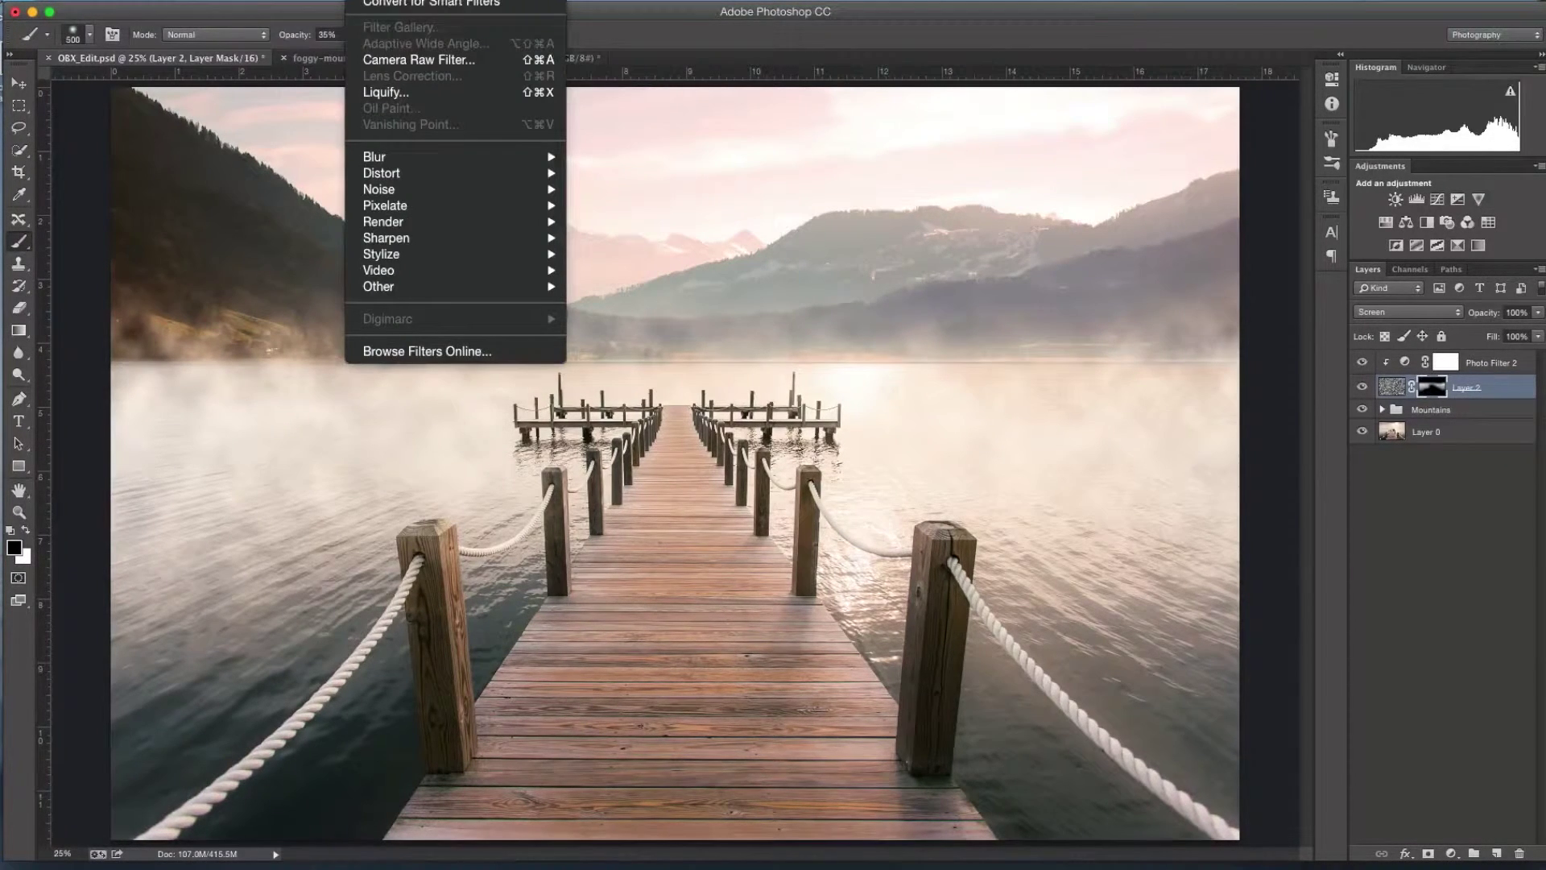
Select both Photo Filter 2 and Layer 2 in the Layers panel
{"action": "mouse_move", "coordinate": [451, 206]}
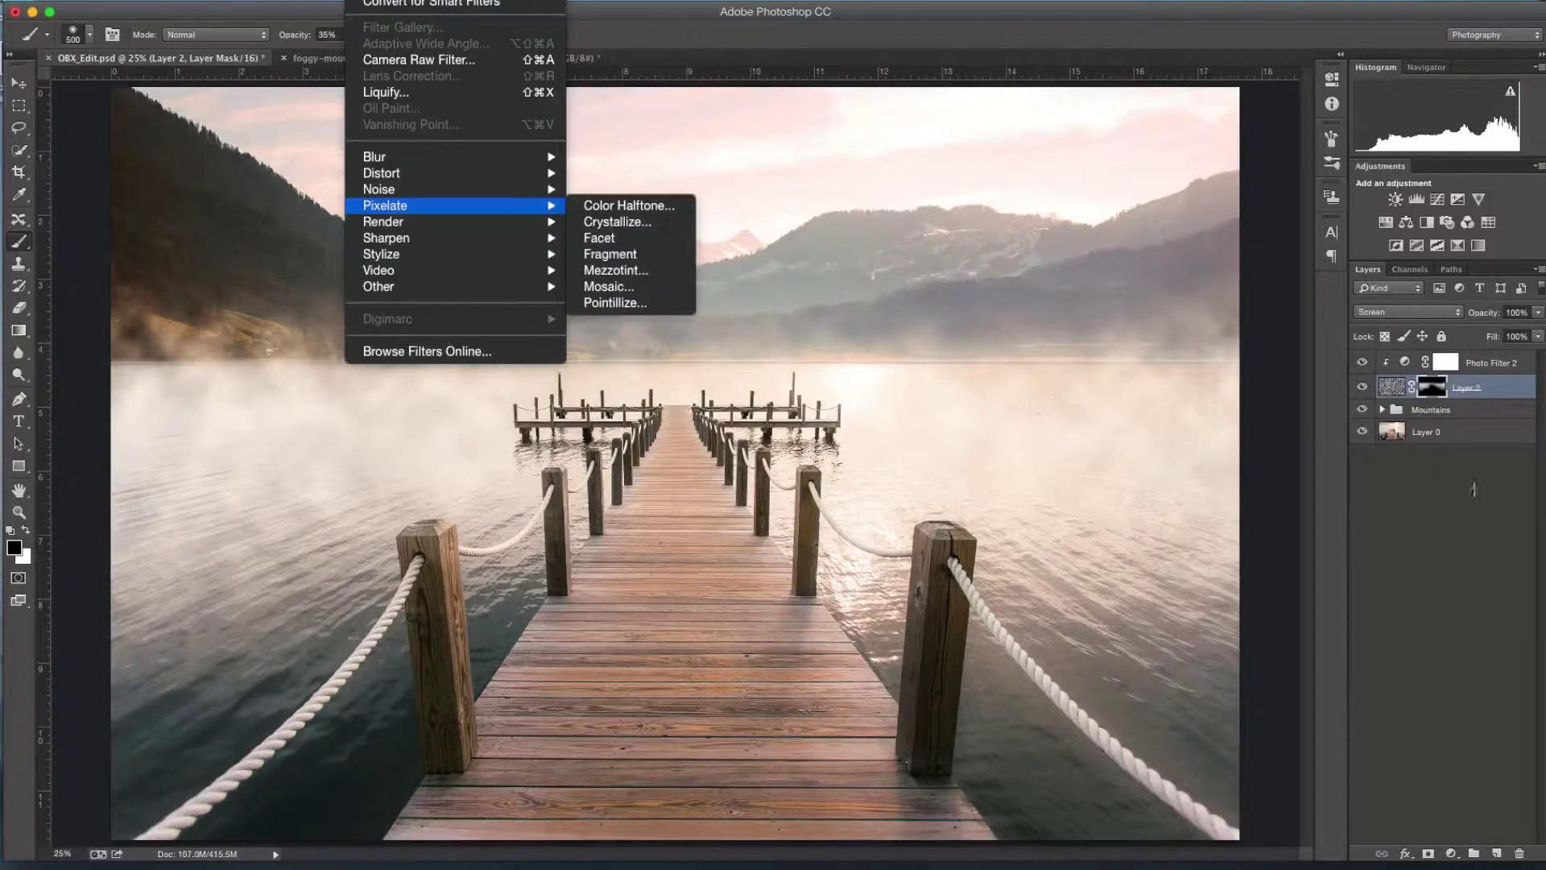
{"action": "left_click", "coordinate": [1473, 488]}
{"action": "left_click", "coordinate": [1497, 367]}
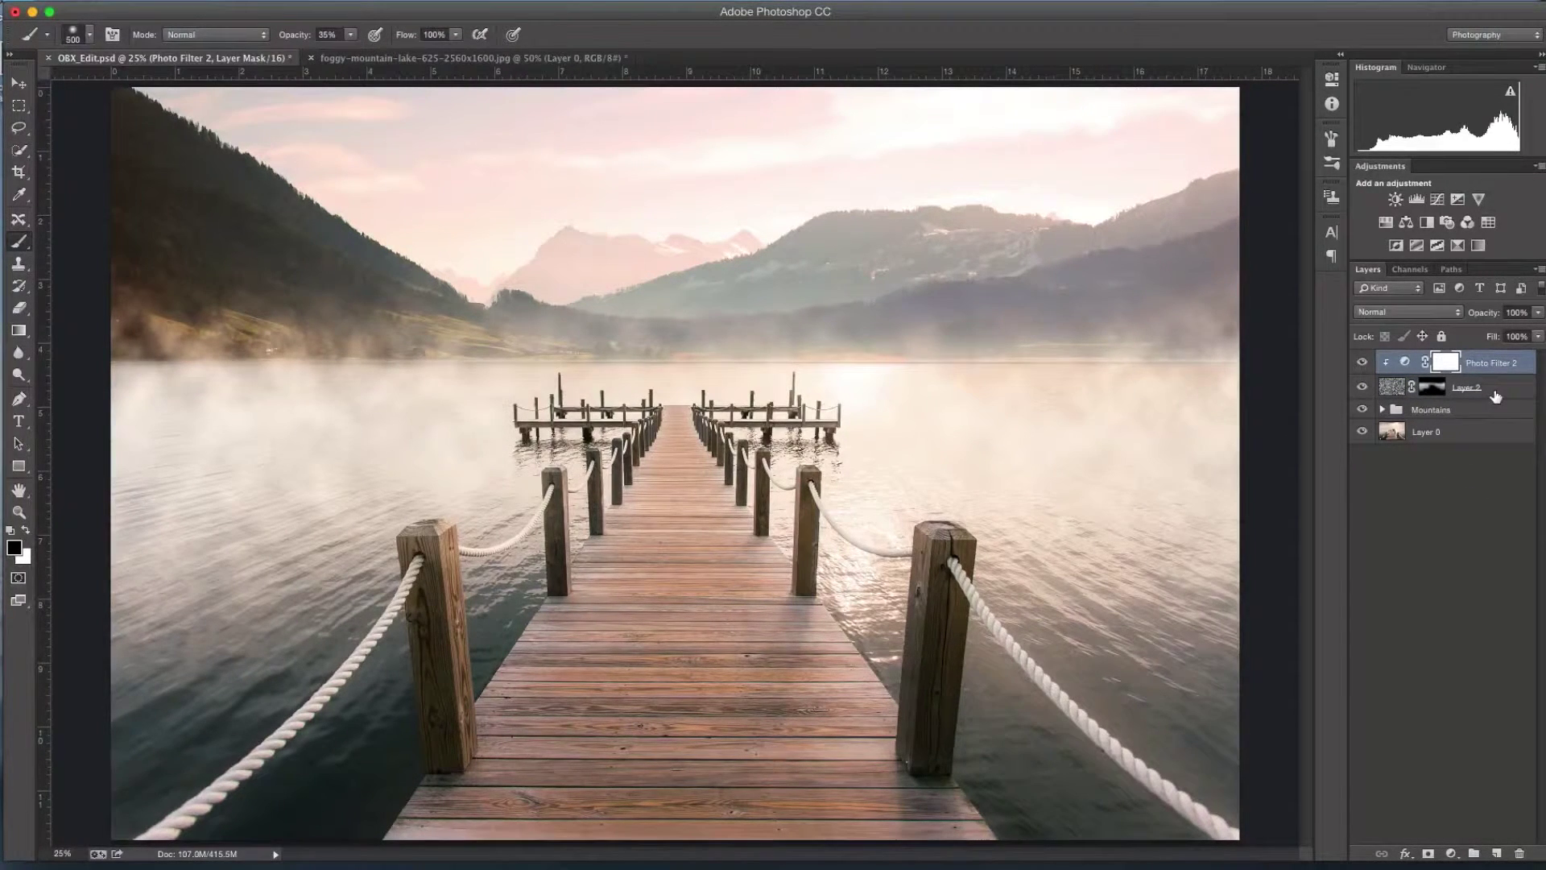
{"action": "left_click", "coordinate": [1496, 392], "text": "shift"}
{"action": "key", "text": "x"}
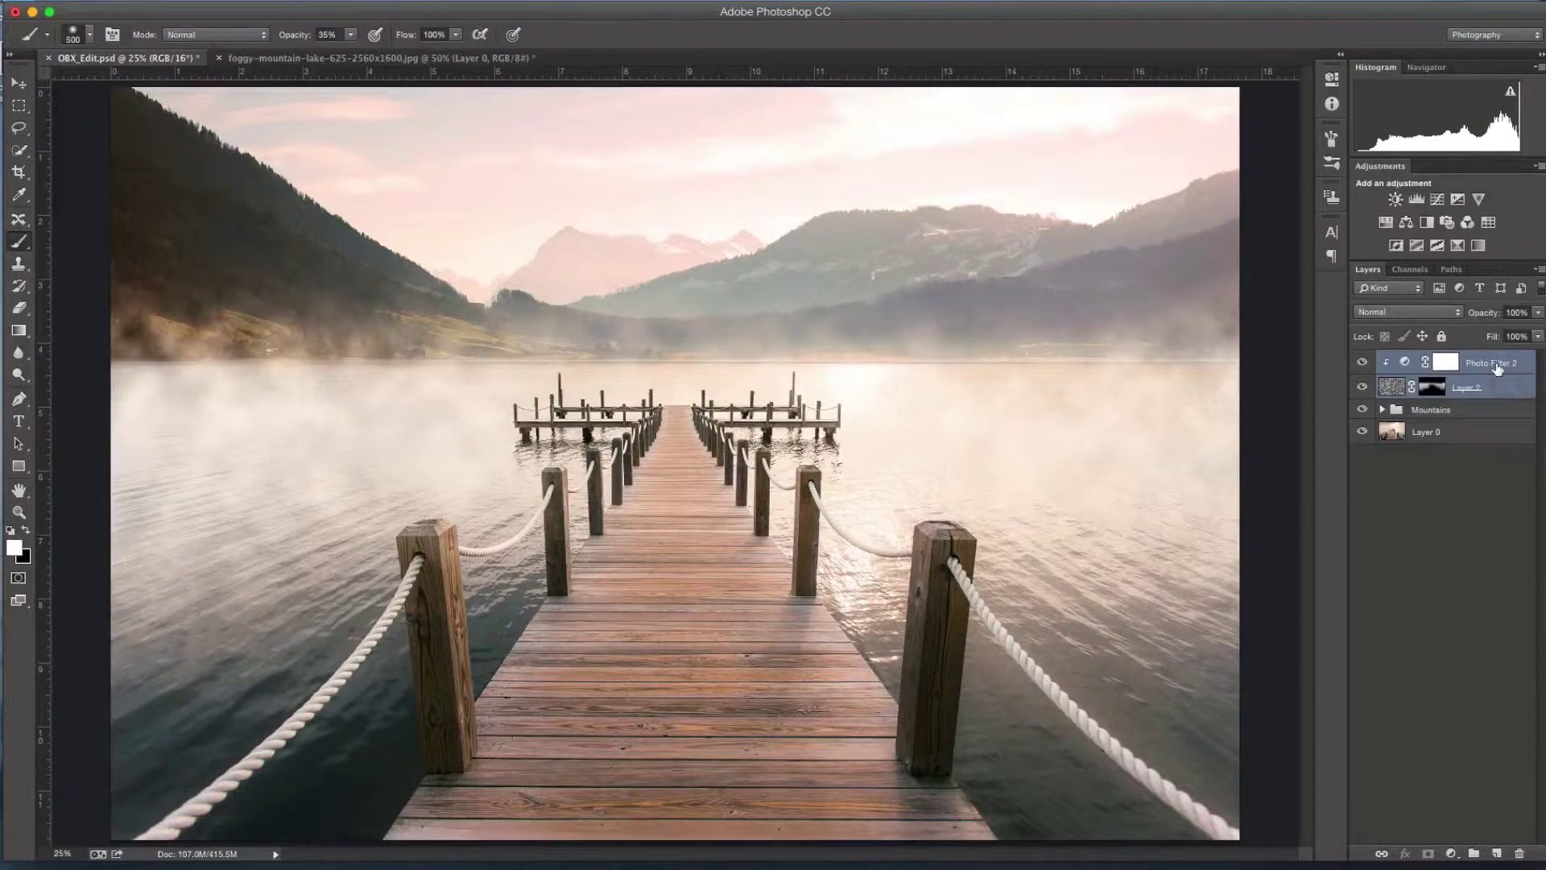
Group the two layers with Ctrl+G and rename the group Fog
{"action": "key", "text": "ctrl+g"}
{"action": "double_click", "coordinate": [1429, 363]}
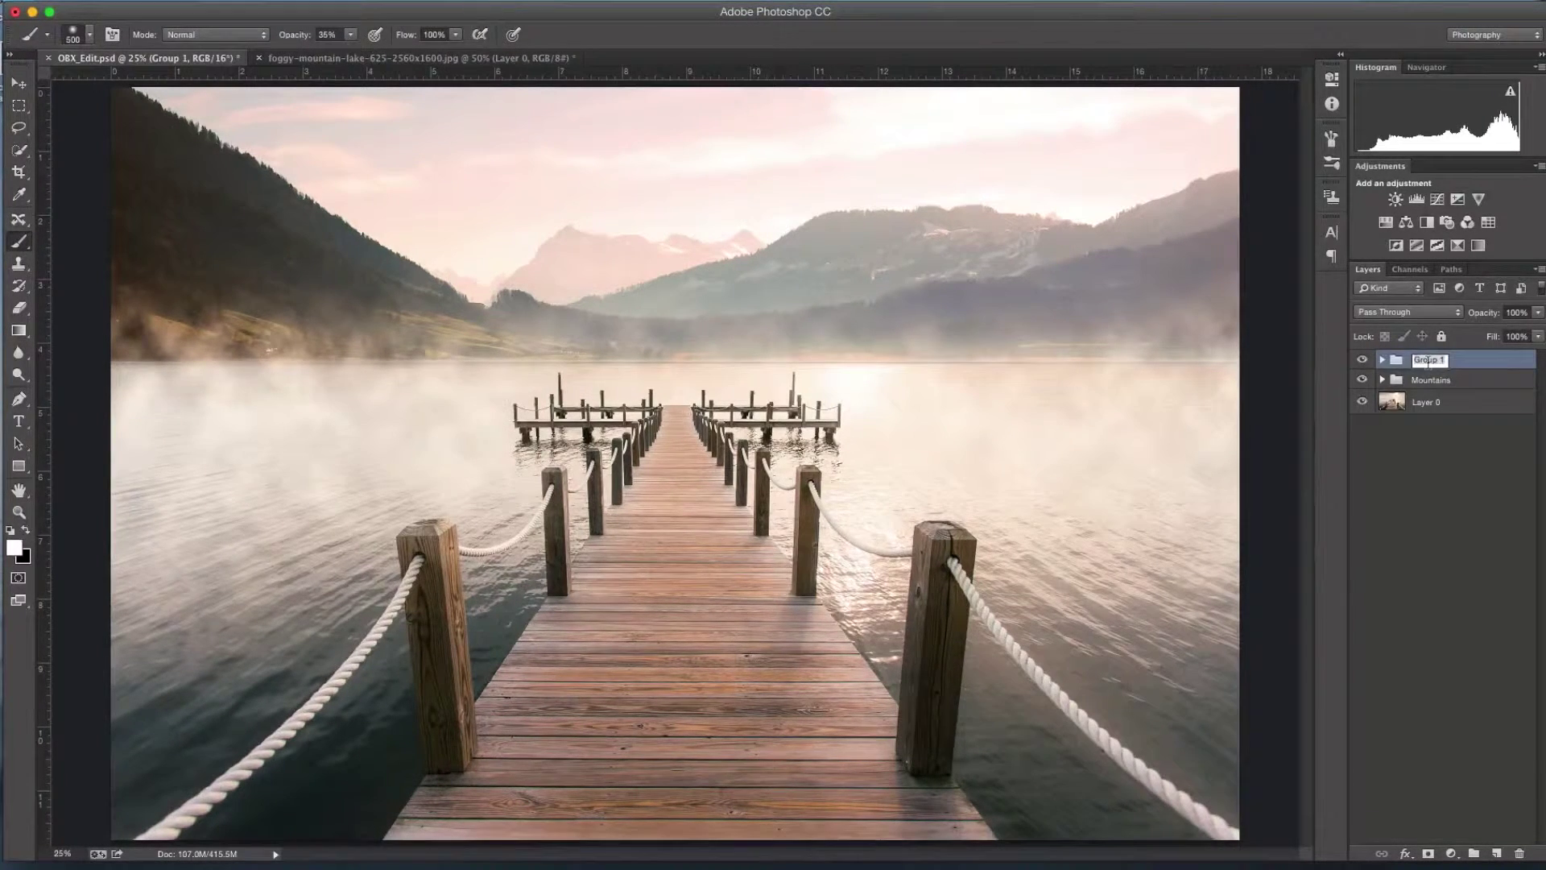
{"action": "type", "text": "Fog"}
{"action": "key", "text": "Return"}
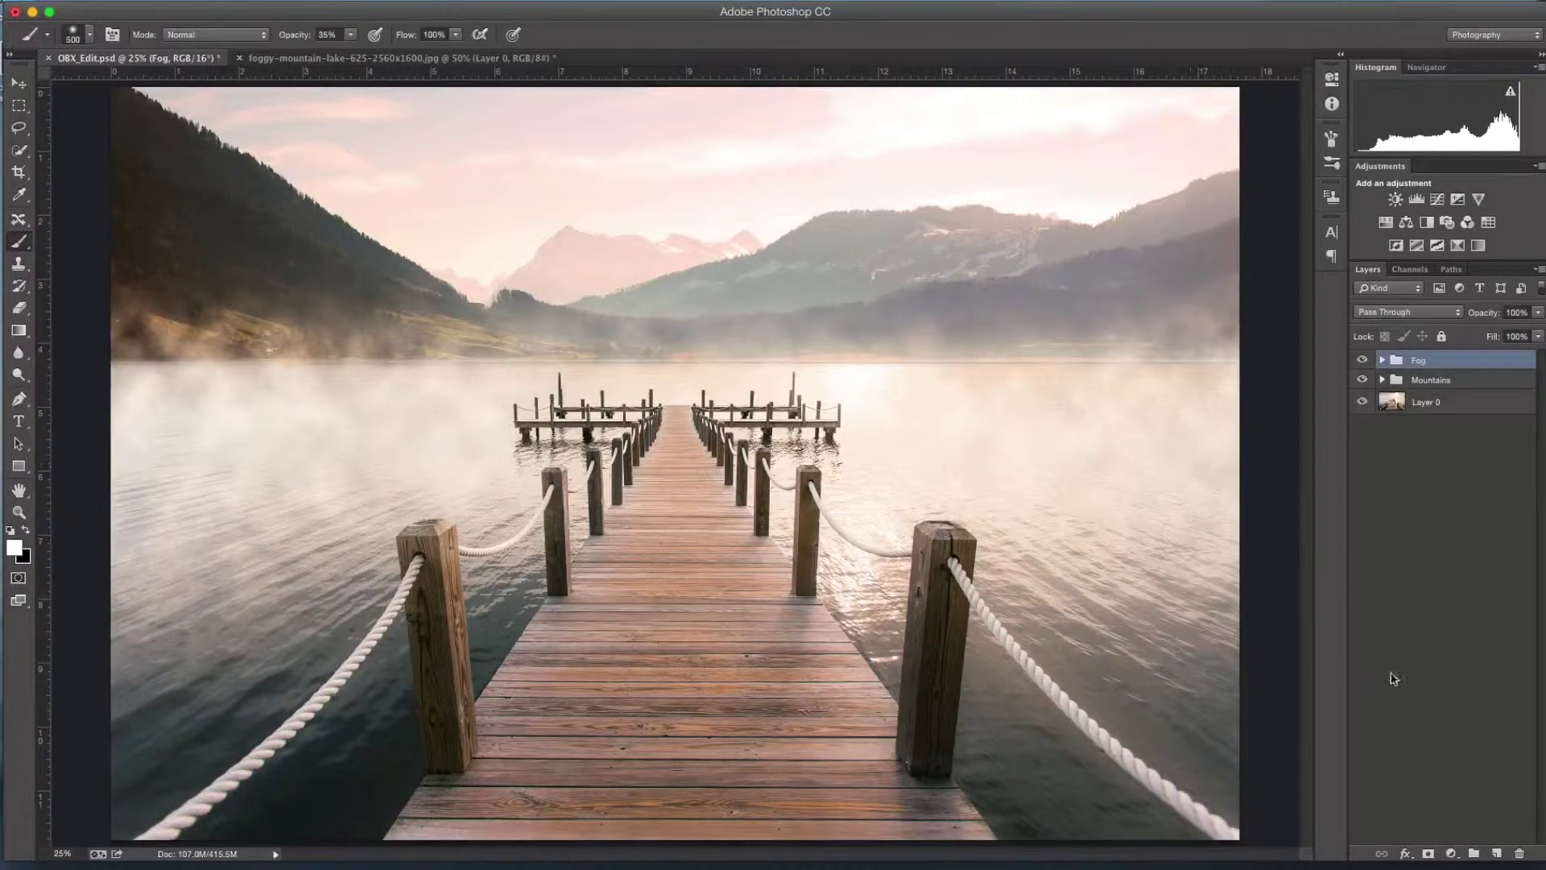
Add Layer 3 above the Fog group and fill it with Black via Edit > Fill
{"action": "left_click", "coordinate": [1496, 854]}
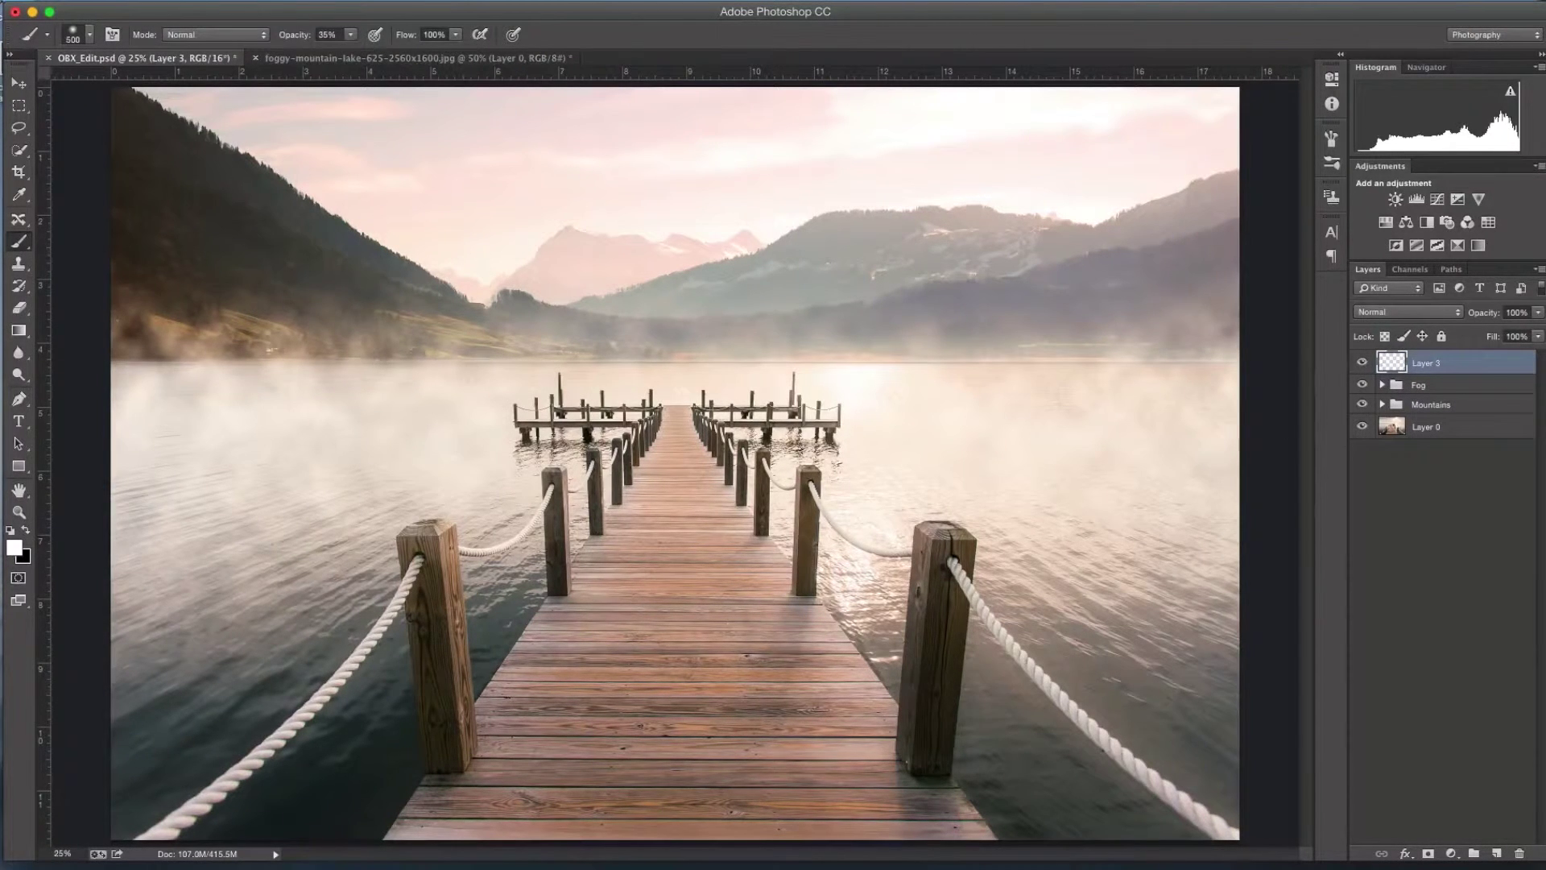
{"action": "left_click", "coordinate": [177, 0]}
{"action": "mouse_move", "coordinate": [139, 0]}
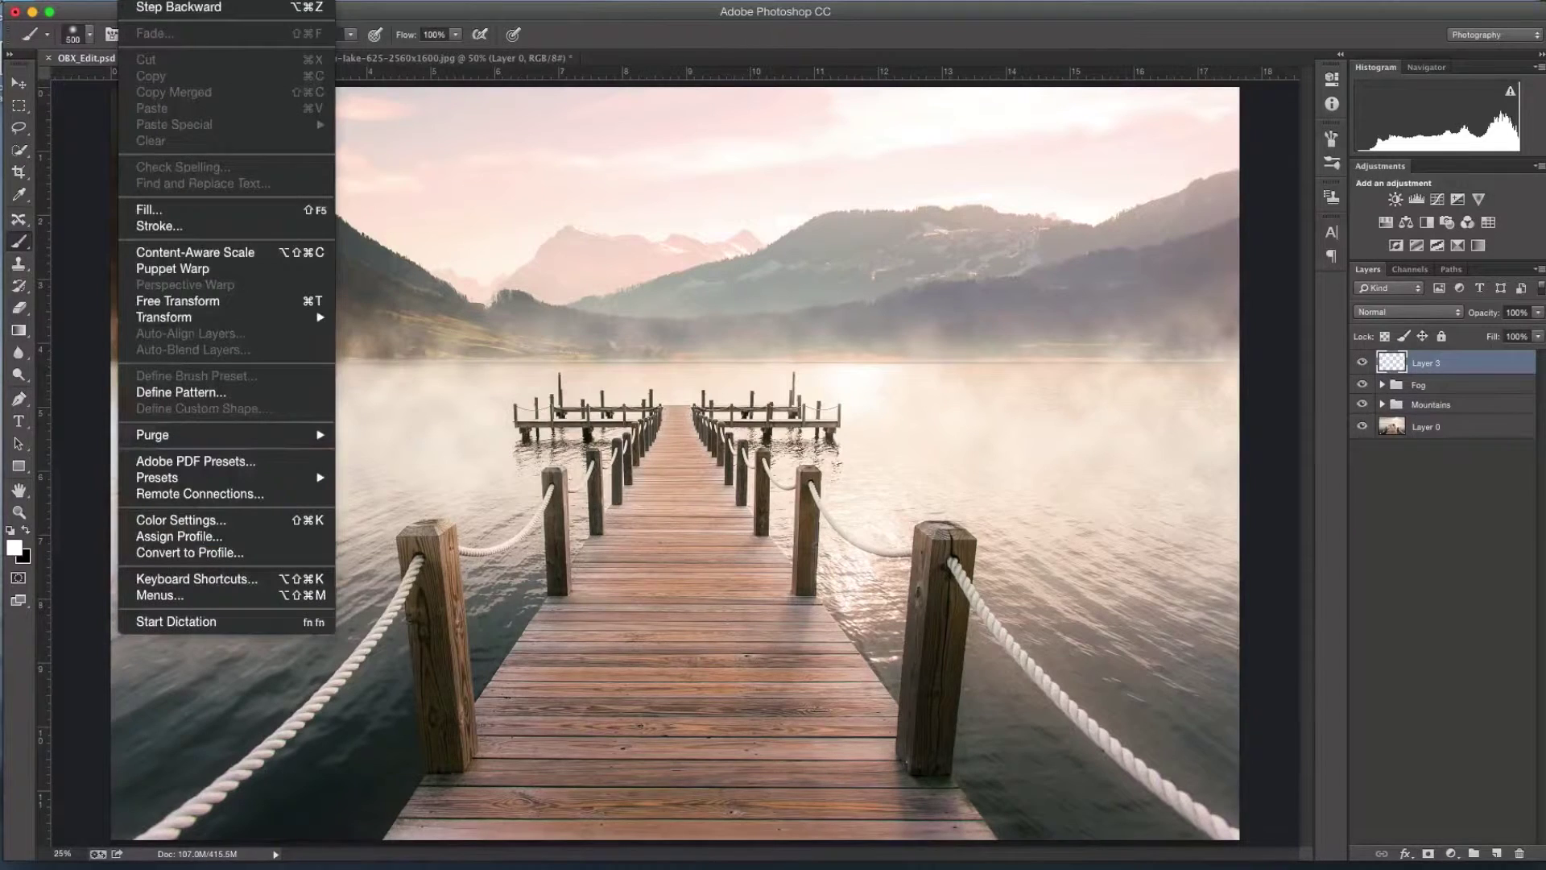
{"action": "left_click", "coordinate": [160, 209]}
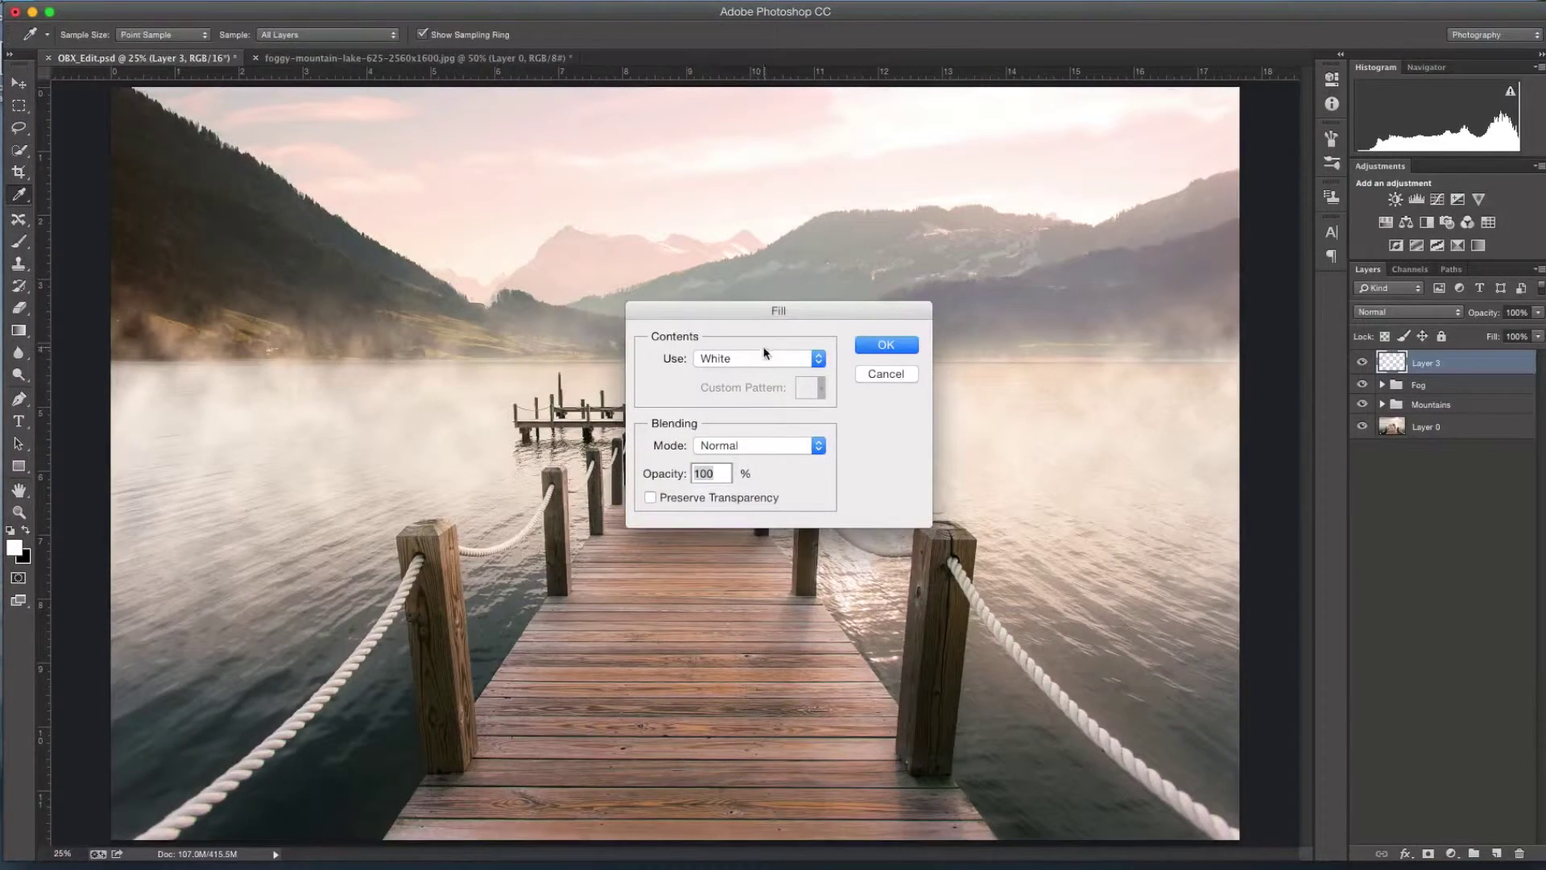
{"action": "left_click", "coordinate": [765, 357]}
{"action": "left_click", "coordinate": [732, 328]}
{"action": "left_click", "coordinate": [887, 341]}
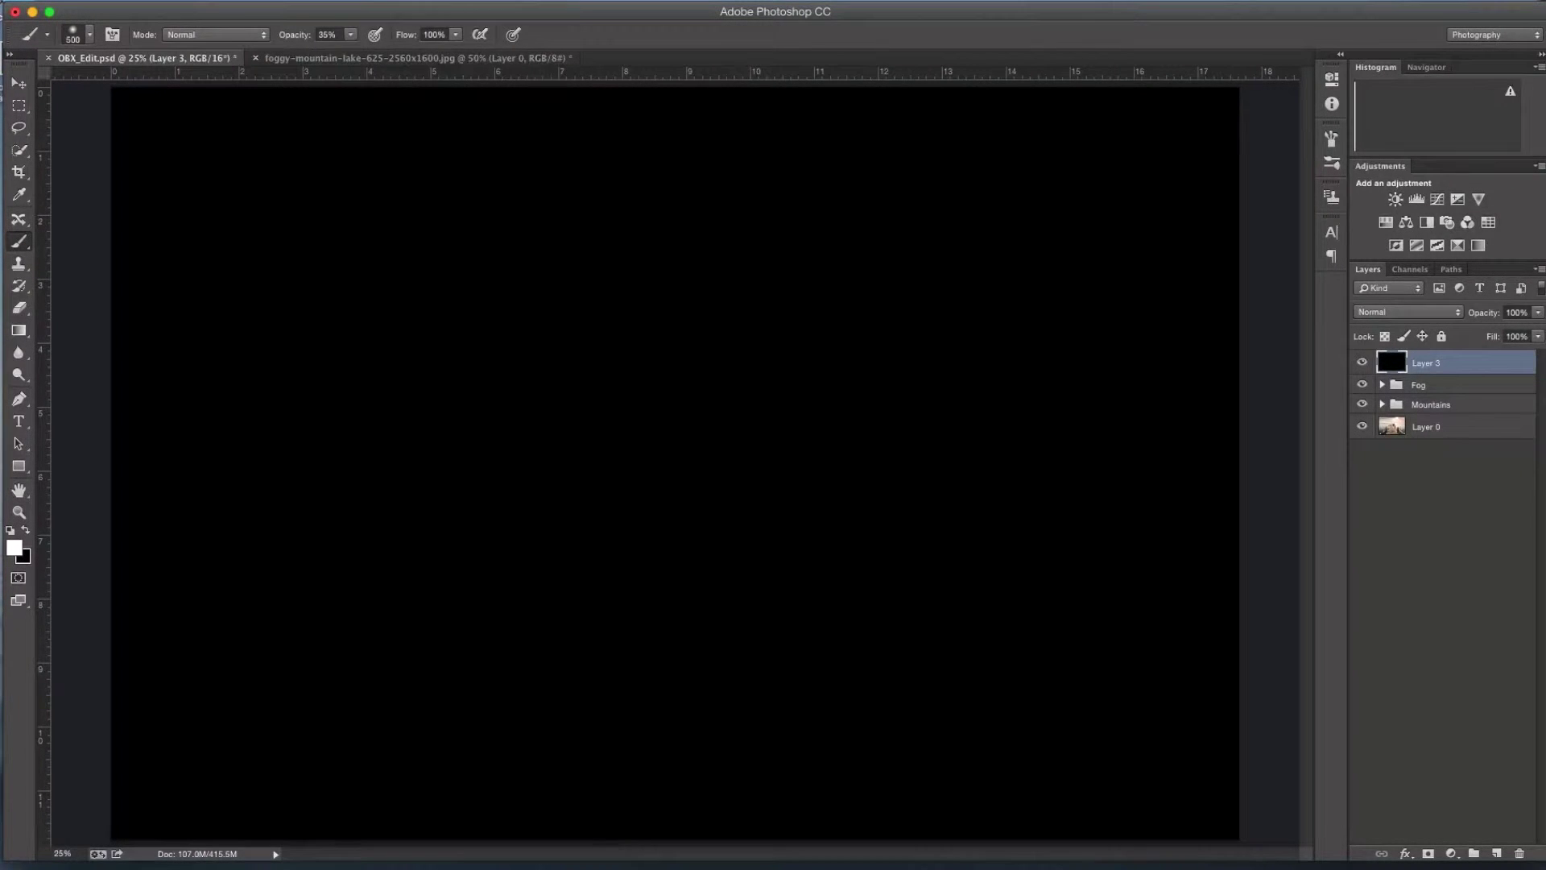
{"action": "left_click", "coordinate": [358, 0]}
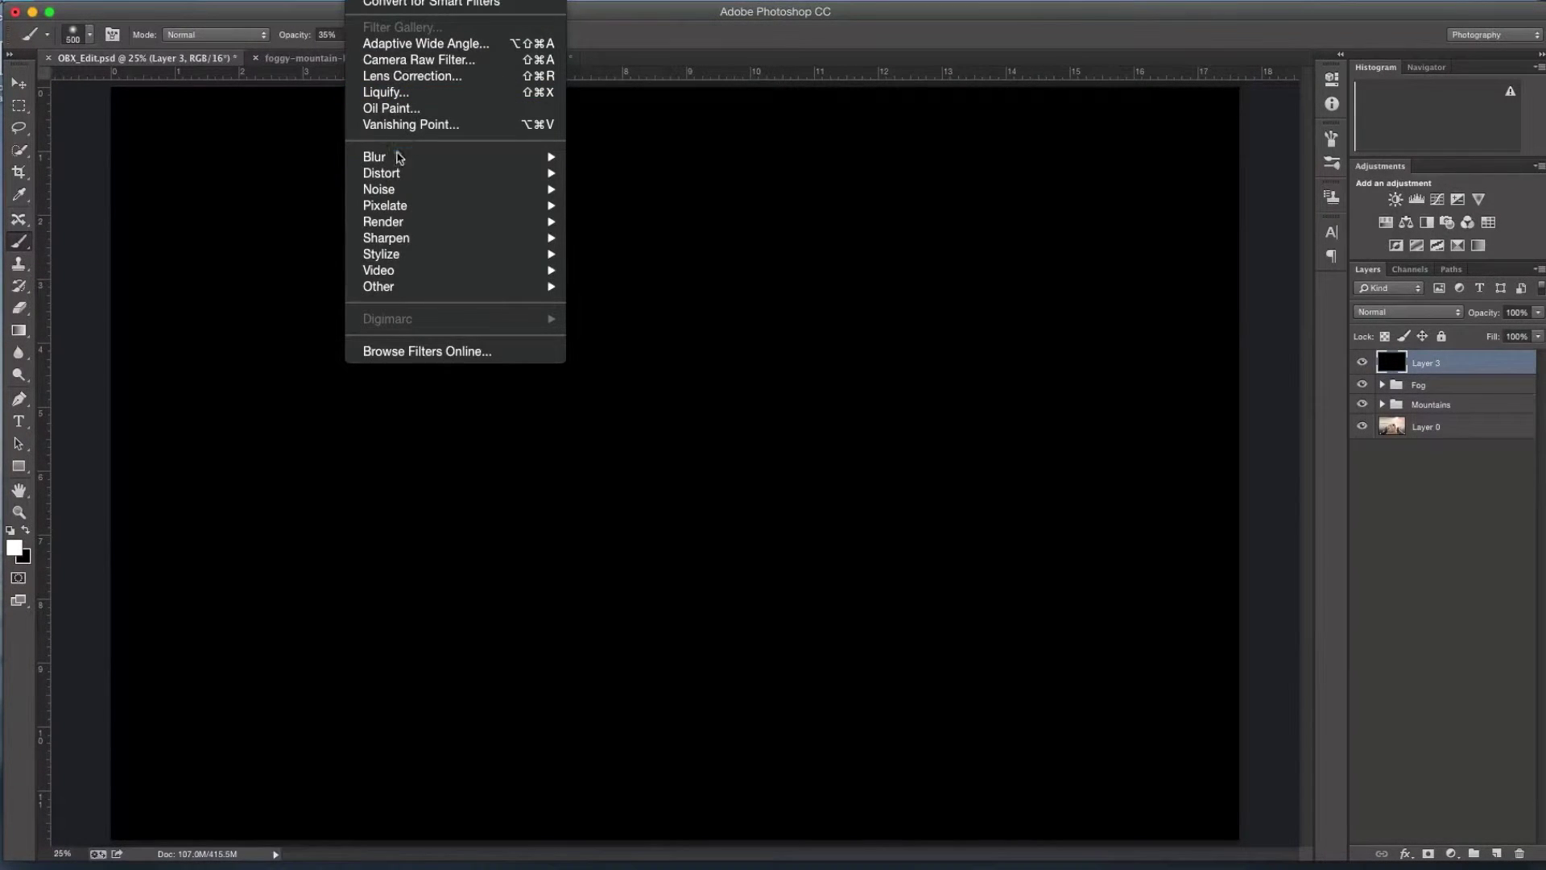
Render a Lens Flare on Layer 3, choosing 105mm Prime after comparing styles, at about 78% brightness
{"action": "mouse_move", "coordinate": [397, 229]}
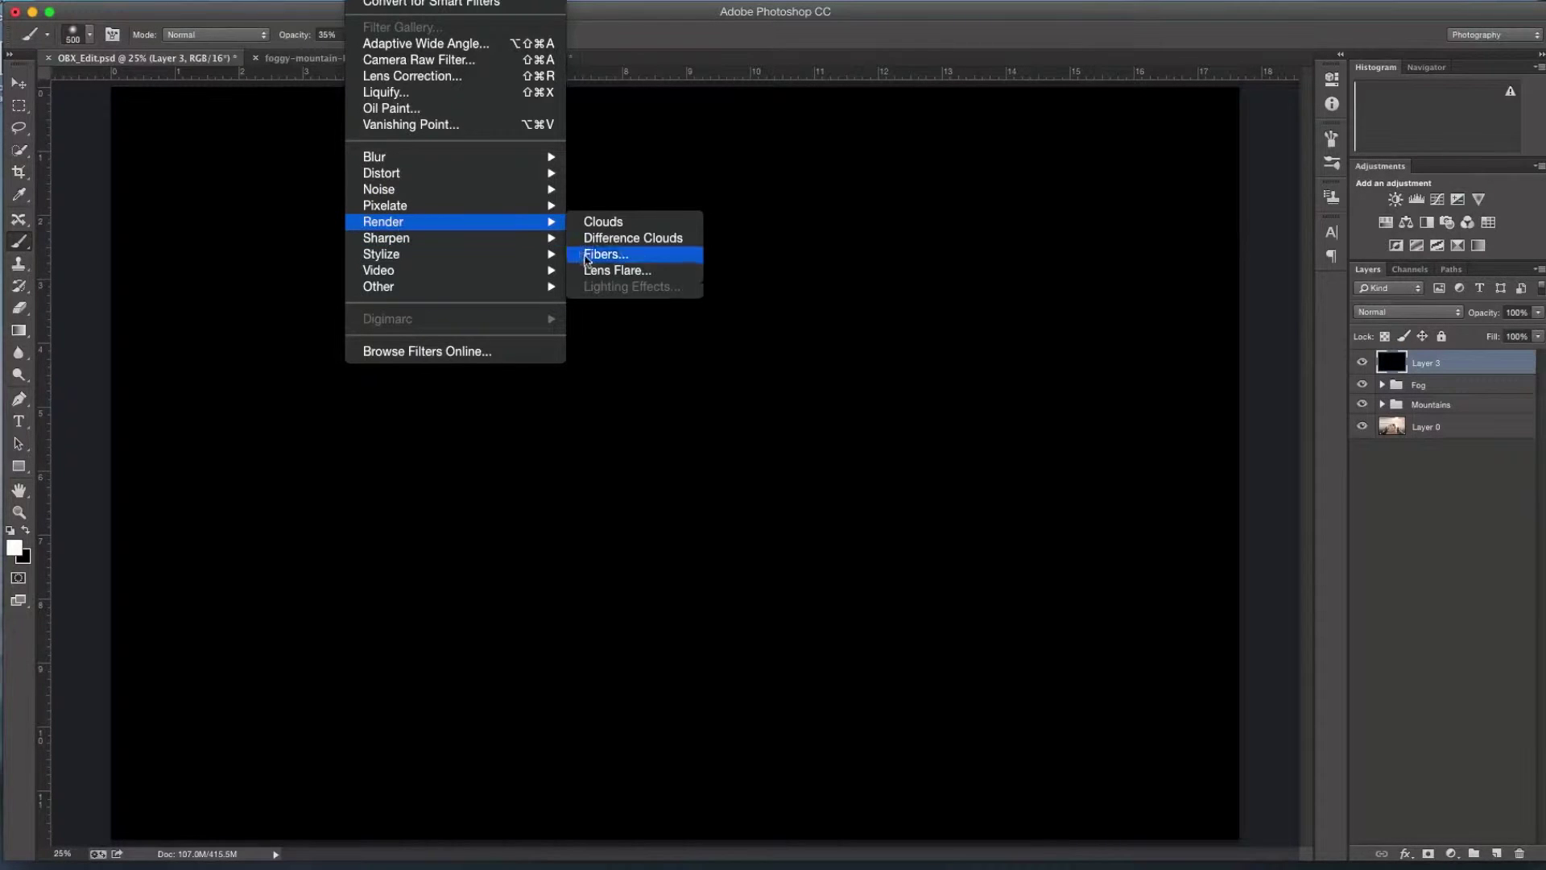
{"action": "left_click", "coordinate": [612, 272]}
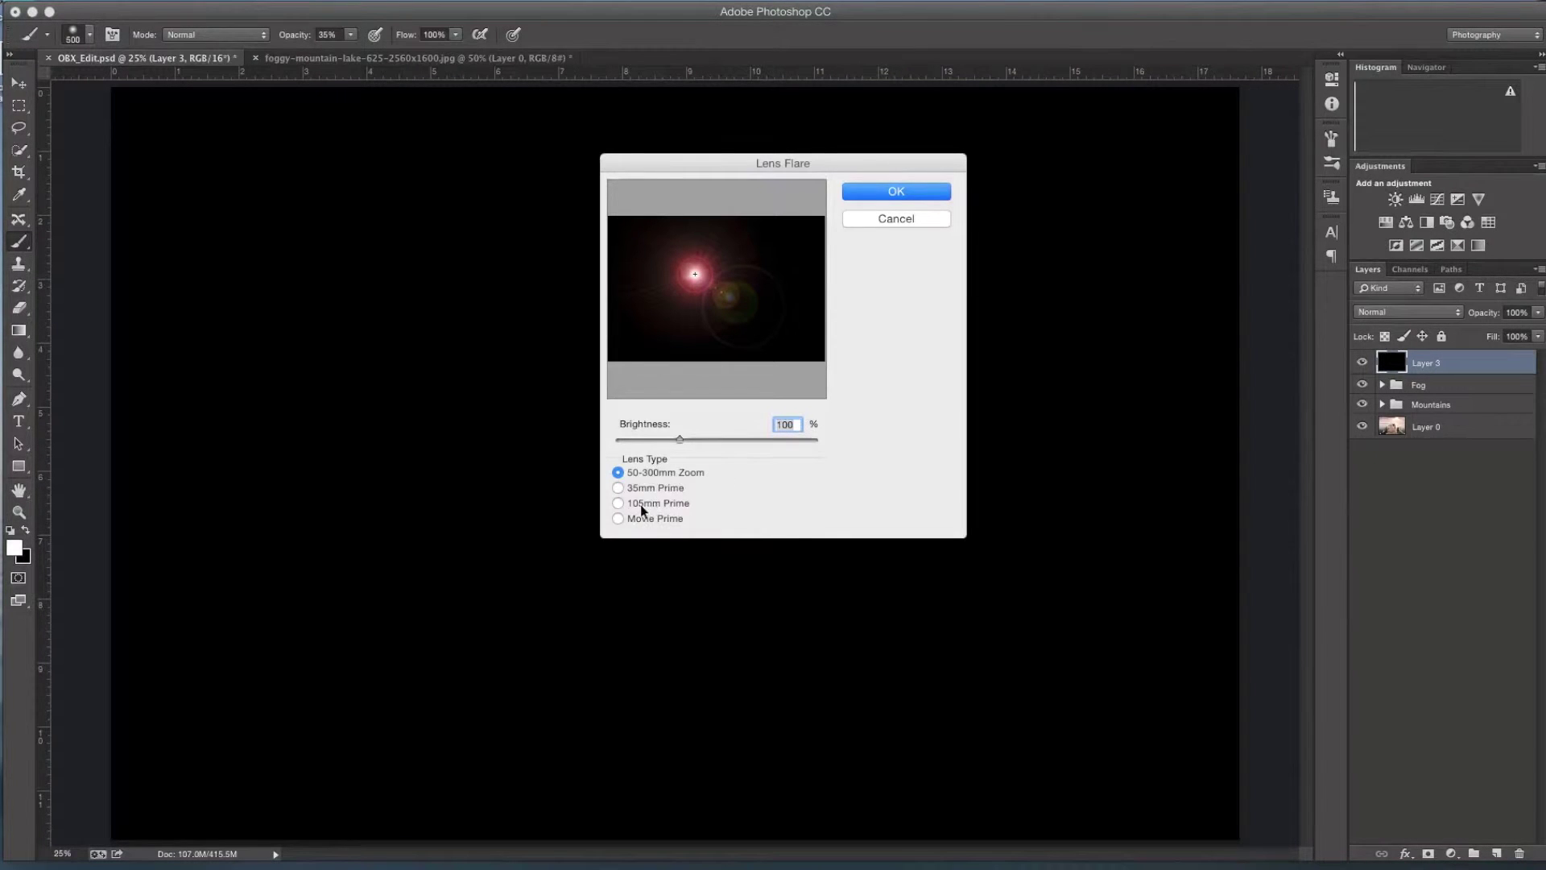
{"action": "left_click", "coordinate": [619, 503]}
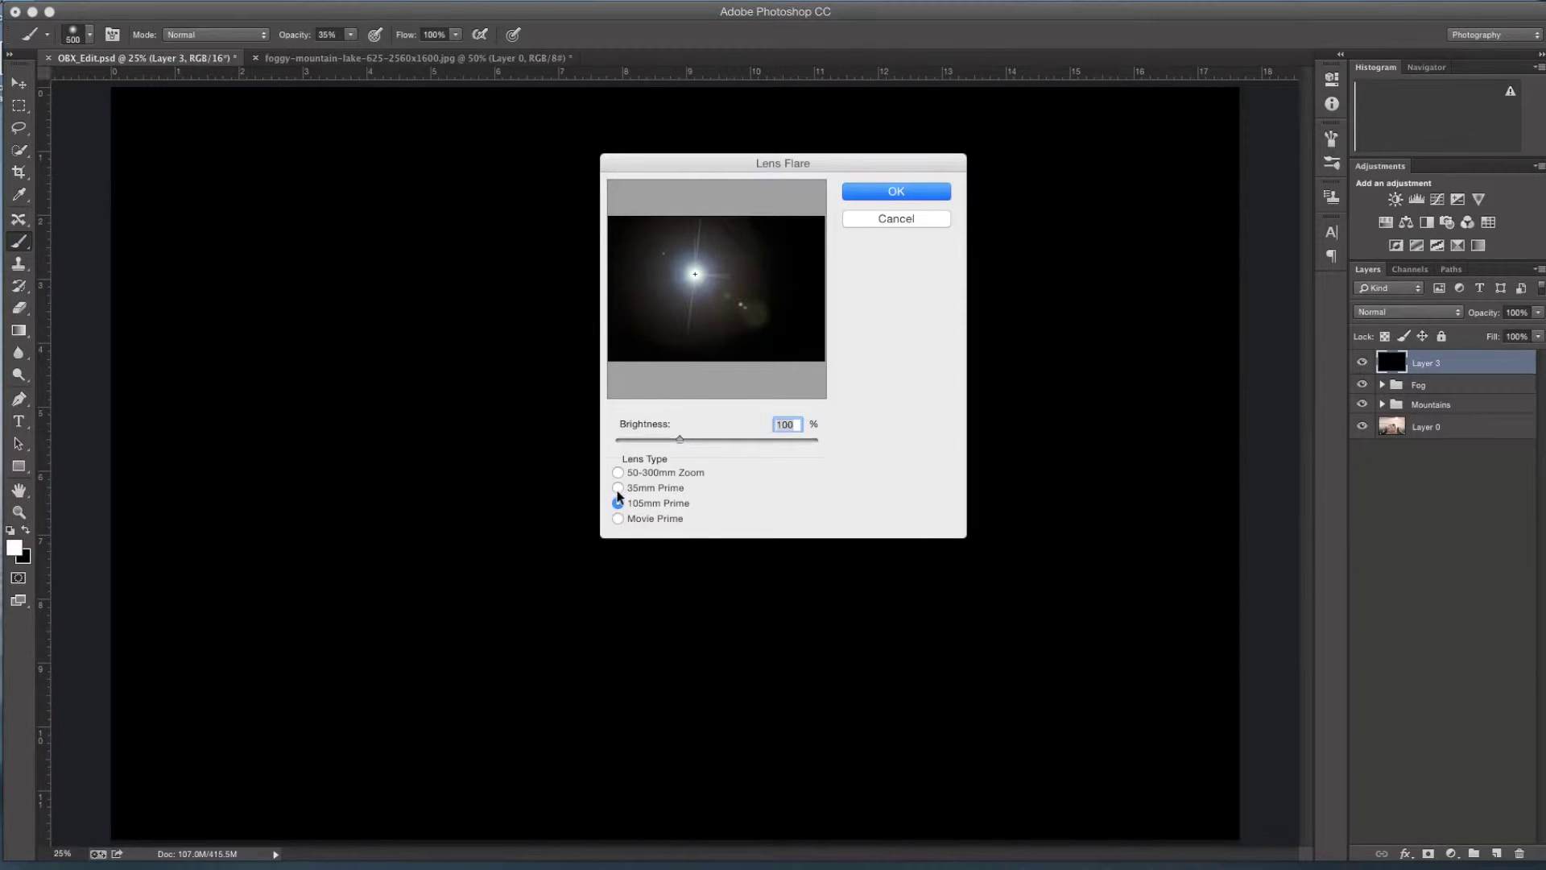
{"action": "left_click", "coordinate": [619, 488]}
{"action": "left_click", "coordinate": [618, 519]}
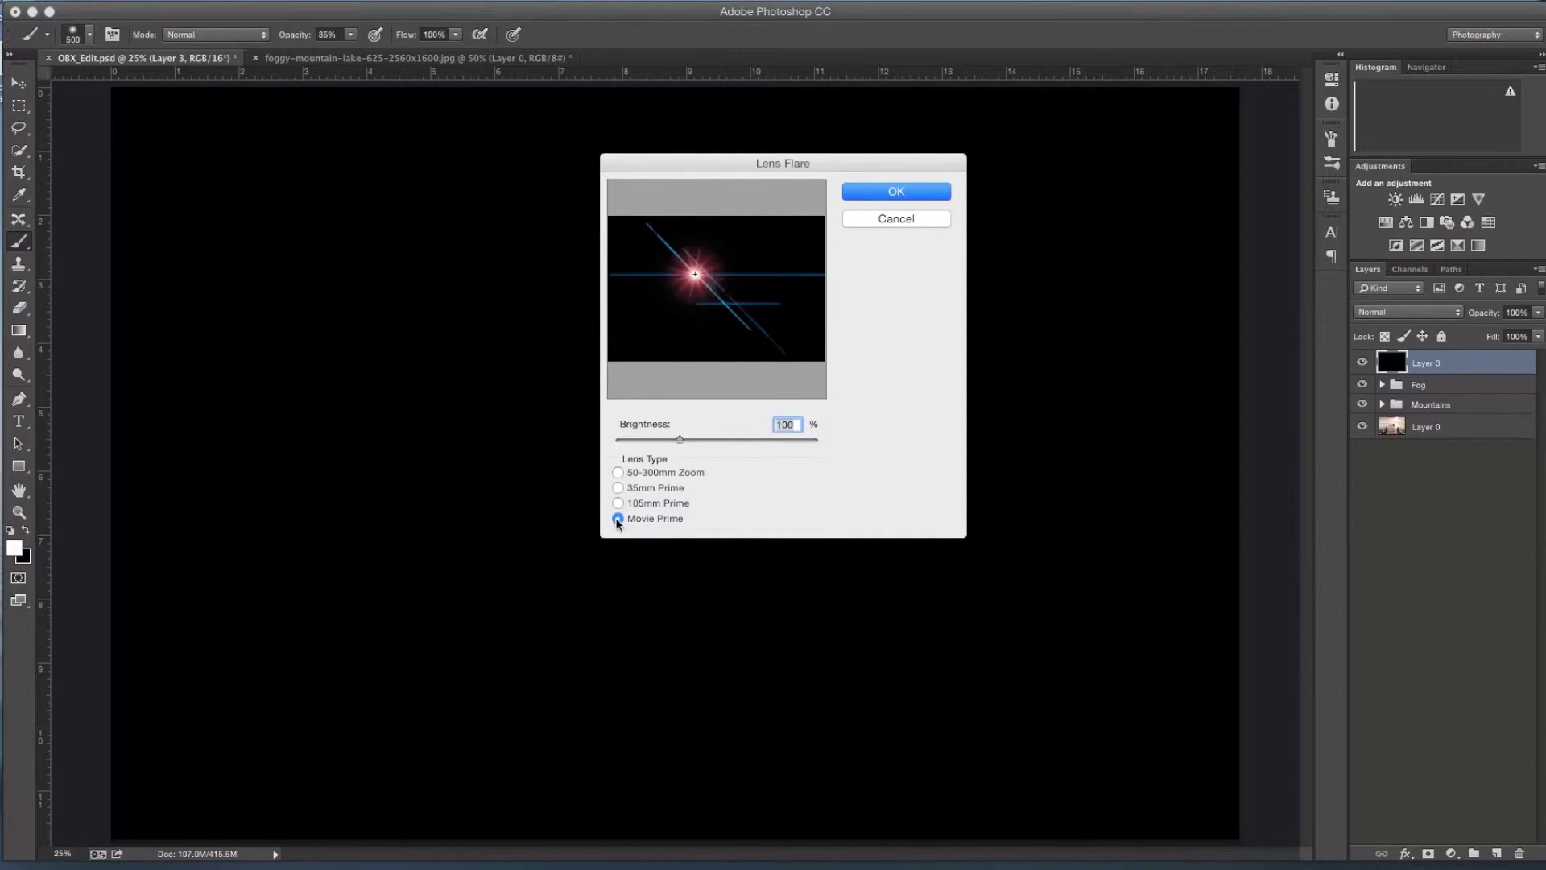
{"action": "left_click", "coordinate": [618, 473]}
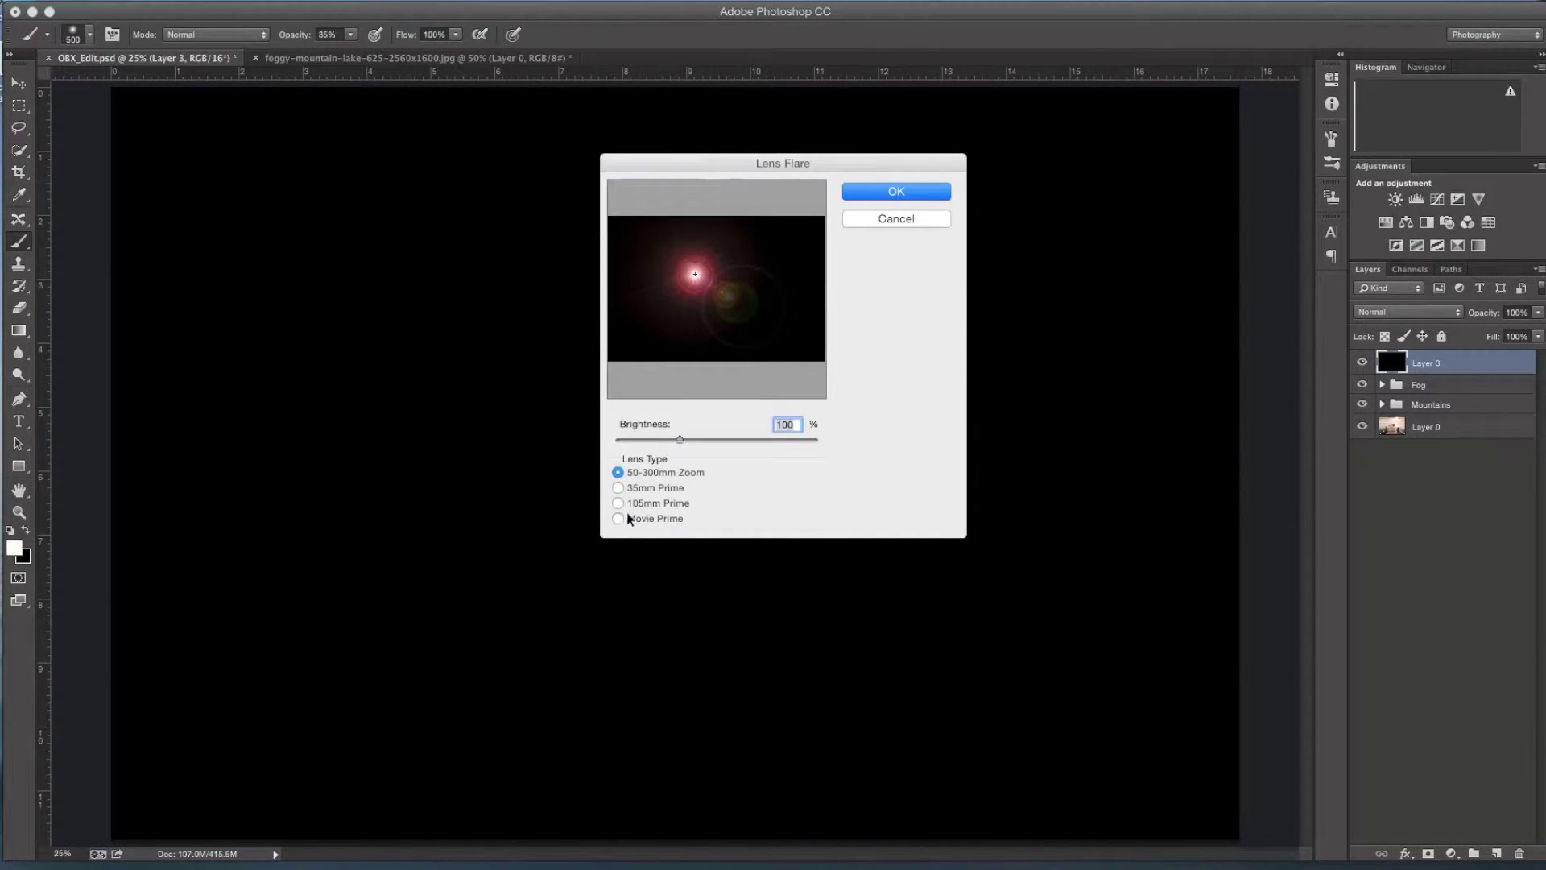
{"action": "left_click", "coordinate": [618, 504]}
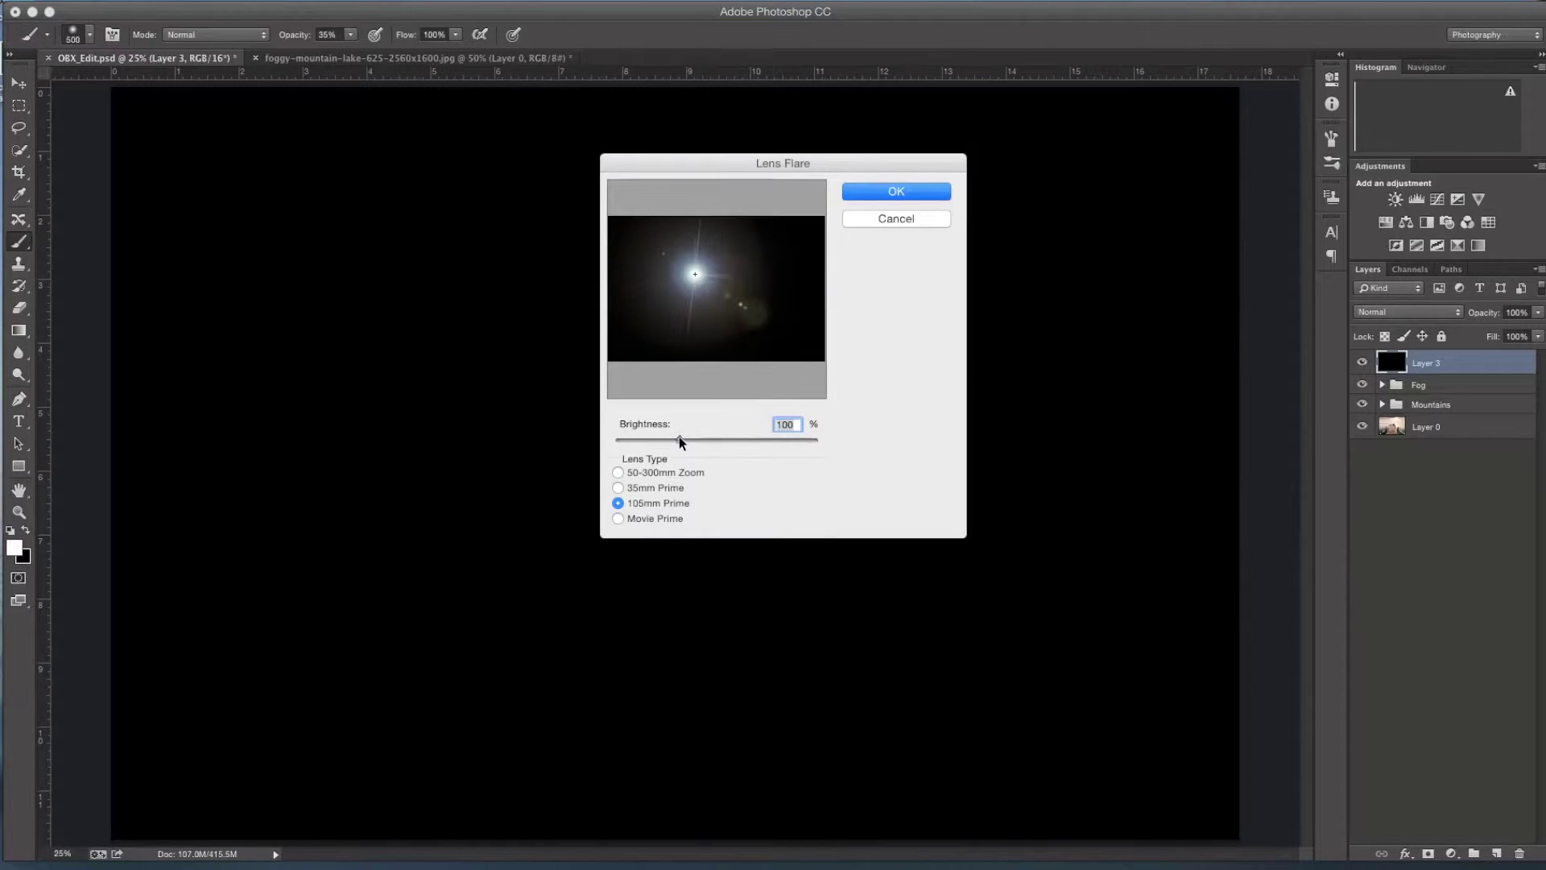
{"action": "left_click_drag", "start_coordinate": [680, 437], "coordinate": [667, 437]}
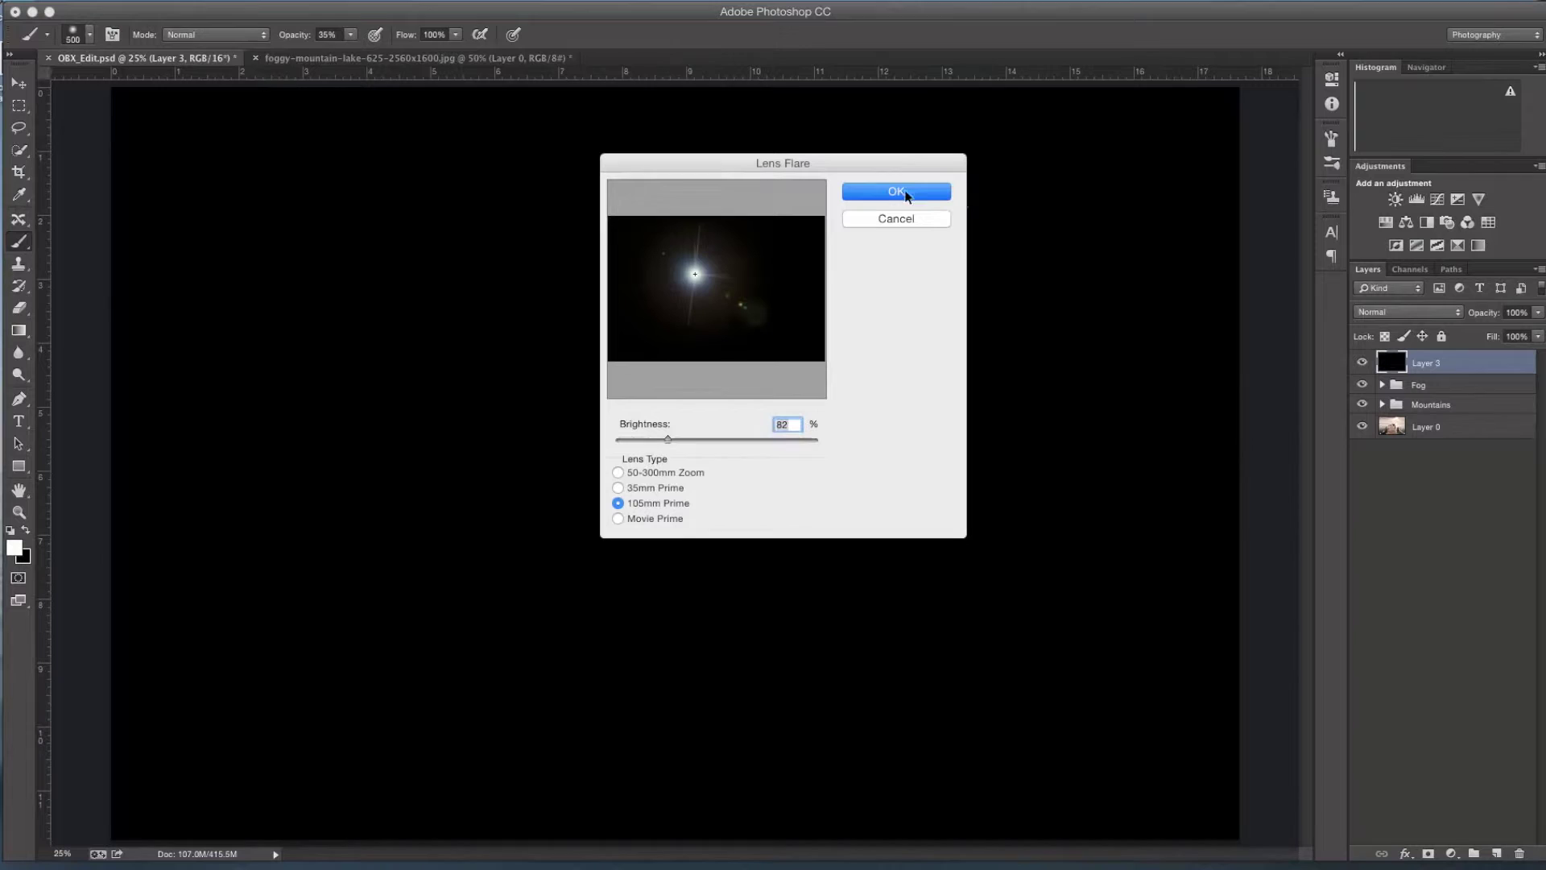
{"action": "left_click_drag", "start_coordinate": [664, 442], "coordinate": [660, 442]}
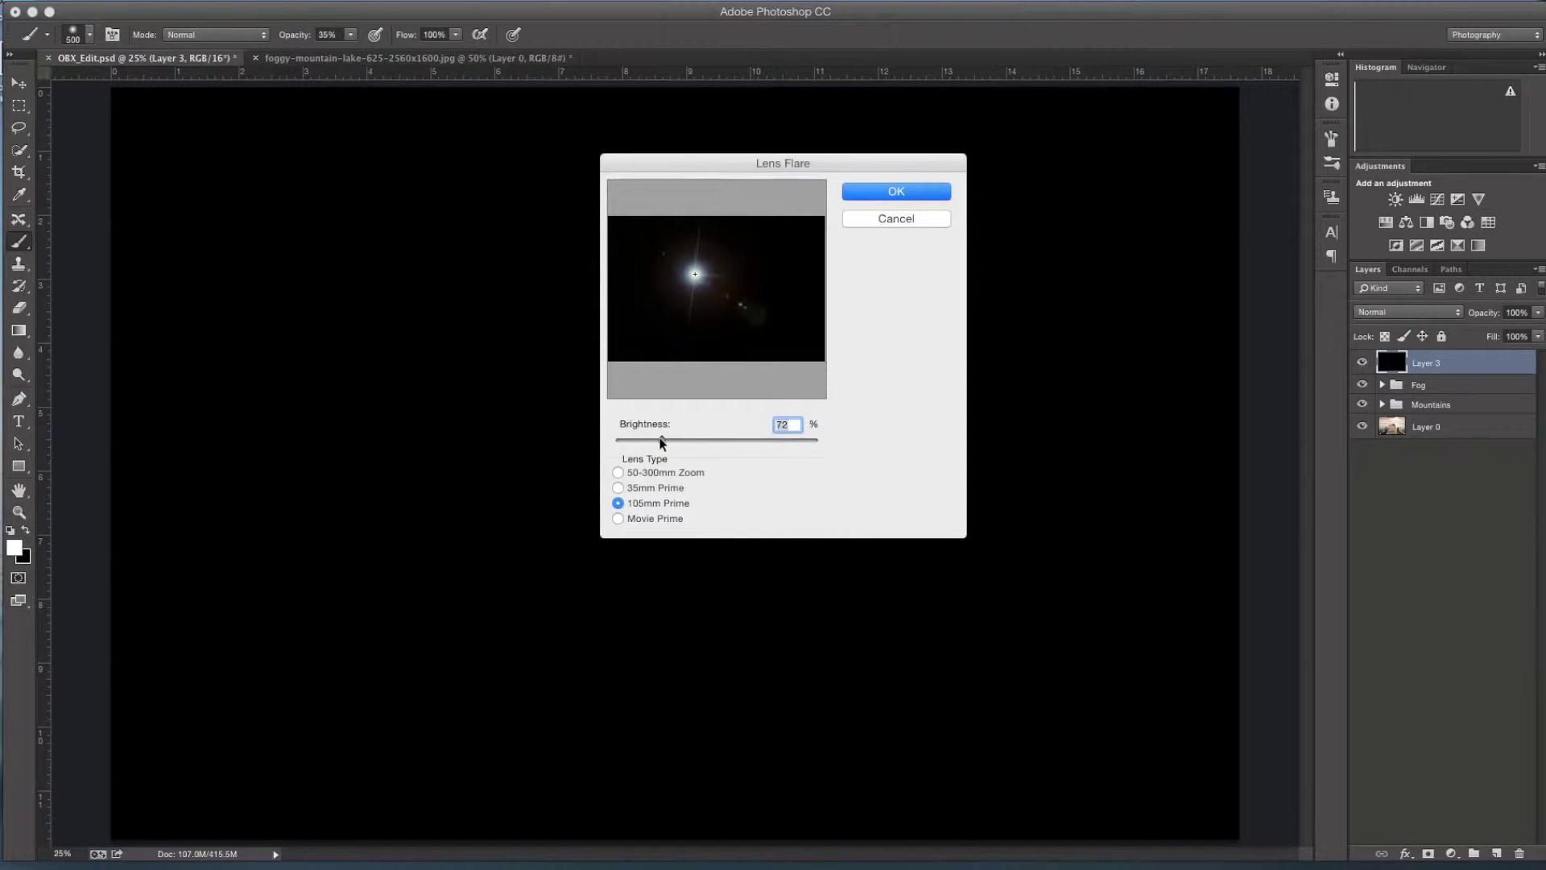
{"action": "left_click", "coordinate": [910, 193]}
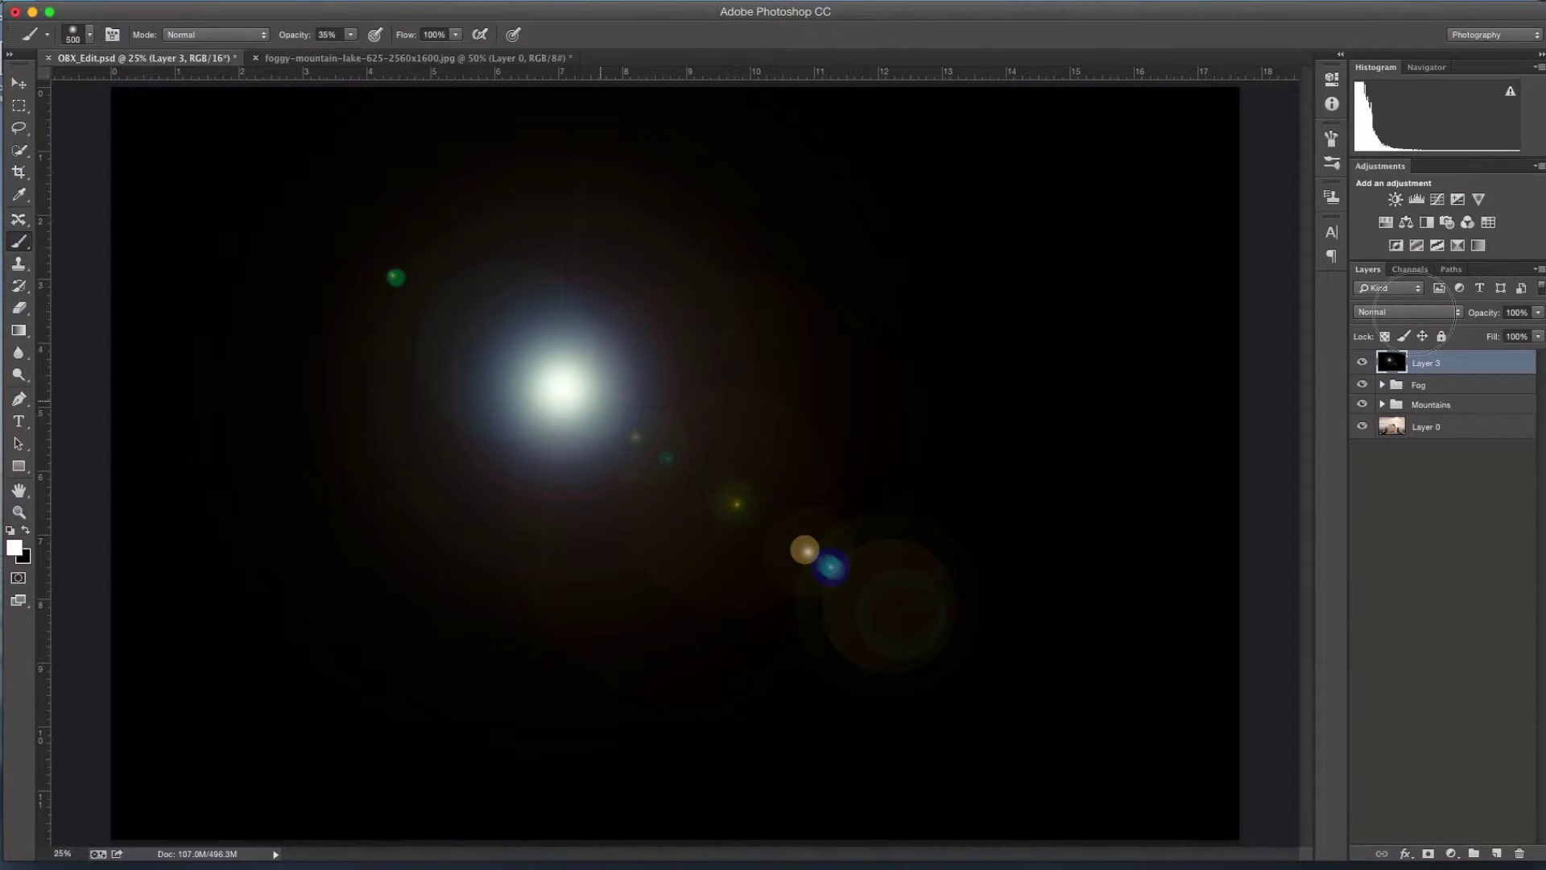
Change Layer 3's blend mode to Screen so the black drops out around the flare
{"action": "left_click", "coordinate": [1414, 312]}
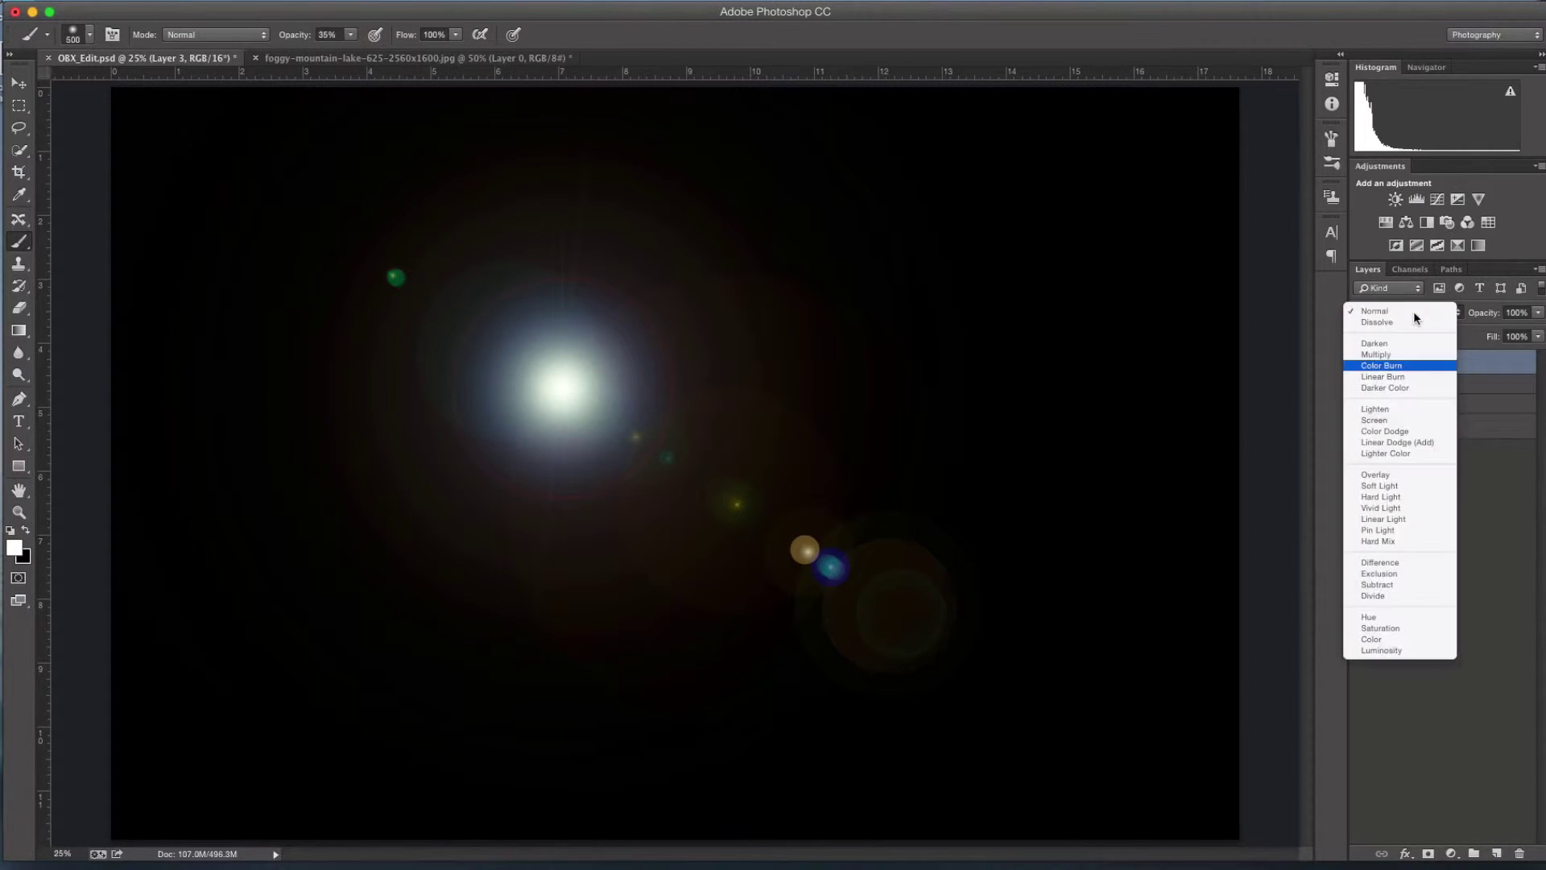
{"action": "left_click", "coordinate": [1391, 421]}
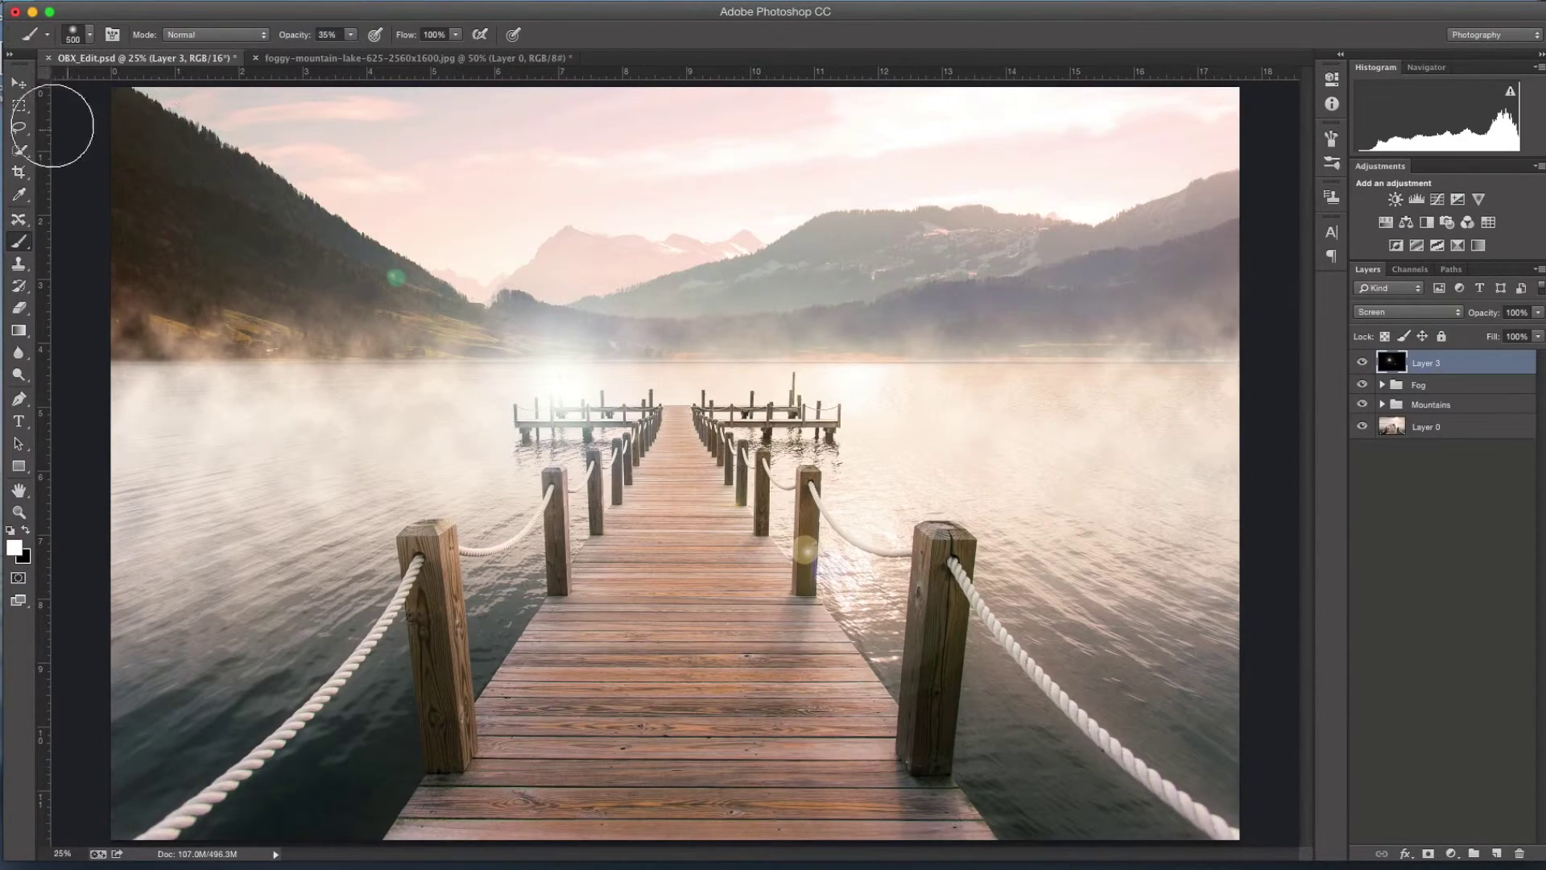
Move the flare layer up and right so its glow sits over the mountains
{"action": "left_click", "coordinate": [17, 83]}
{"action": "mouse_move", "coordinate": [616, 323]}
{"action": "left_mouse_down"}
{"action": "mouse_move", "coordinate": [663, 298]}
{"action": "mouse_move", "coordinate": [686, 231]}
{"action": "mouse_move", "coordinate": [873, 166]}
{"action": "mouse_move", "coordinate": [877, 186]}
{"action": "mouse_move", "coordinate": [838, 200]}
{"action": "left_mouse_up"}
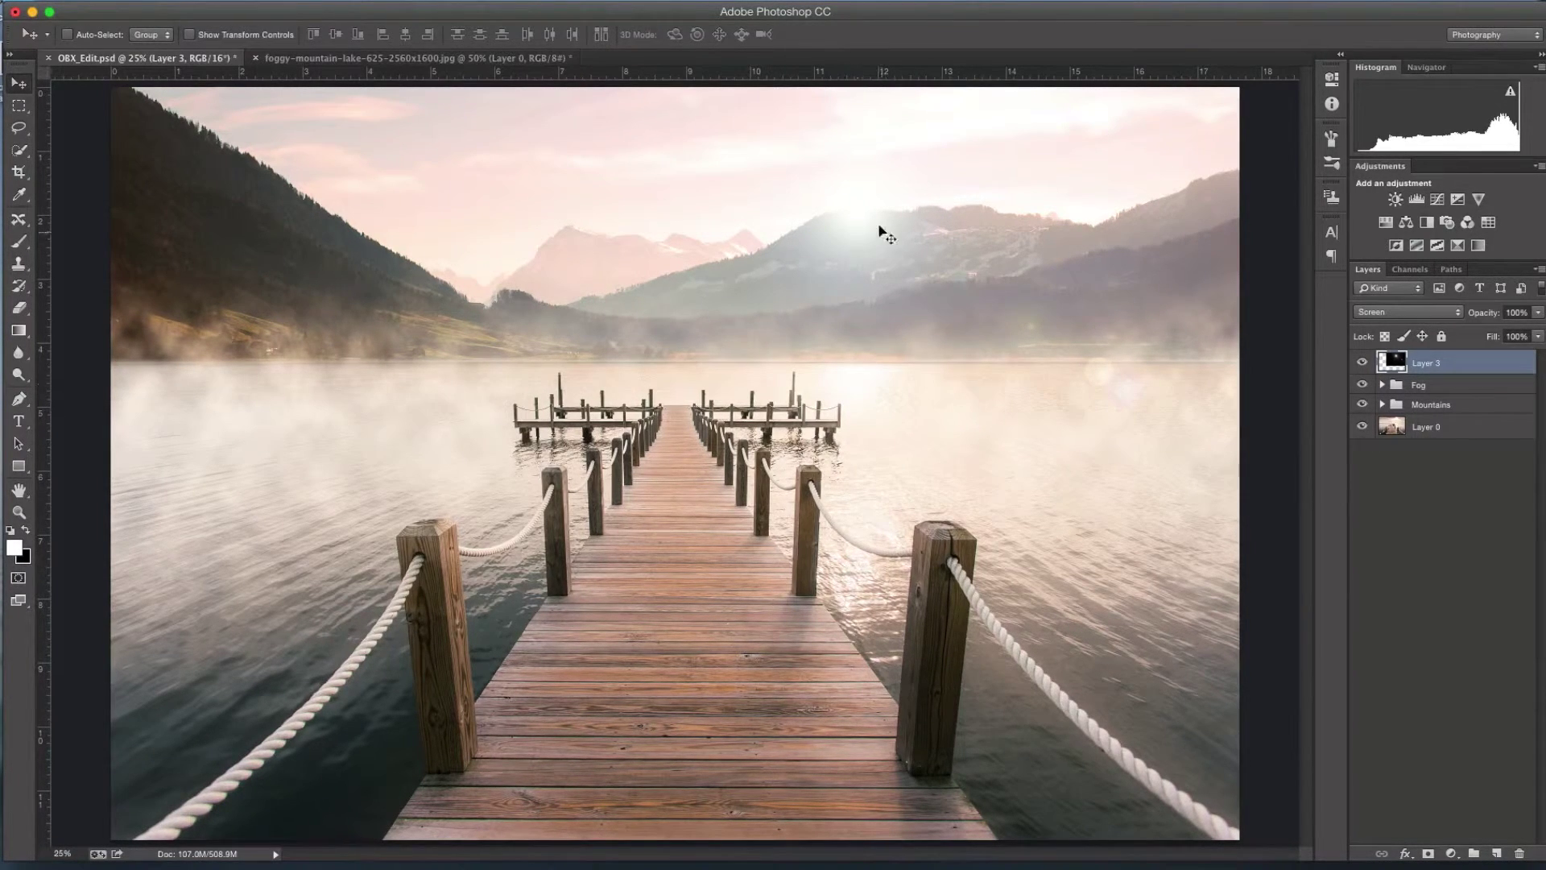
{"action": "left_click_drag", "start_coordinate": [859, 214], "coordinate": [859, 211]}
Free Transform the flare to about 115%, nudge it slightly right and down, and commit
{"action": "key", "text": "ctrl+t"}
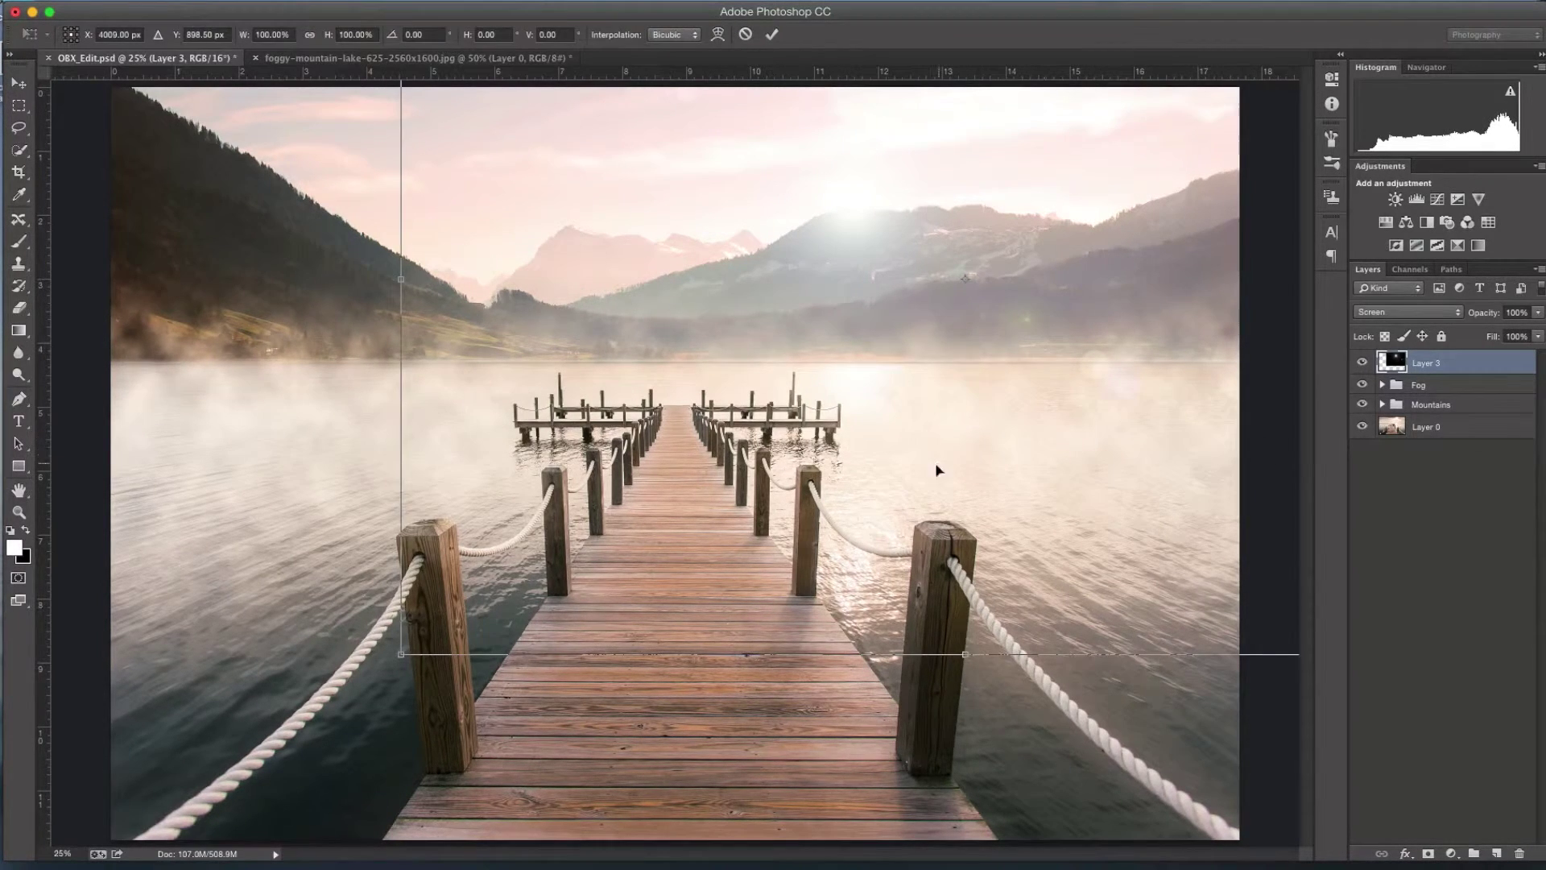
{"action": "key", "text": "super+minus"}
{"action": "left_click_drag", "start_coordinate": [506, 582], "coordinate": [455, 618]}
{"action": "left_click_drag", "start_coordinate": [800, 326], "coordinate": [805, 335]}
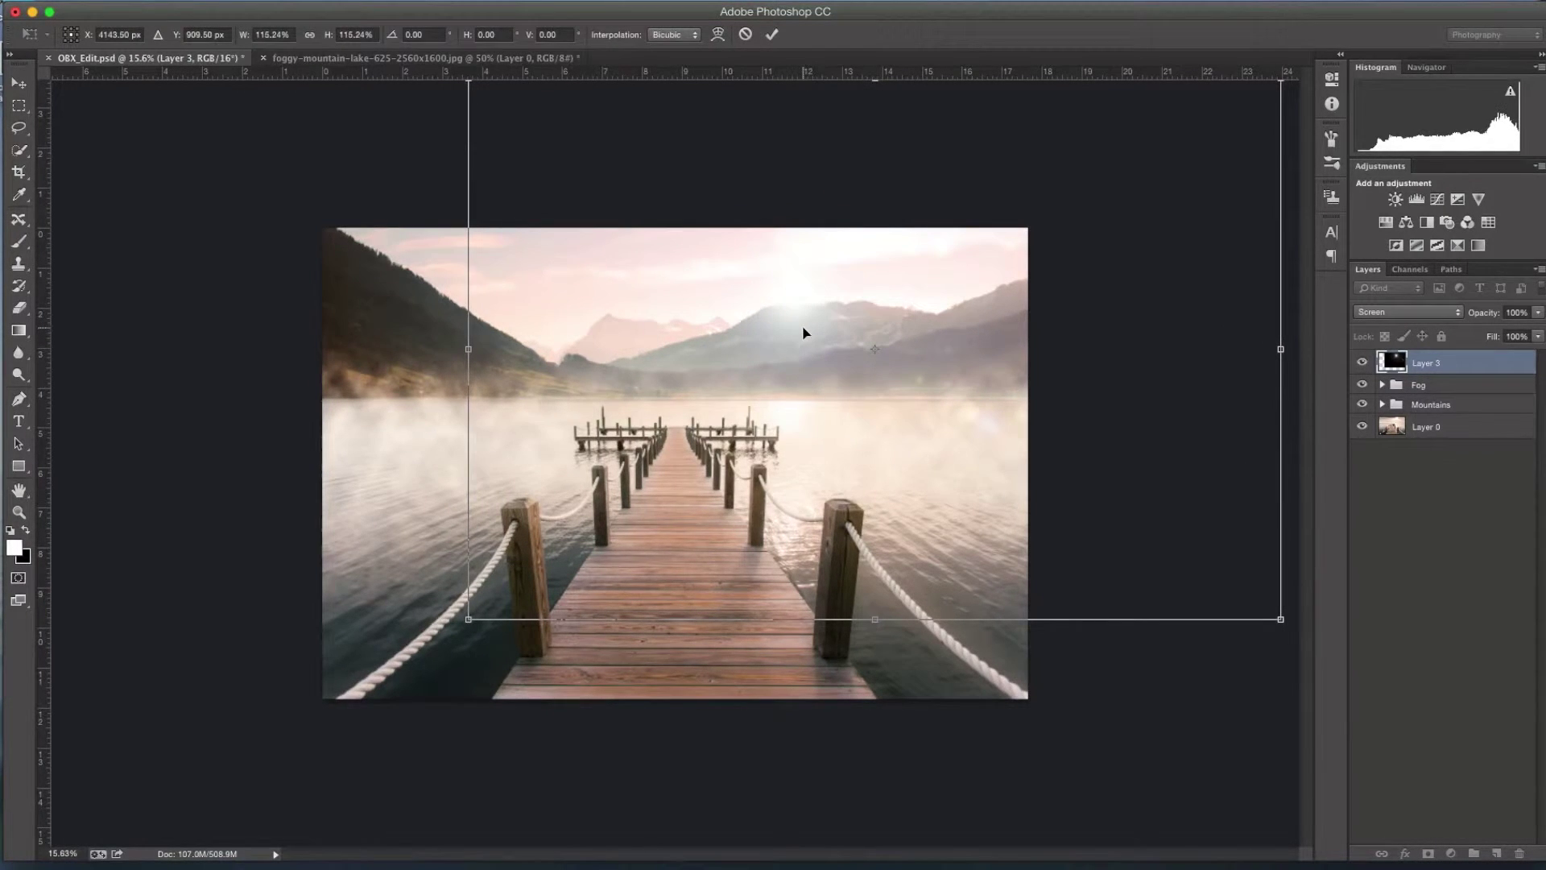
{"action": "key", "text": "Return"}
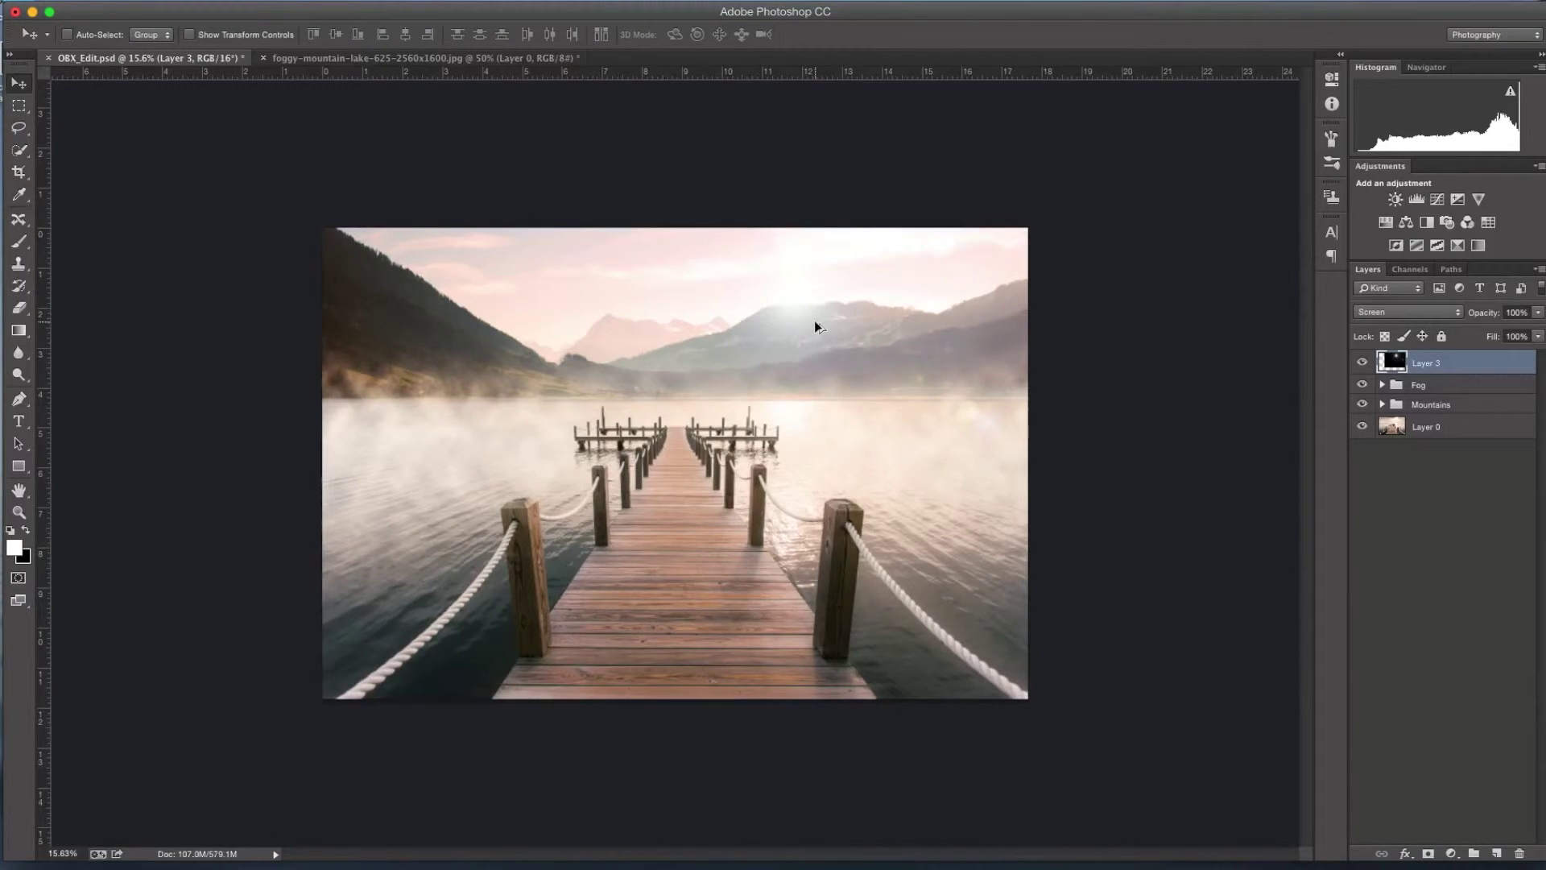
{"action": "scroll", "coordinate": [819, 332], "scroll_direction": "up", "scroll_amount": 5}
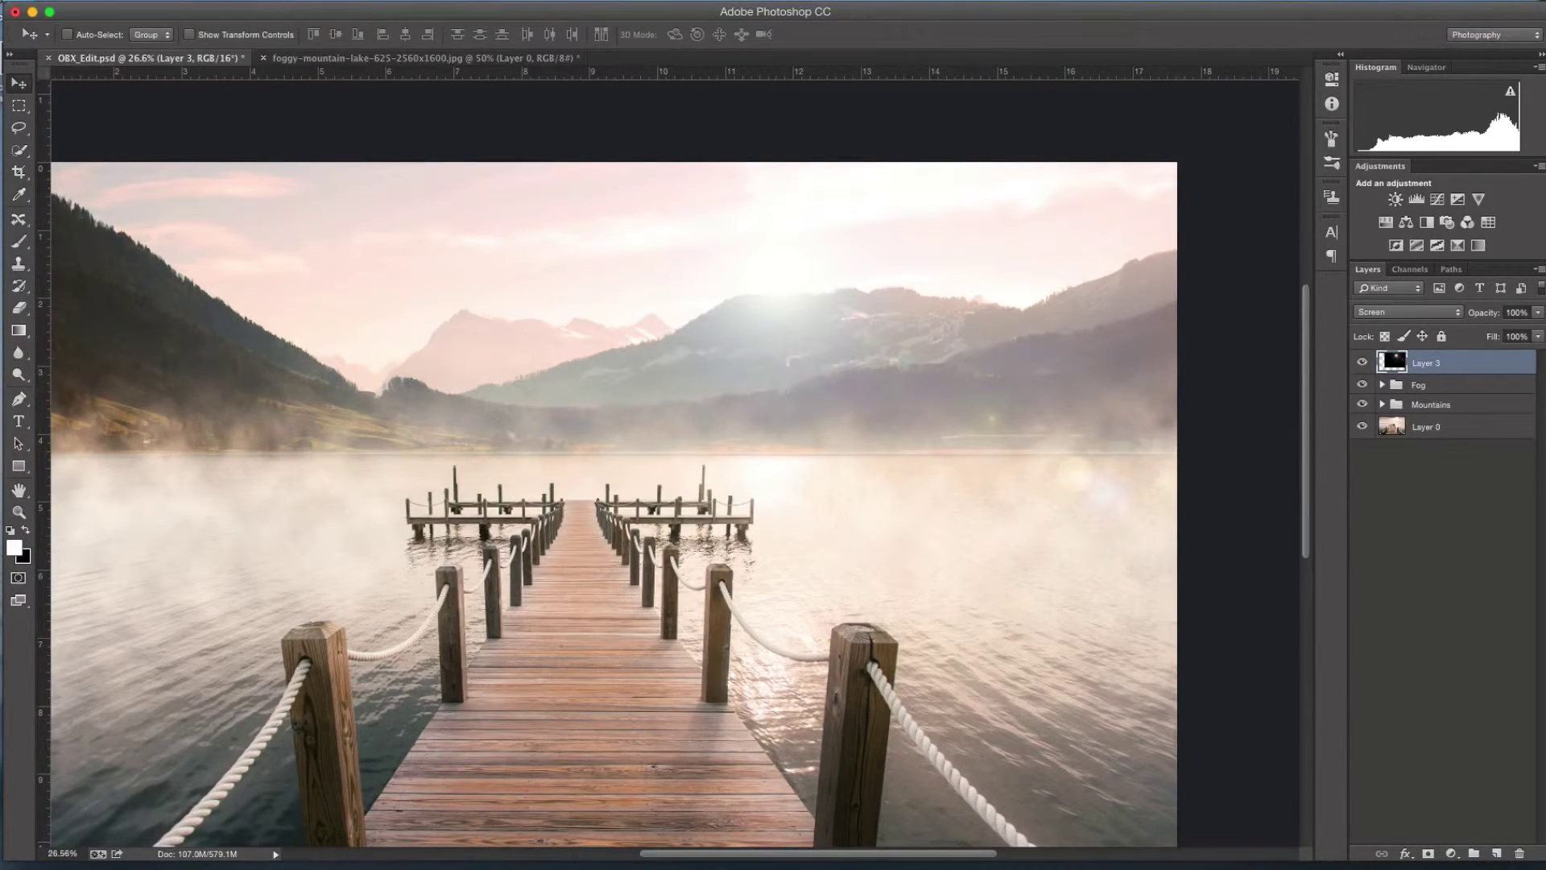
Apply Filter > Blur > Gaussian Blur with a 9.3-pixel radius to the Layer 3 flare
{"action": "left_click", "coordinate": [366, 0]}
{"action": "mouse_move", "coordinate": [443, 161]}
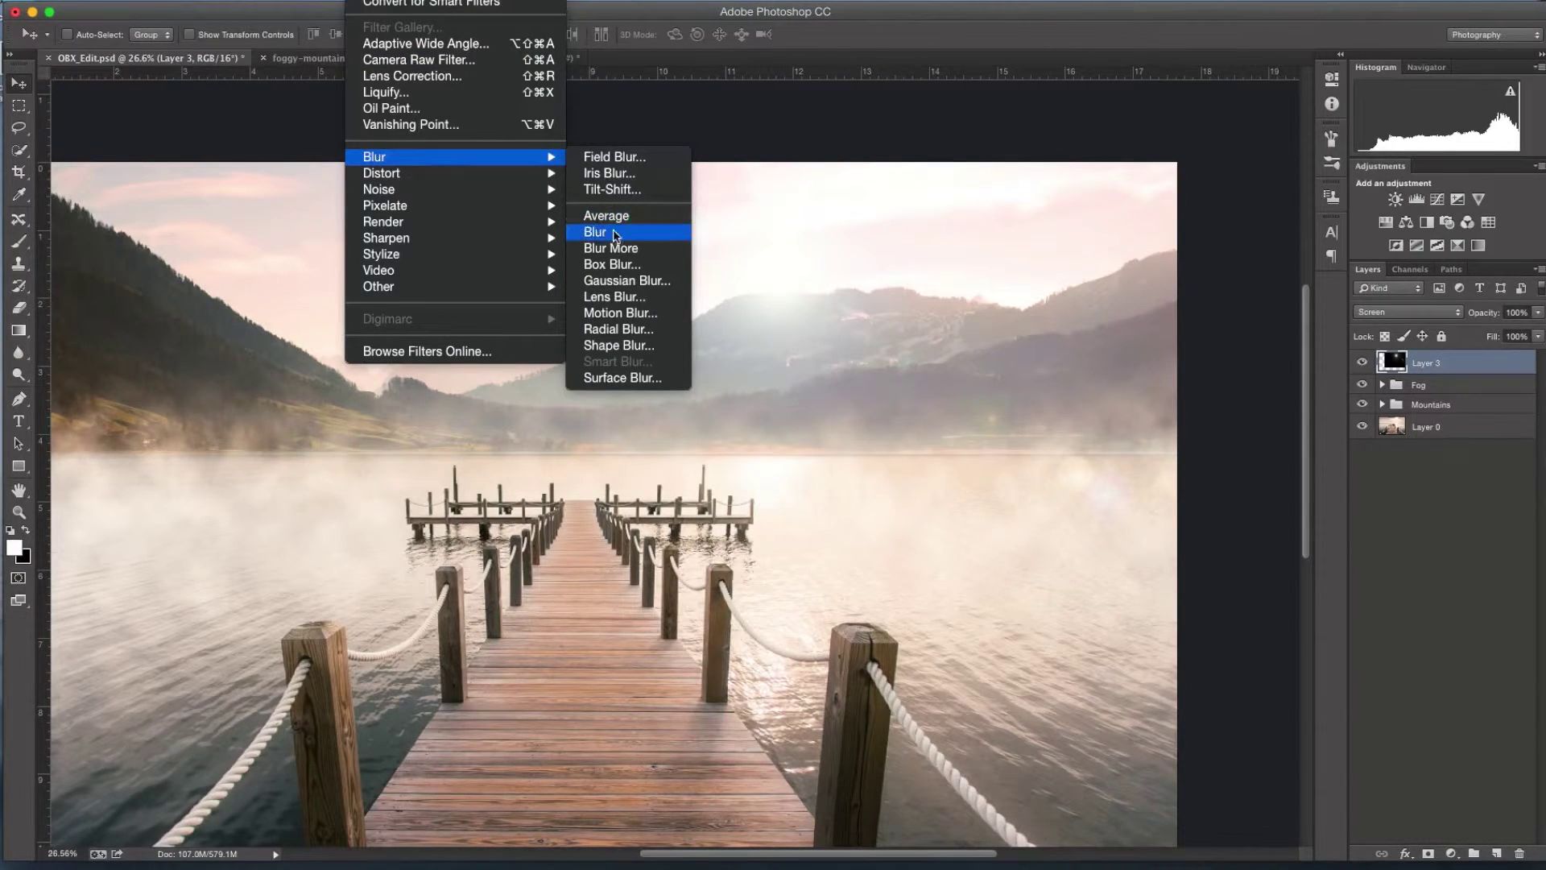
{"action": "left_click", "coordinate": [632, 281]}
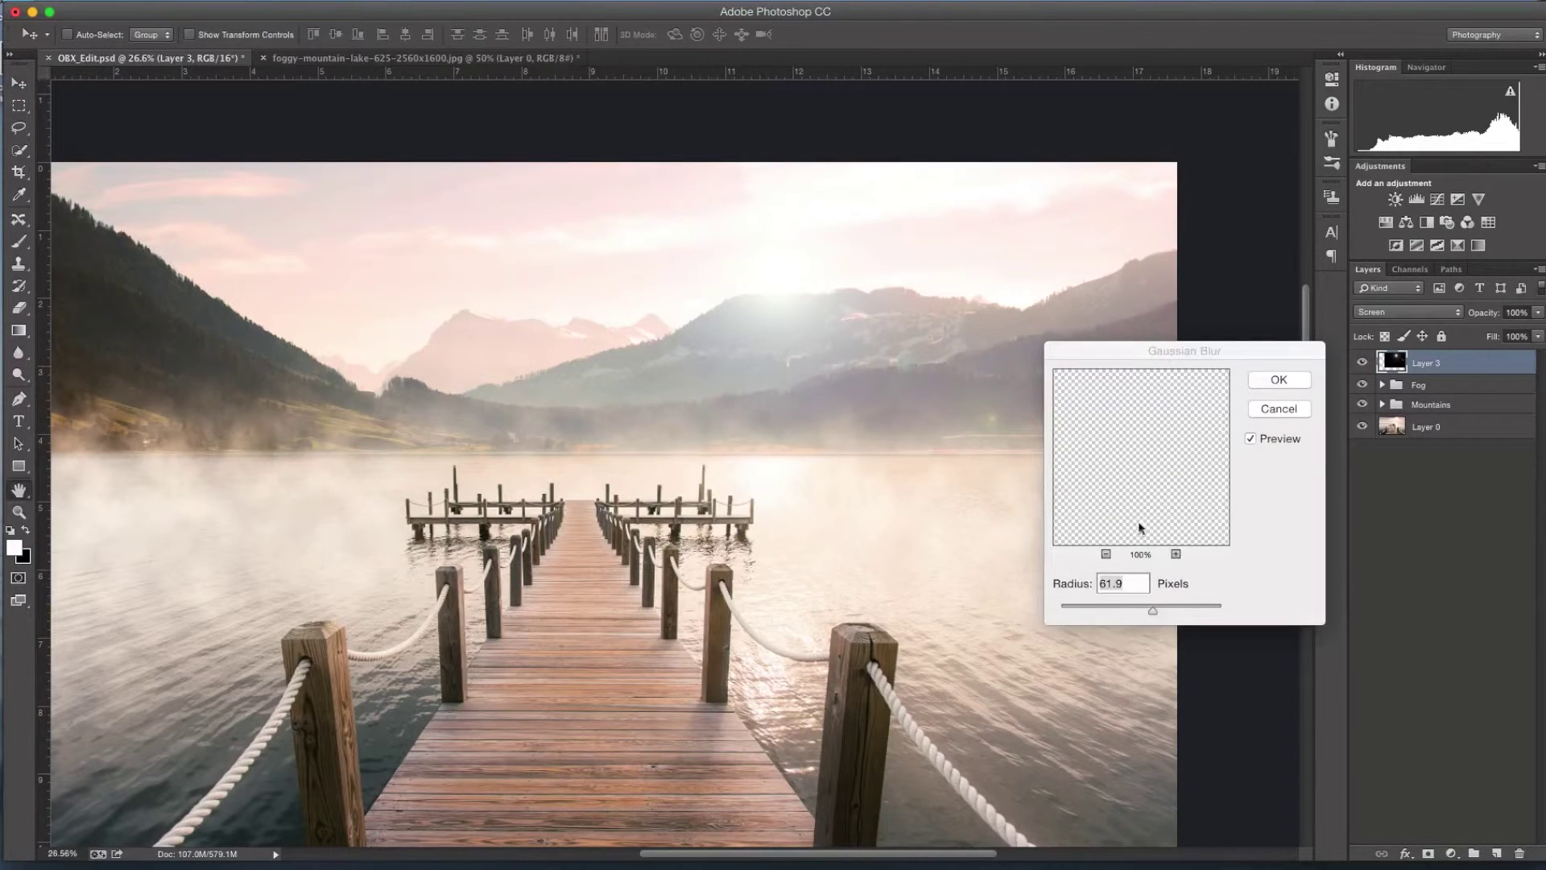
{"action": "left_click_drag", "start_coordinate": [1169, 346], "coordinate": [1374, 310]}
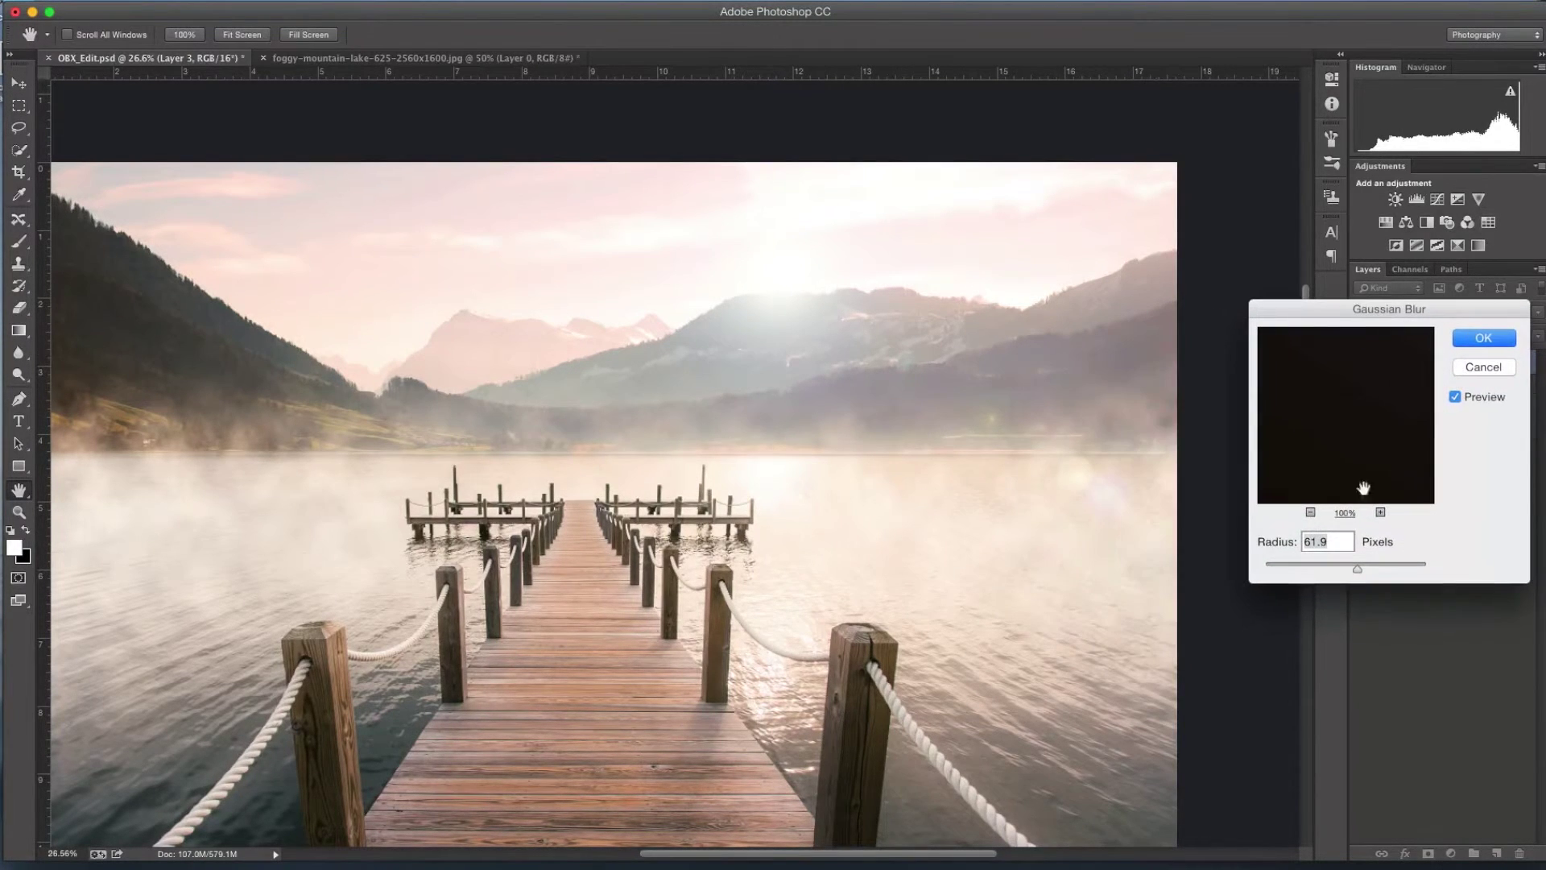
{"action": "left_click_drag", "start_coordinate": [1359, 574], "coordinate": [1332, 572]}
{"action": "left_click", "coordinate": [1480, 338]}
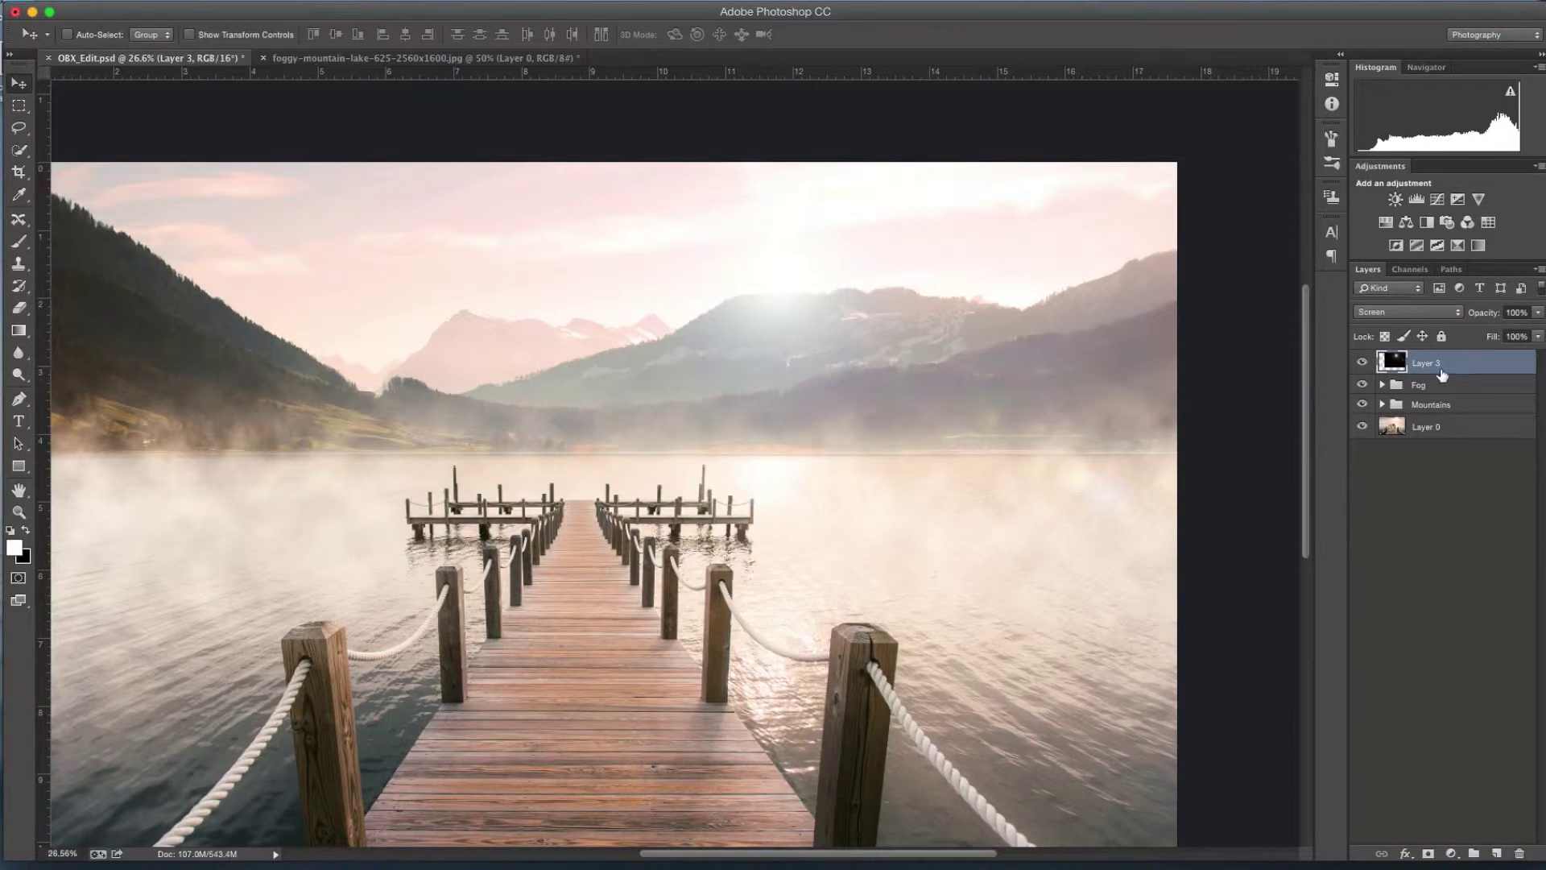
{"action": "scroll", "coordinate": [451, 335], "scroll_direction": "down", "scroll_amount": 1}
{"action": "scroll", "coordinate": [452, 335], "scroll_direction": "left", "scroll_amount": 1}
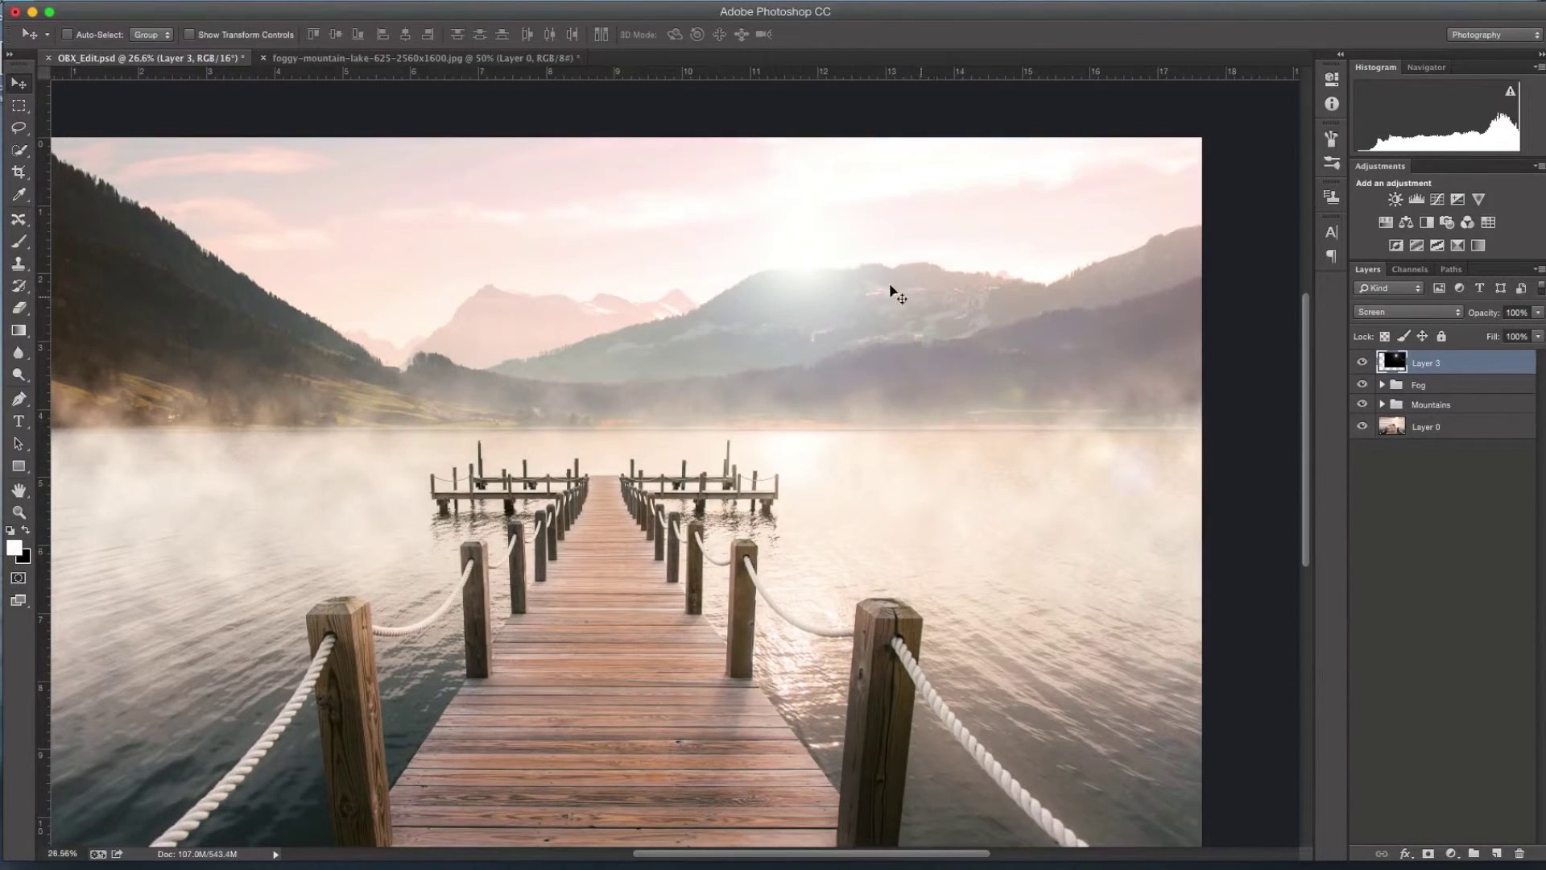
Add a Warming Filter (85) photo filter clipped to Layer 3 at about 93% density
{"action": "key", "text": "super+0"}
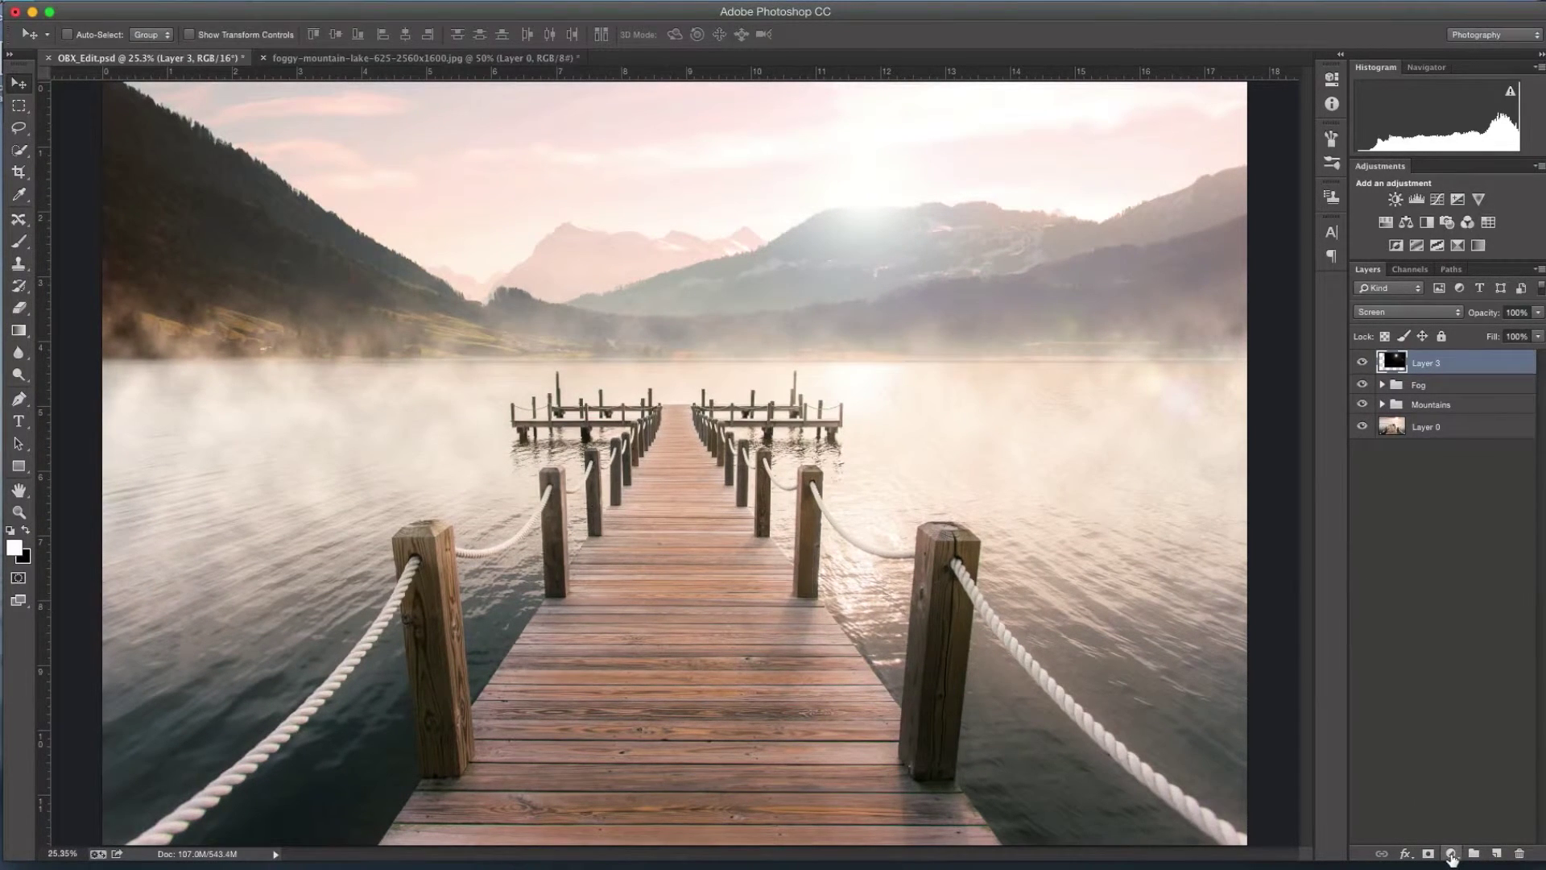
{"action": "left_click", "coordinate": [1452, 855]}
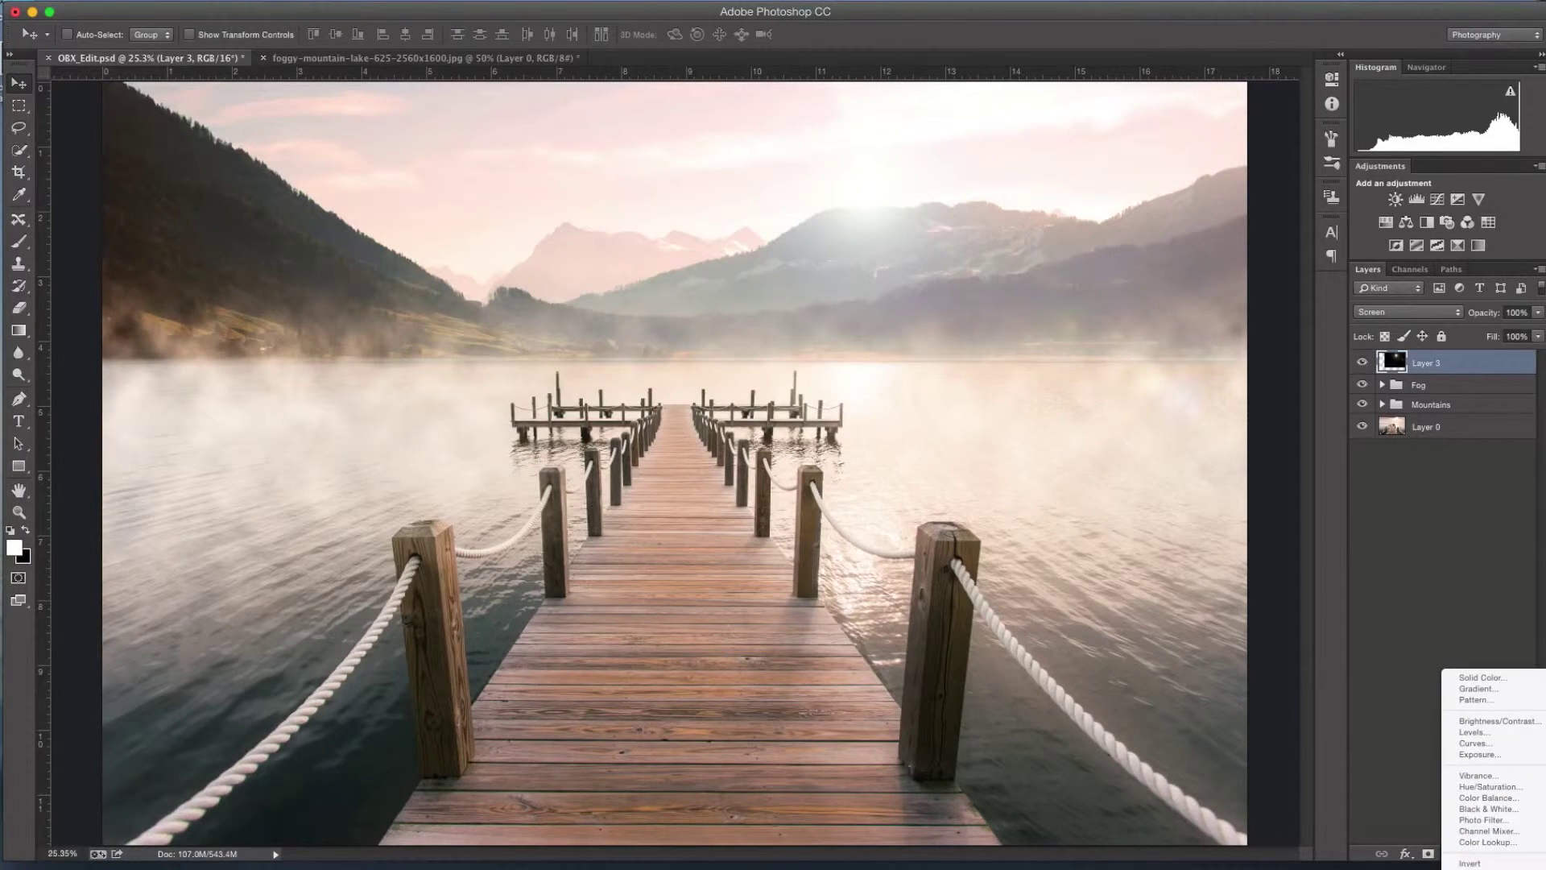
{"action": "left_click", "coordinate": [1490, 820]}
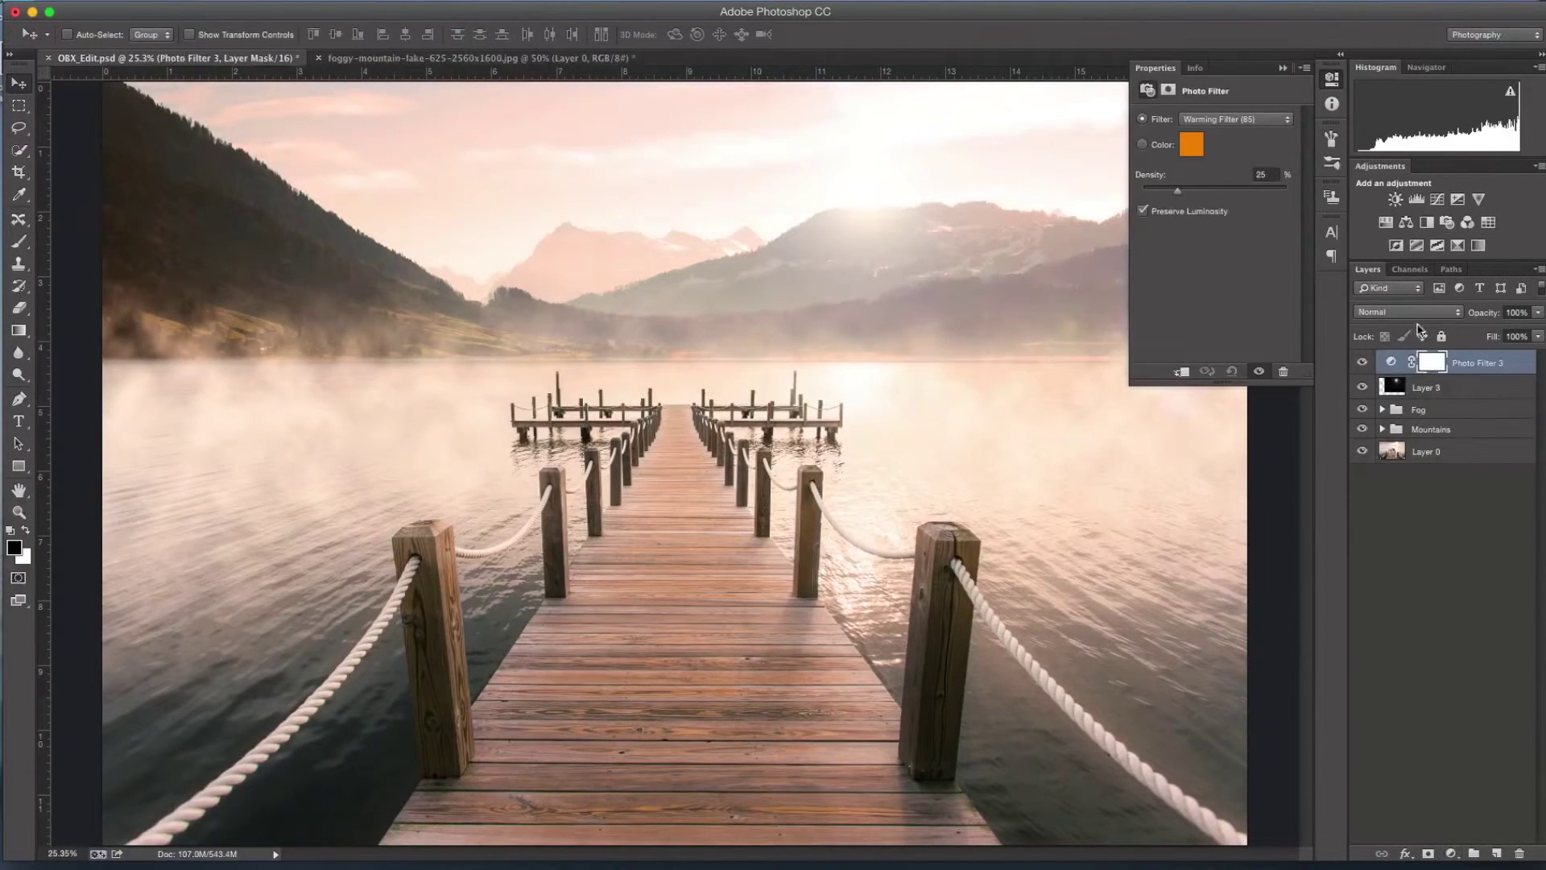
{"action": "mouse_move", "coordinate": [1467, 372]}
{"action": "left_mouse_down"}
{"action": "mouse_move", "coordinate": [1478, 385]}
{"action": "mouse_move", "coordinate": [1474, 372]}
{"action": "left_mouse_up"}
{"action": "left_click", "coordinate": [1472, 372], "text": "alt"}
{"action": "left_click_drag", "start_coordinate": [1178, 191], "coordinate": [1320, 197]}
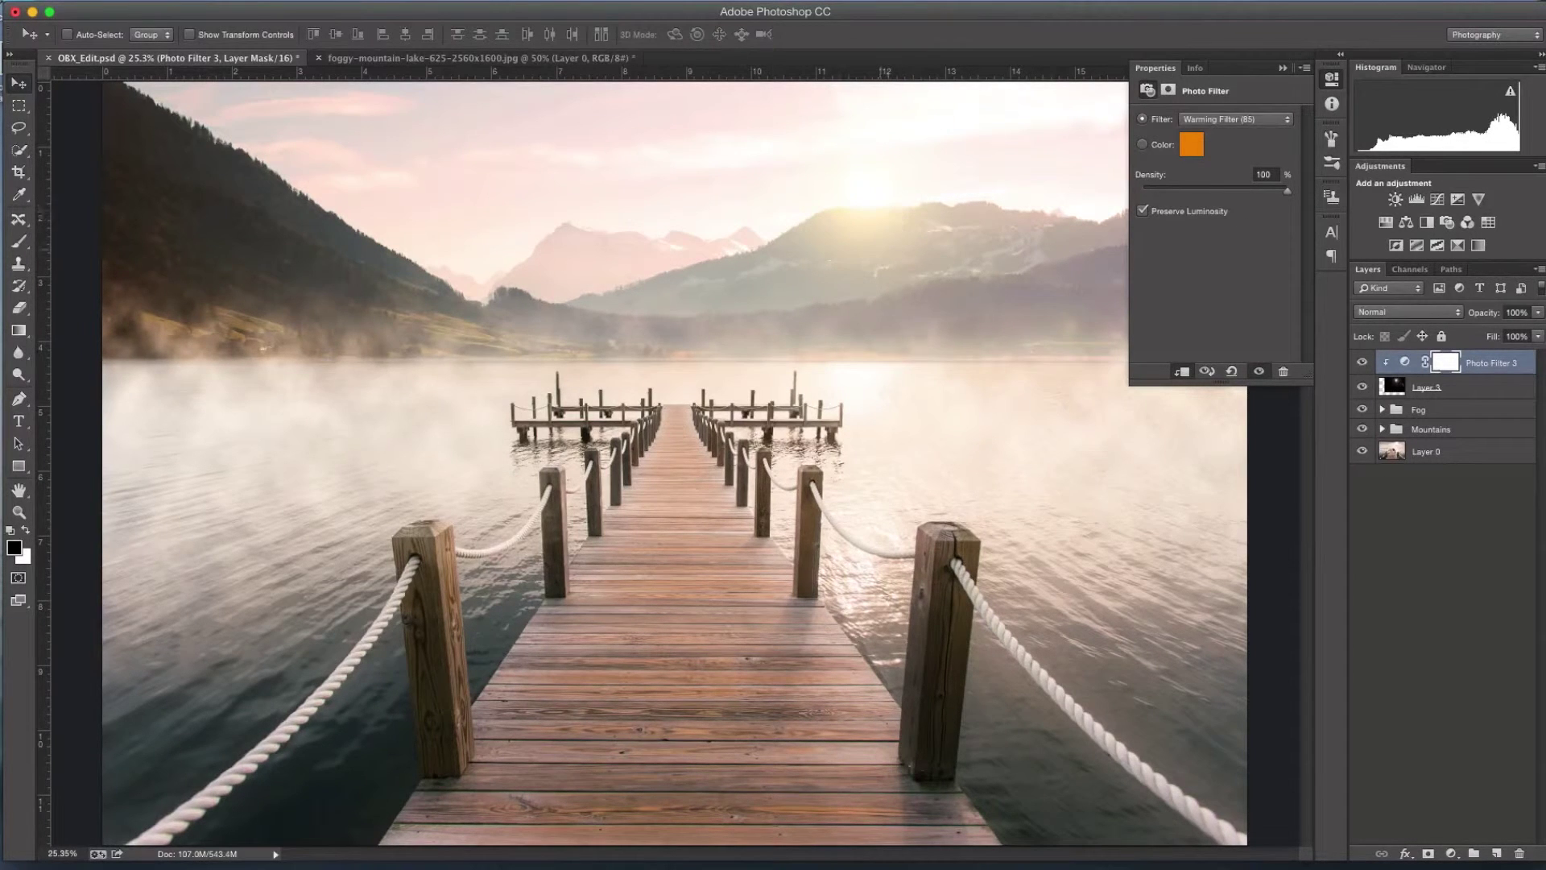
{"action": "left_click_drag", "start_coordinate": [1280, 193], "coordinate": [1277, 194]}
{"action": "left_click", "coordinate": [1282, 69]}
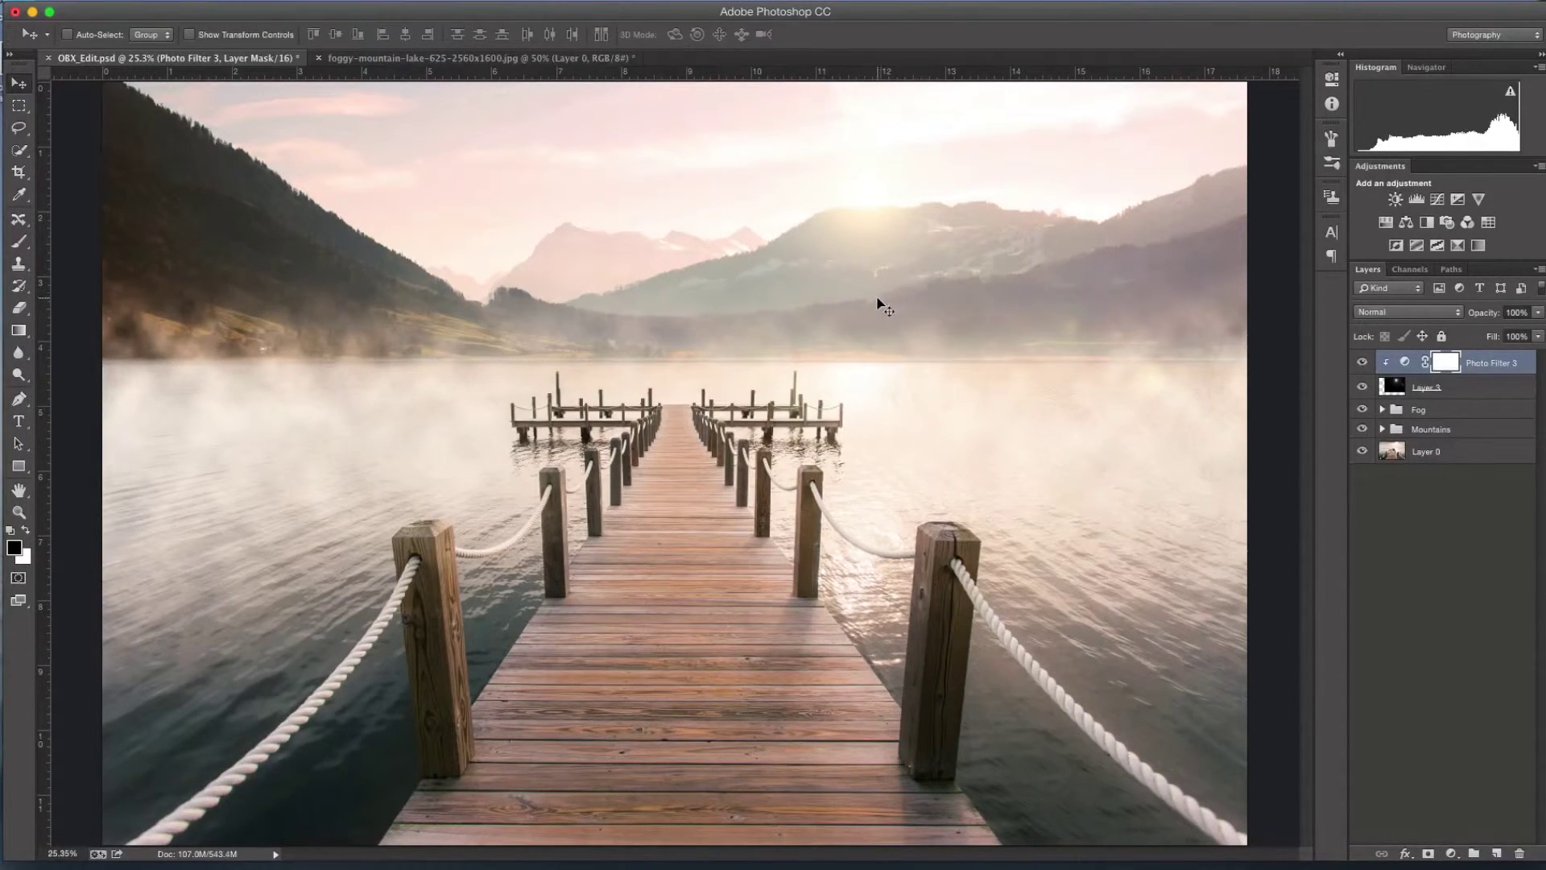
{"action": "scroll", "coordinate": [934, 515], "scroll_direction": "down", "scroll_amount": 3}
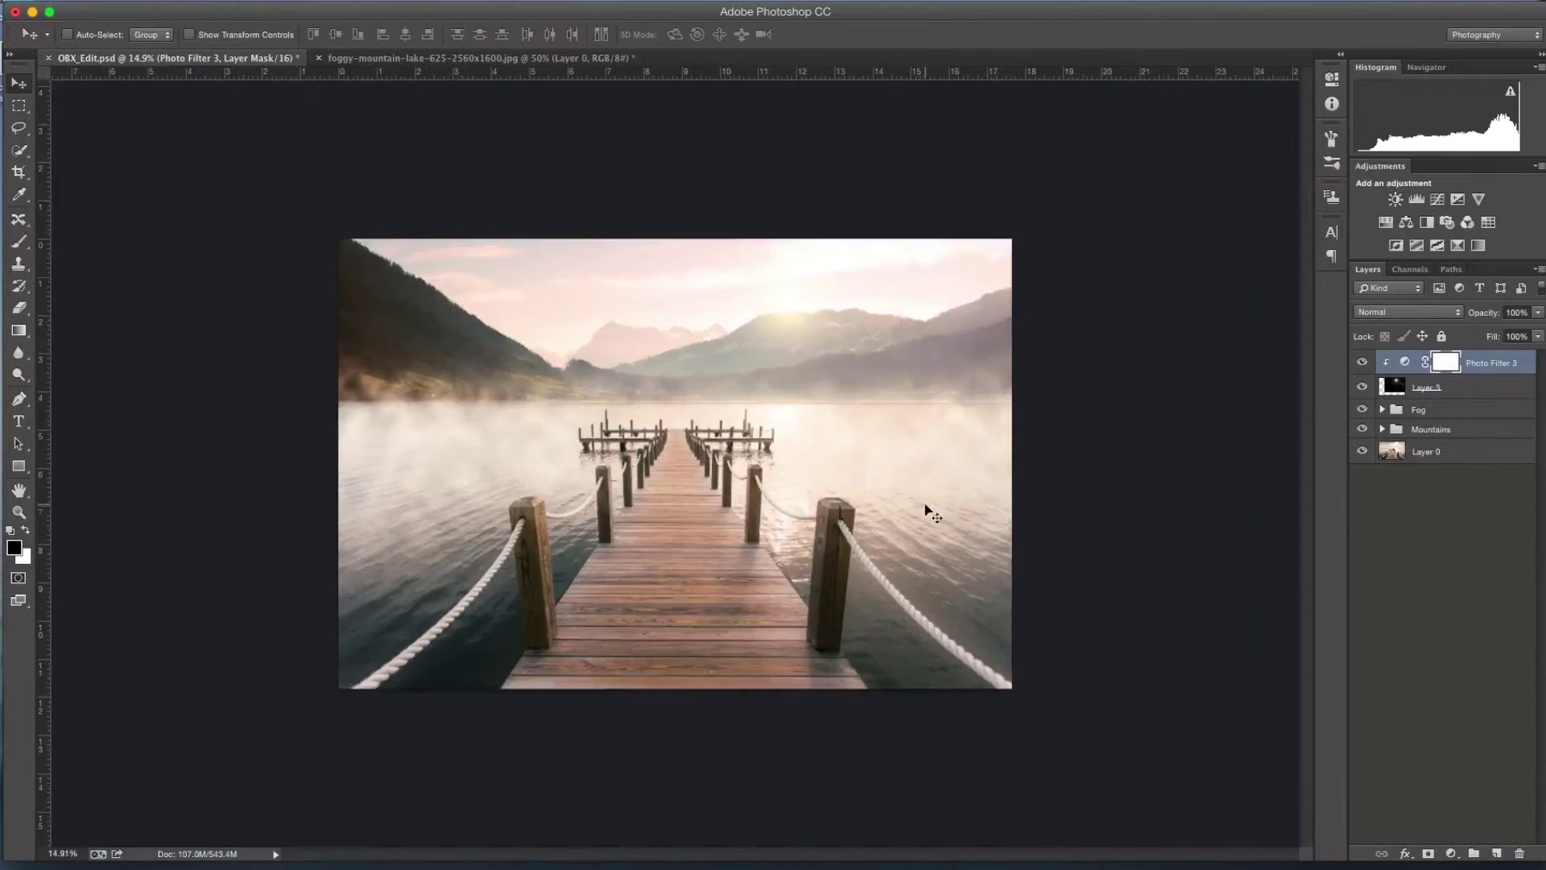
Add an unclipped Warming Filter (85) photo filter at about 17% density, then select both filters with Layer 3
{"action": "left_click", "coordinate": [1451, 853]}
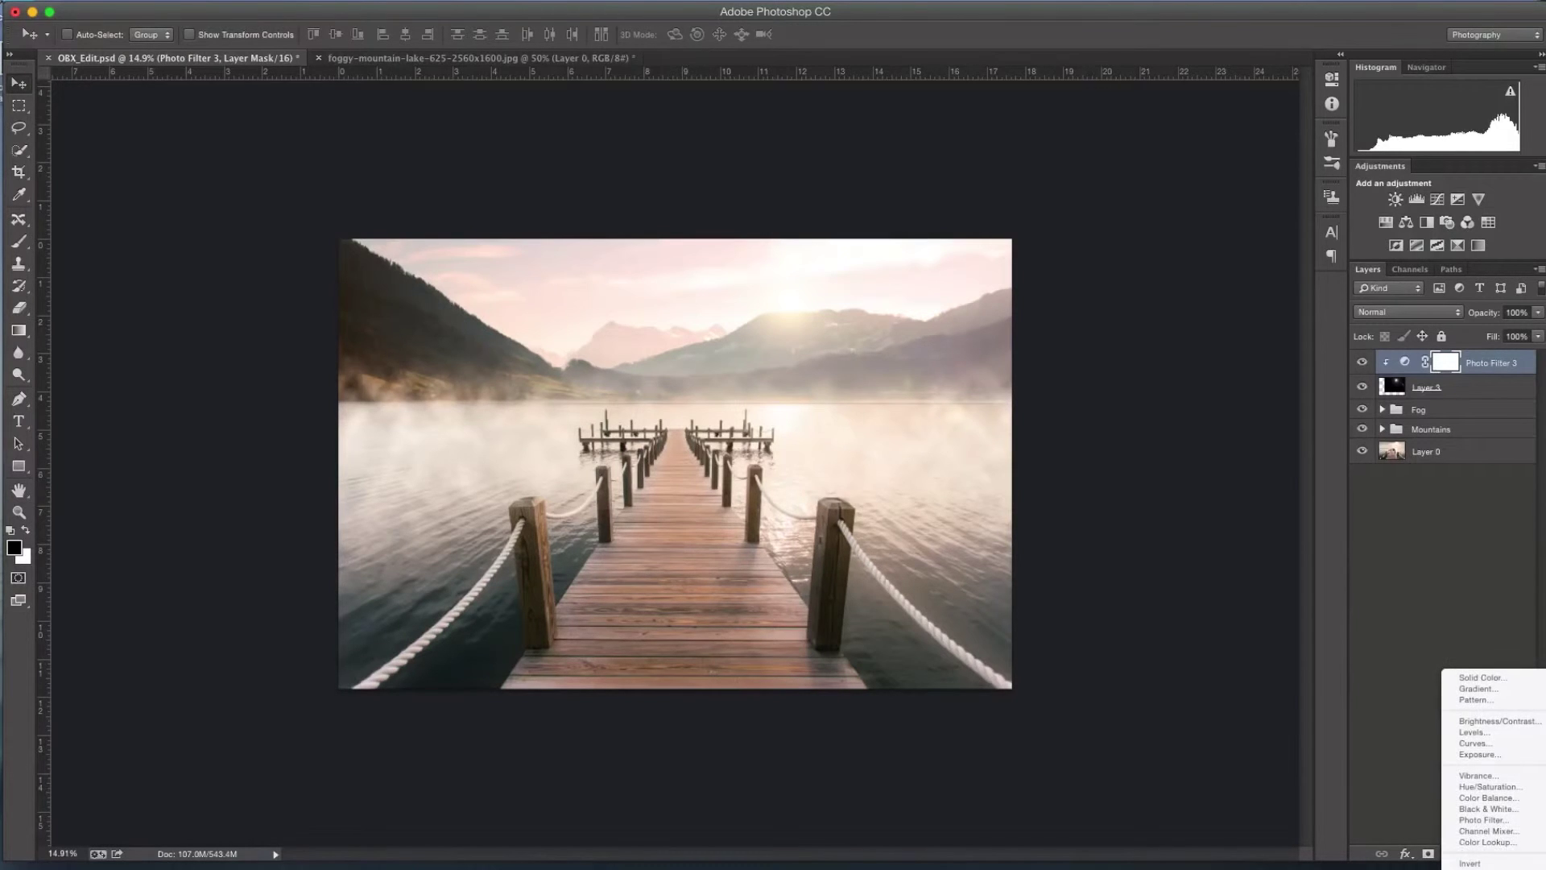
{"action": "left_click", "coordinate": [1482, 819]}
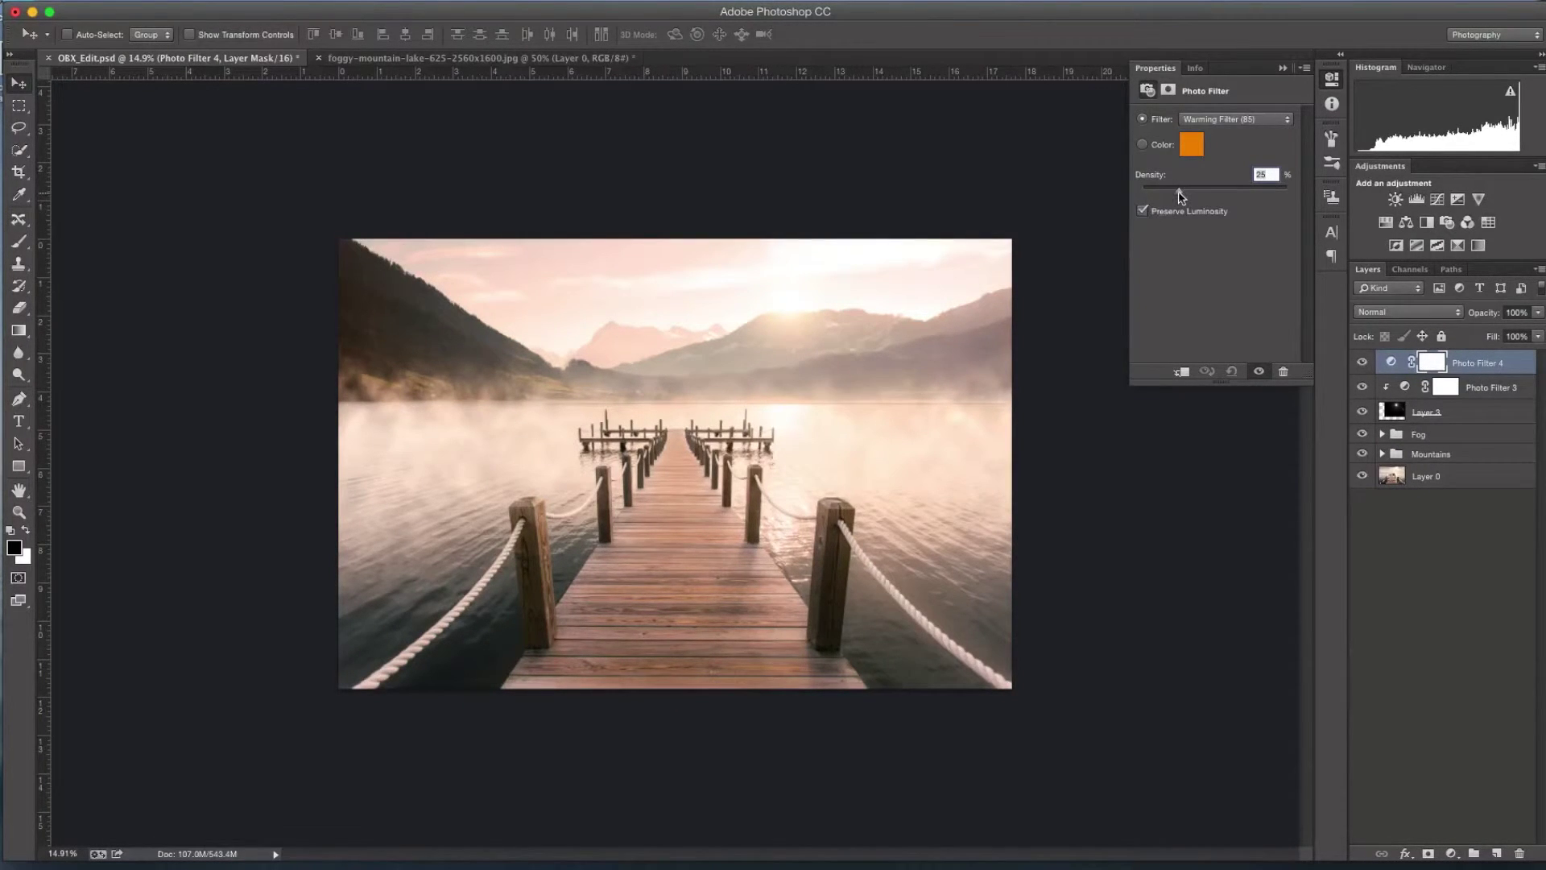
{"action": "left_click", "coordinate": [1180, 192]}
{"action": "left_click_drag", "start_coordinate": [1170, 193], "coordinate": [1162, 193]}
{"action": "left_click", "coordinate": [1283, 69]}
{"action": "key", "text": "super+0"}
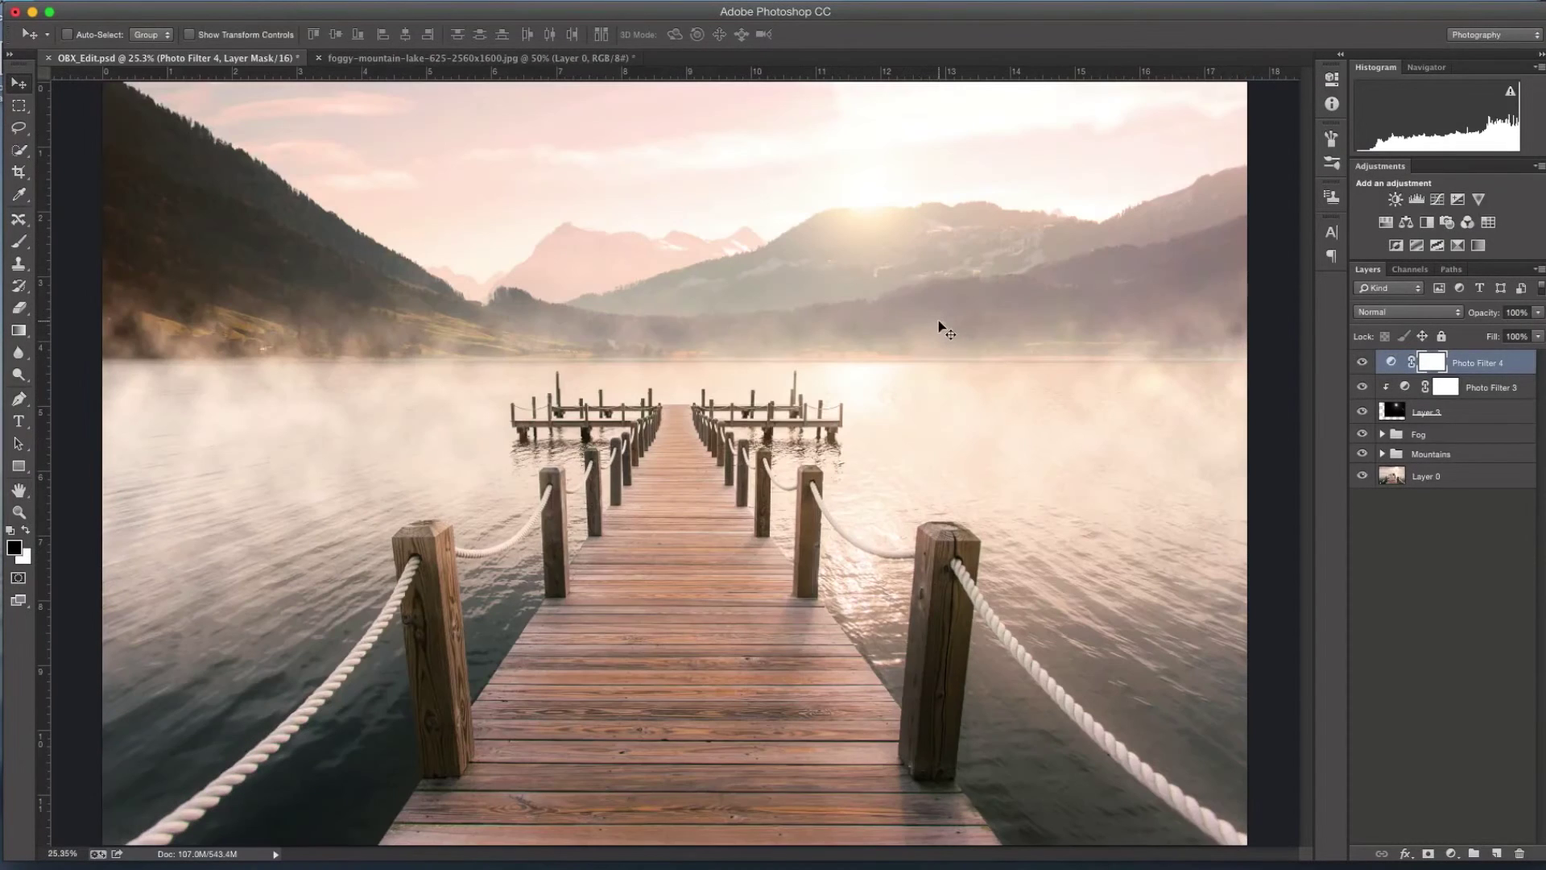
{"action": "left_click", "coordinate": [1475, 419], "text": "shift"}
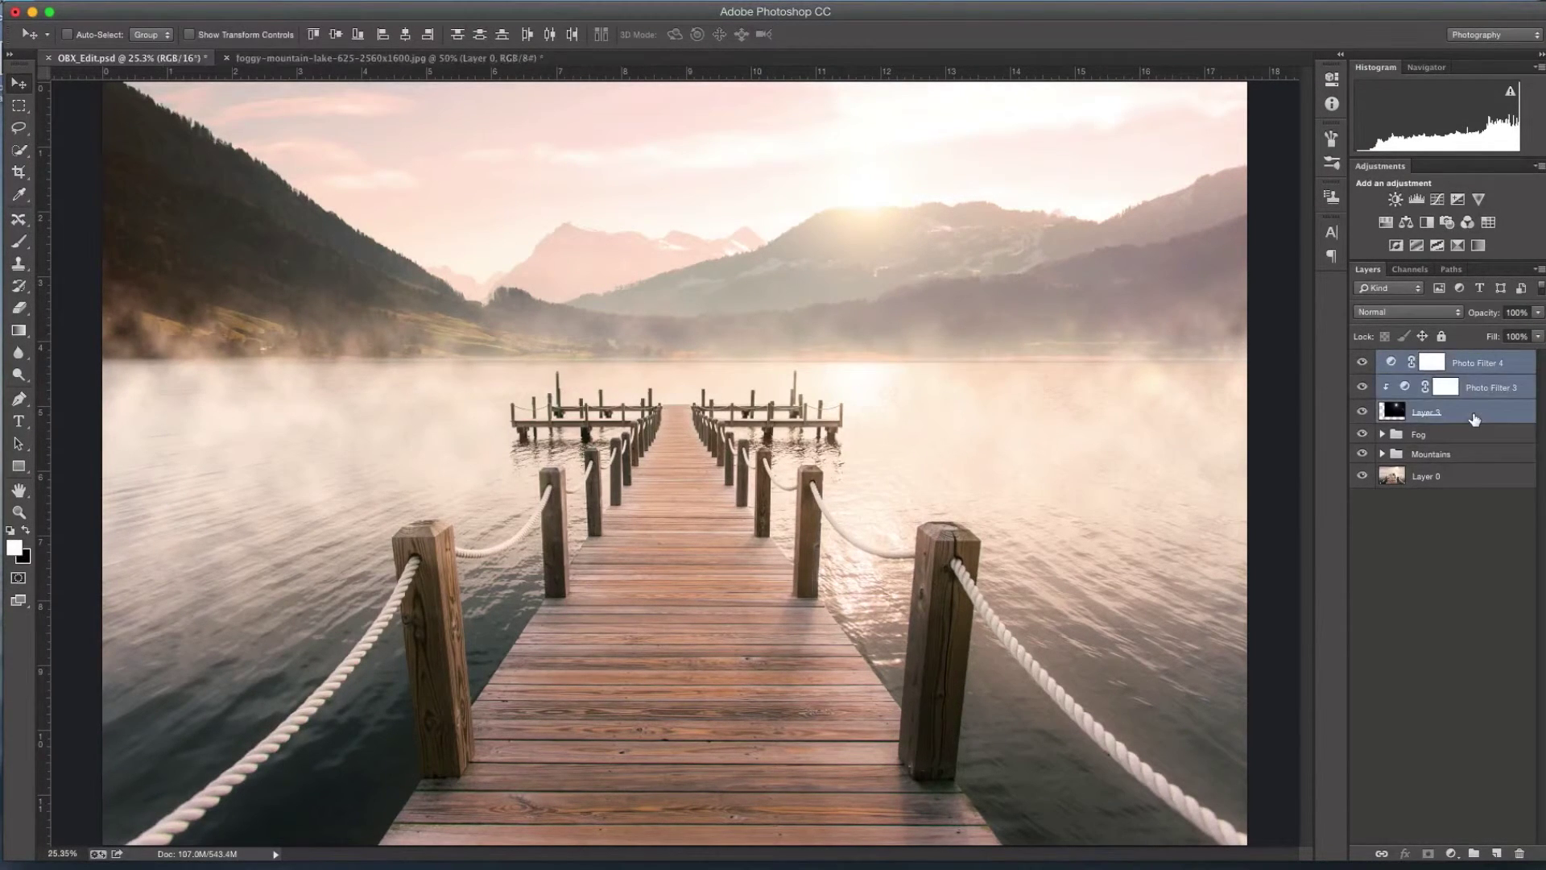
Group the selected flare and photo filter layers into a folder named 'Sun'
{"action": "key", "text": "super+g"}
{"action": "double_click", "coordinate": [1424, 359]}
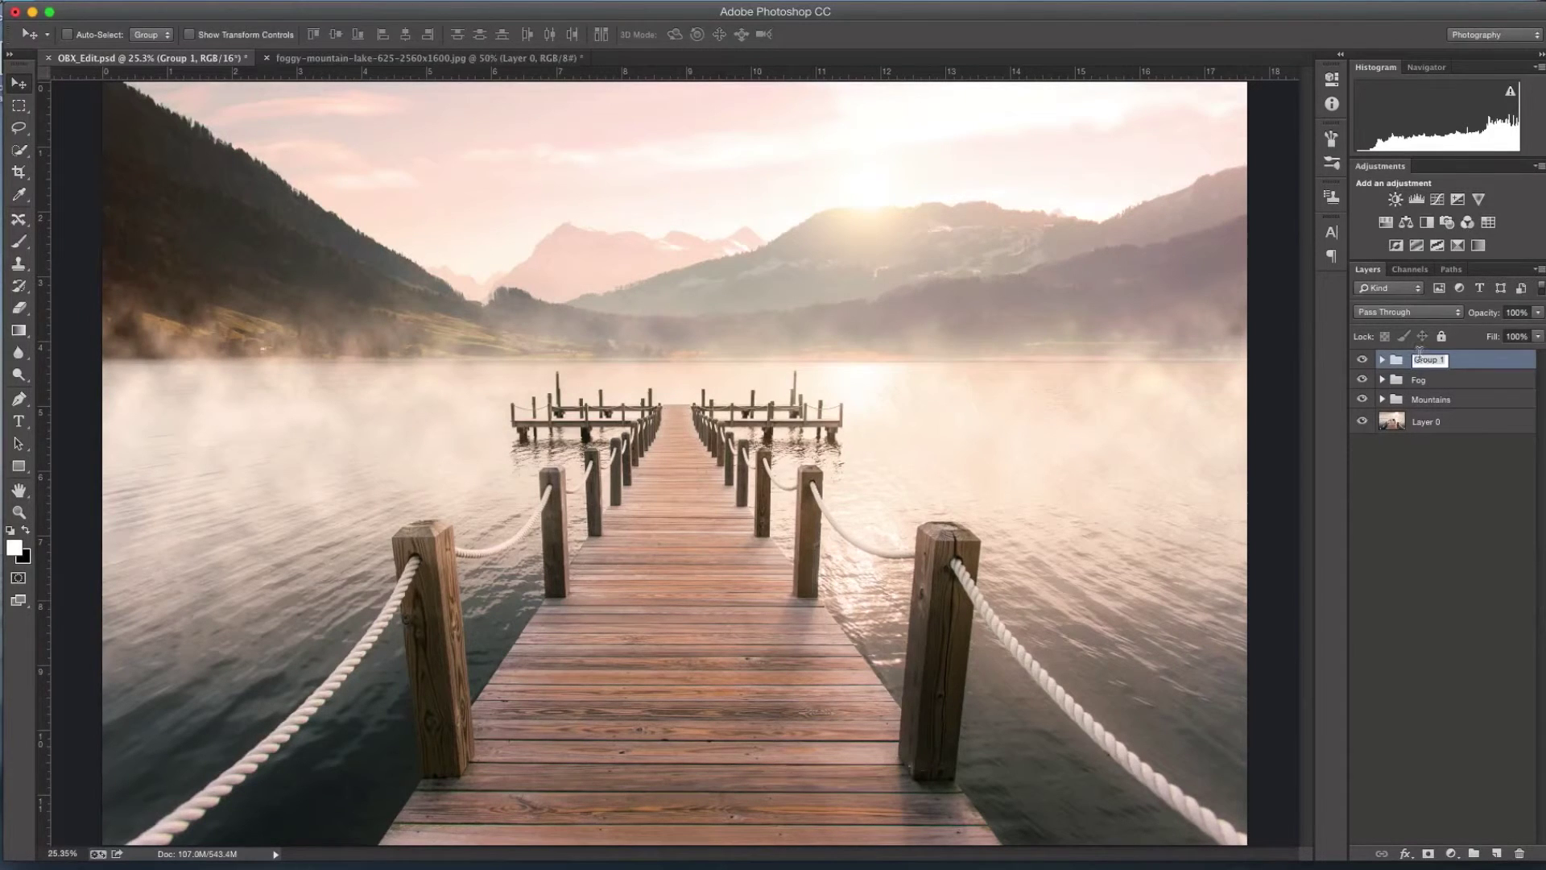
{"action": "type", "text": "Sun"}
{"action": "key", "text": "Return"}
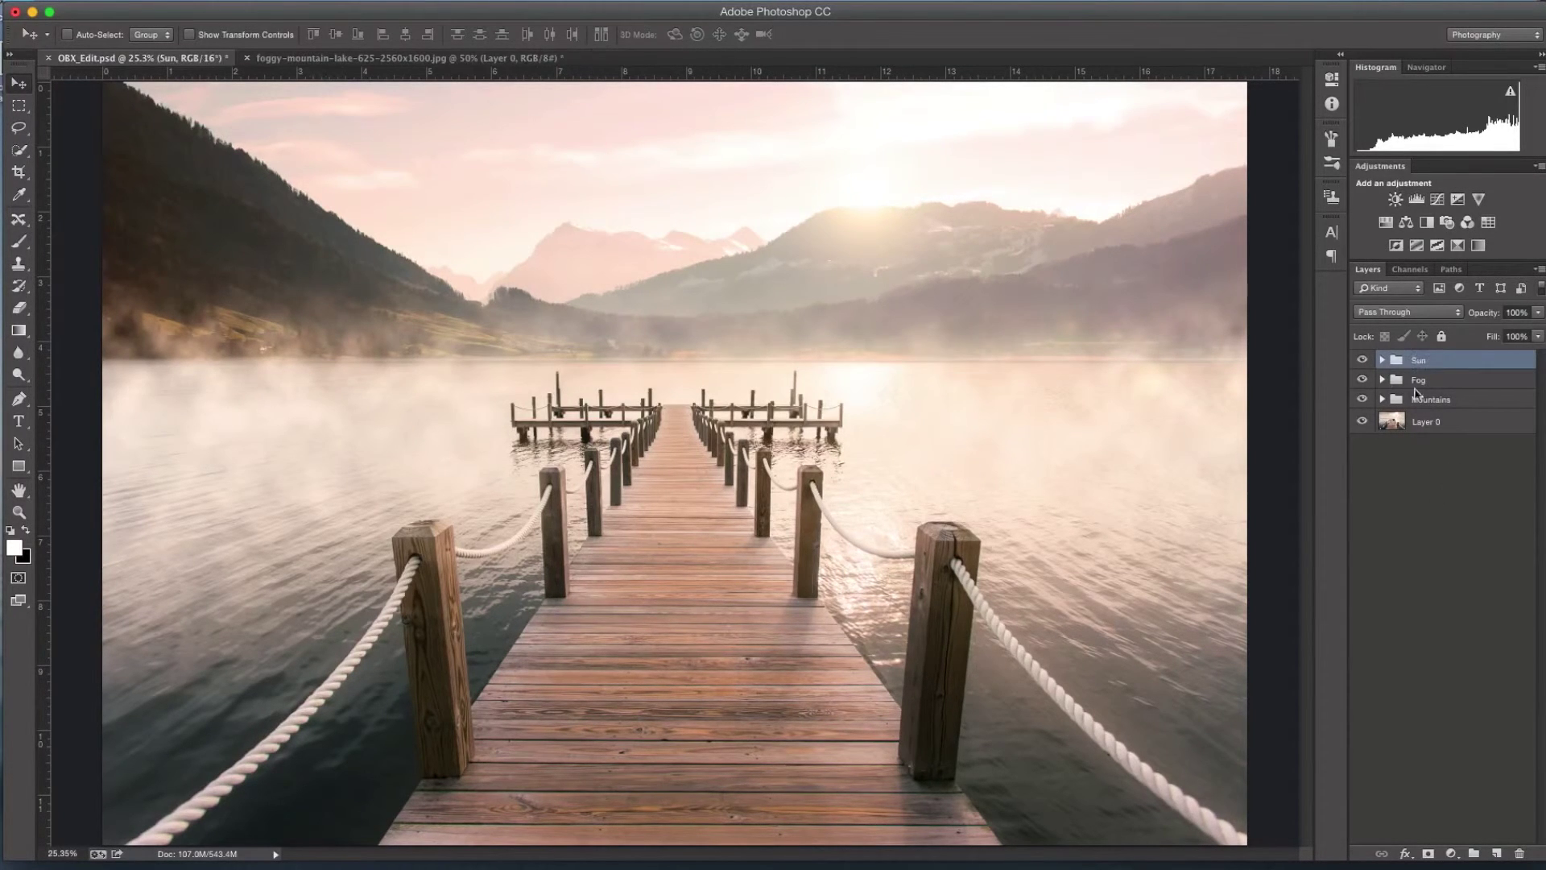
Toggle the Sun, Fog and Mountains groups off to compare against the original photo
{"action": "left_click_drag", "start_coordinate": [1362, 360], "coordinate": [1363, 401]}
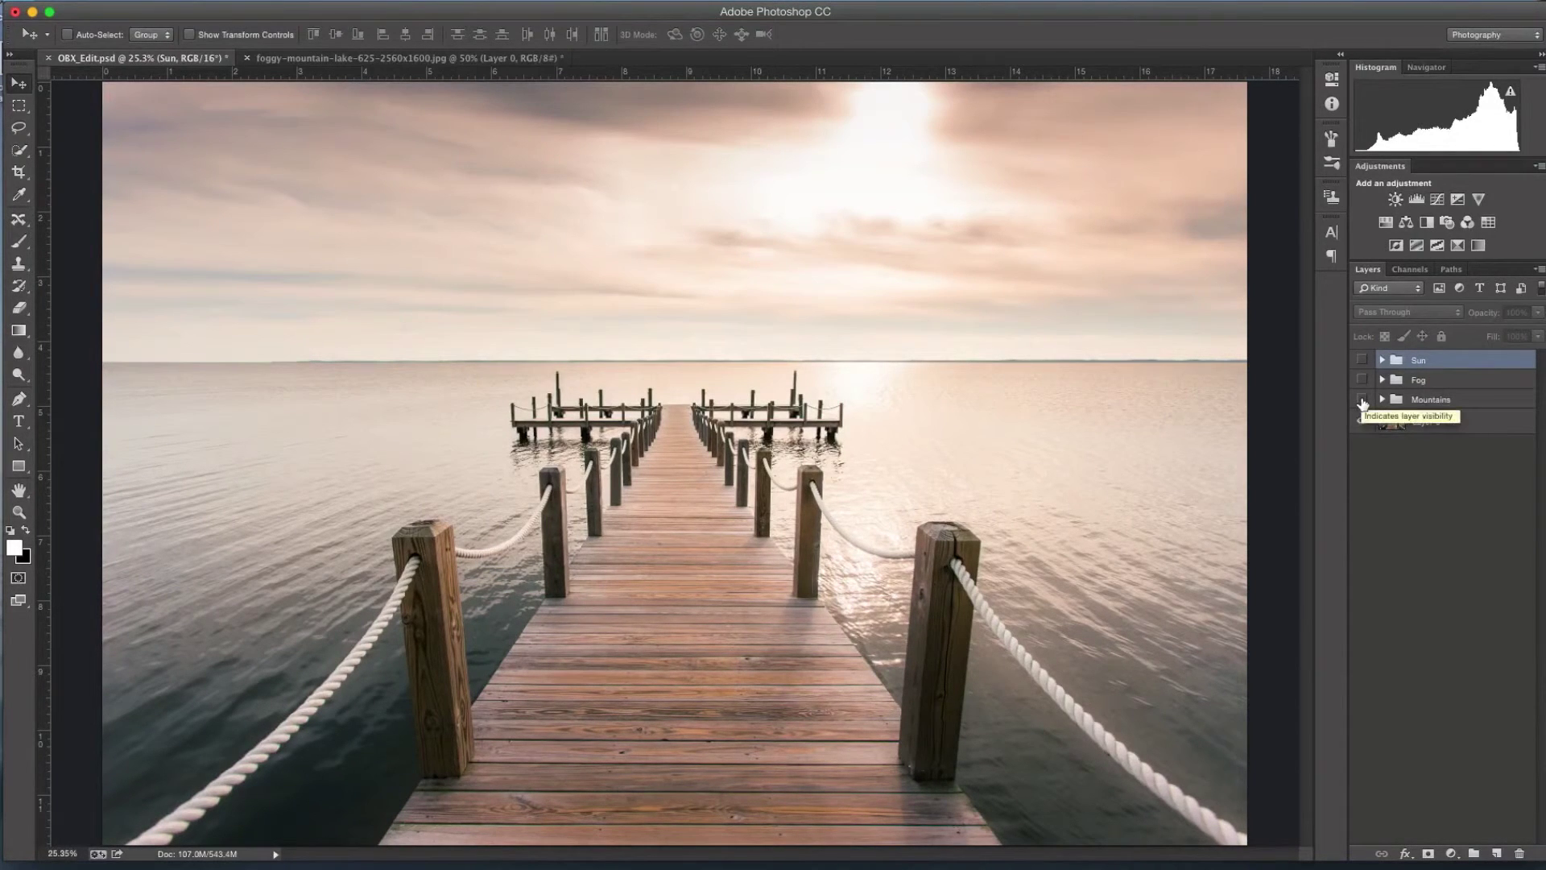
{"action": "left_click_drag", "start_coordinate": [1363, 400], "coordinate": [1363, 367]}
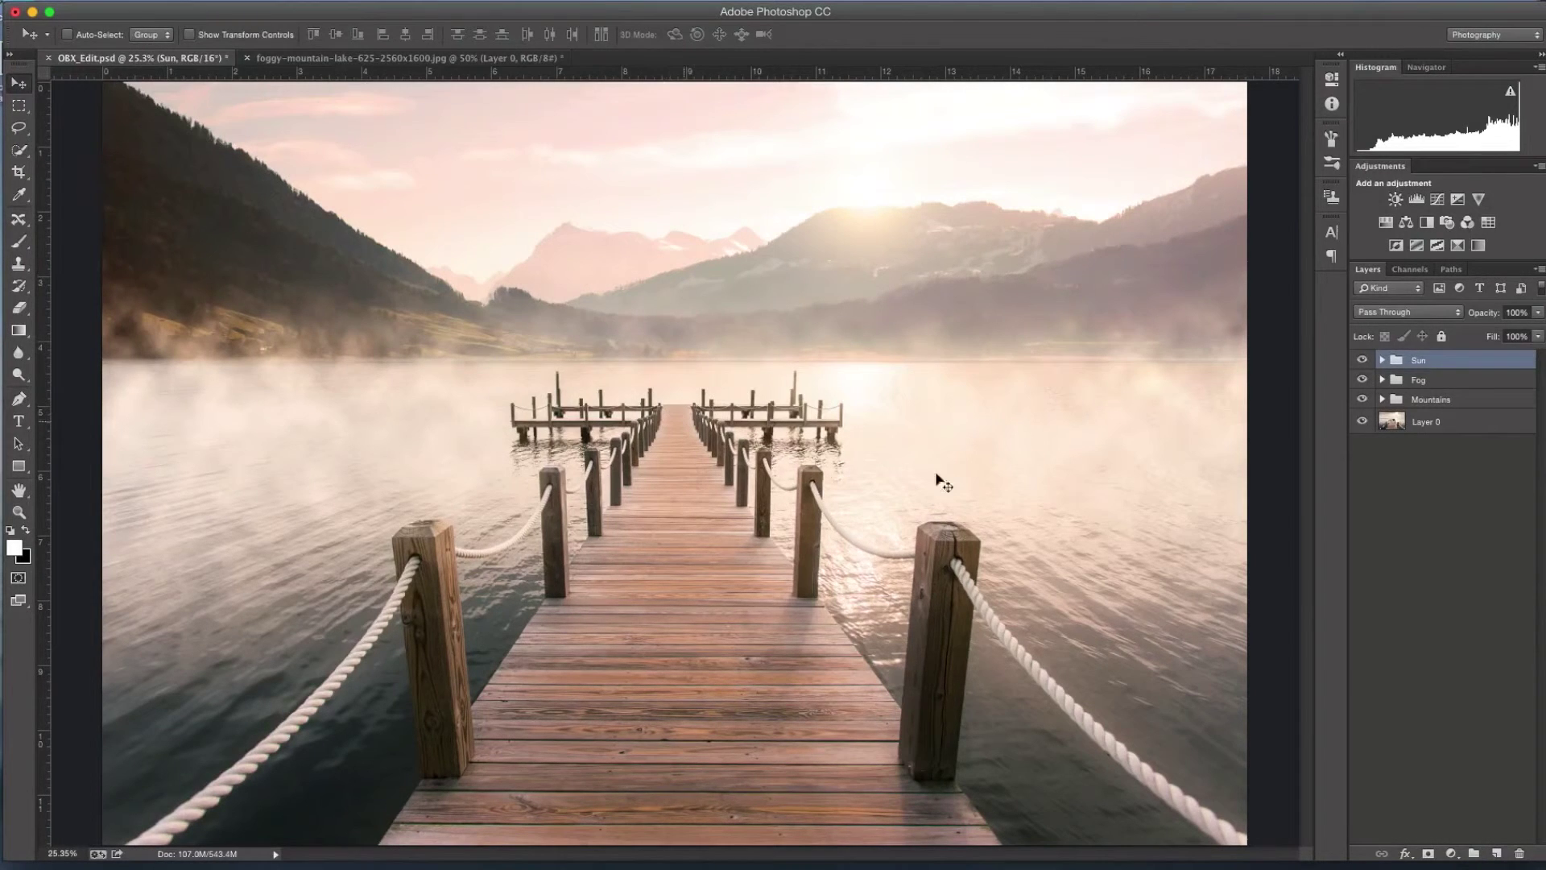
{"action": "left_click_drag", "start_coordinate": [1363, 362], "coordinate": [1363, 390]}
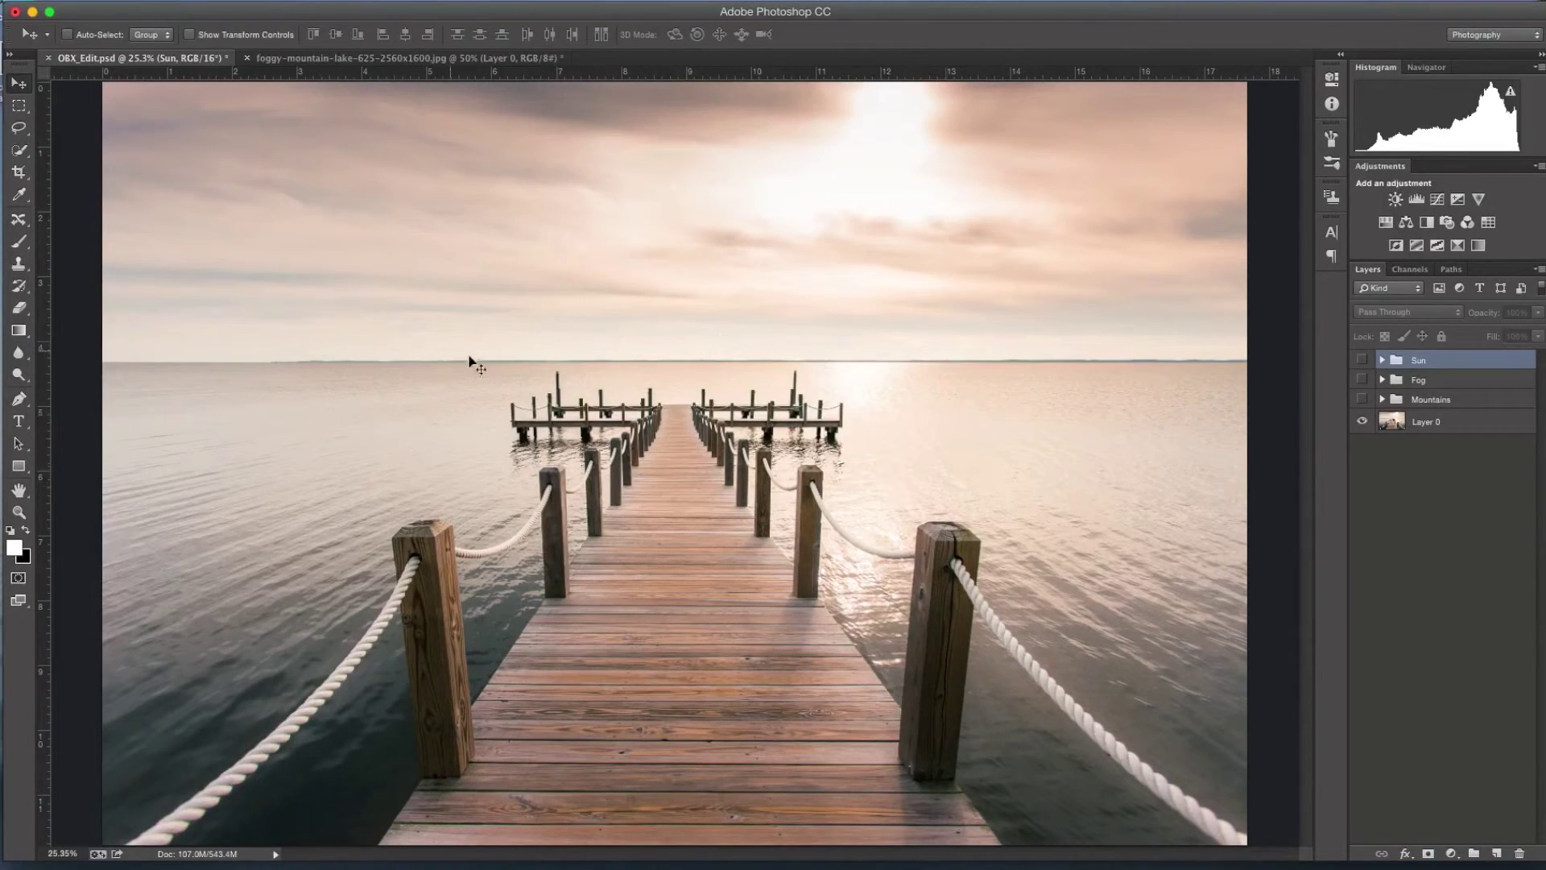
{"action": "left_click_drag", "start_coordinate": [1362, 360], "coordinate": [1363, 399]}
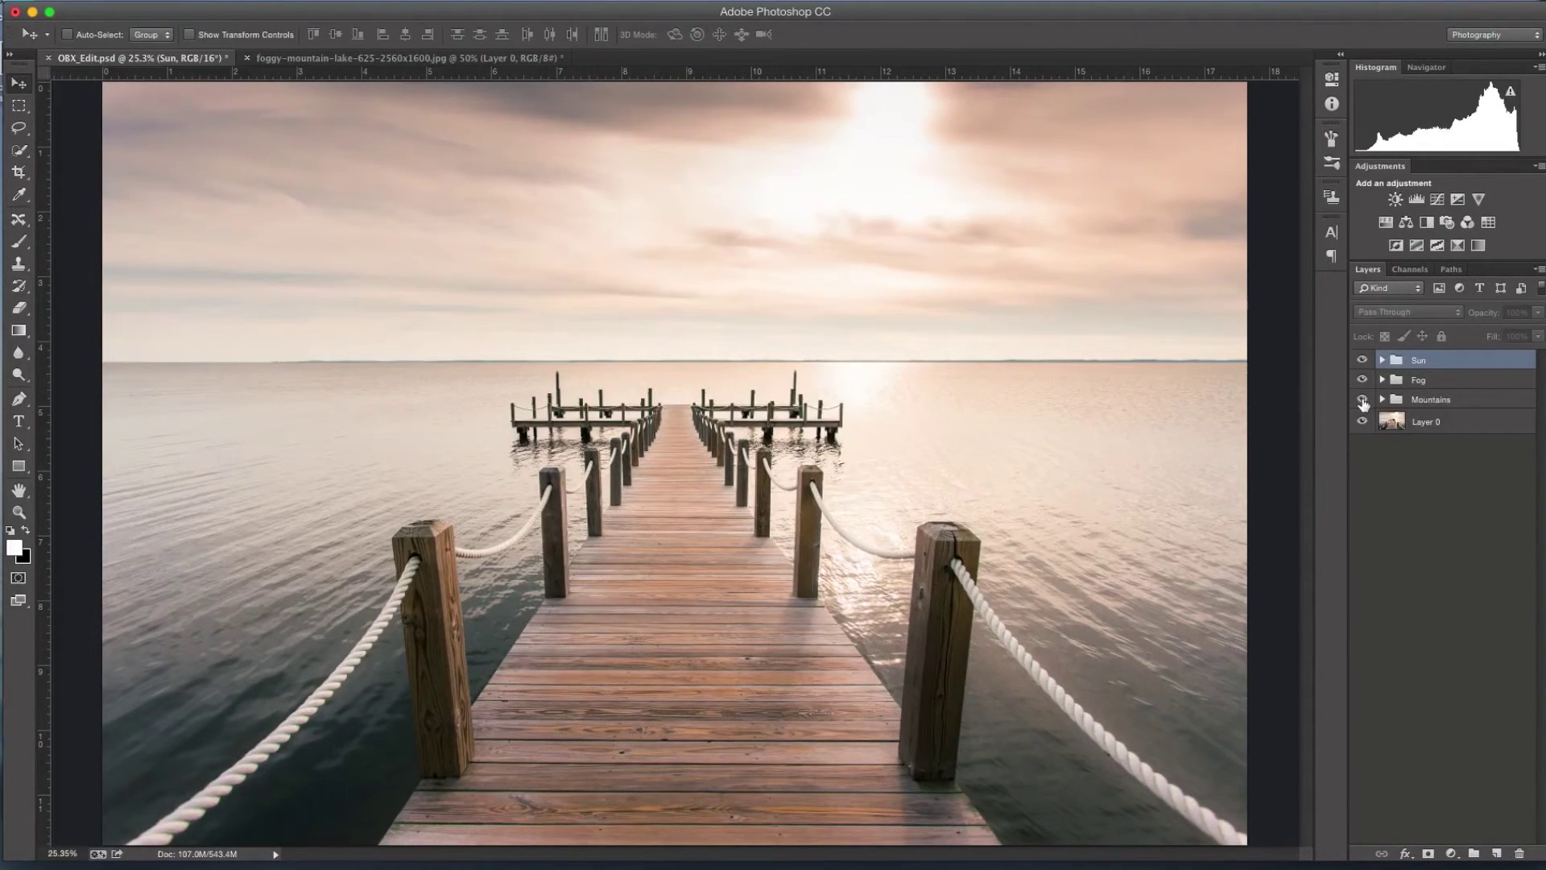